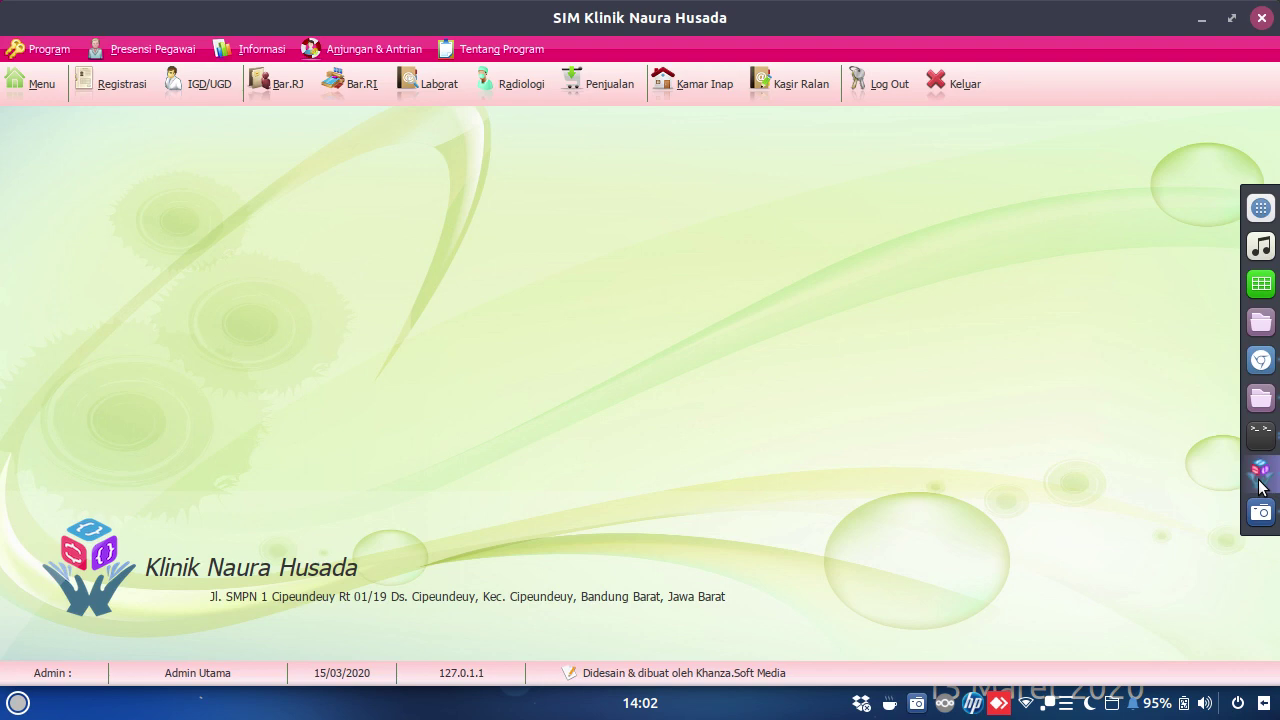
# - Open the medicine selection list for giving drugs (Pemberian Obat/BHP) to today's registered patient
pyautogui.click(104, 86)
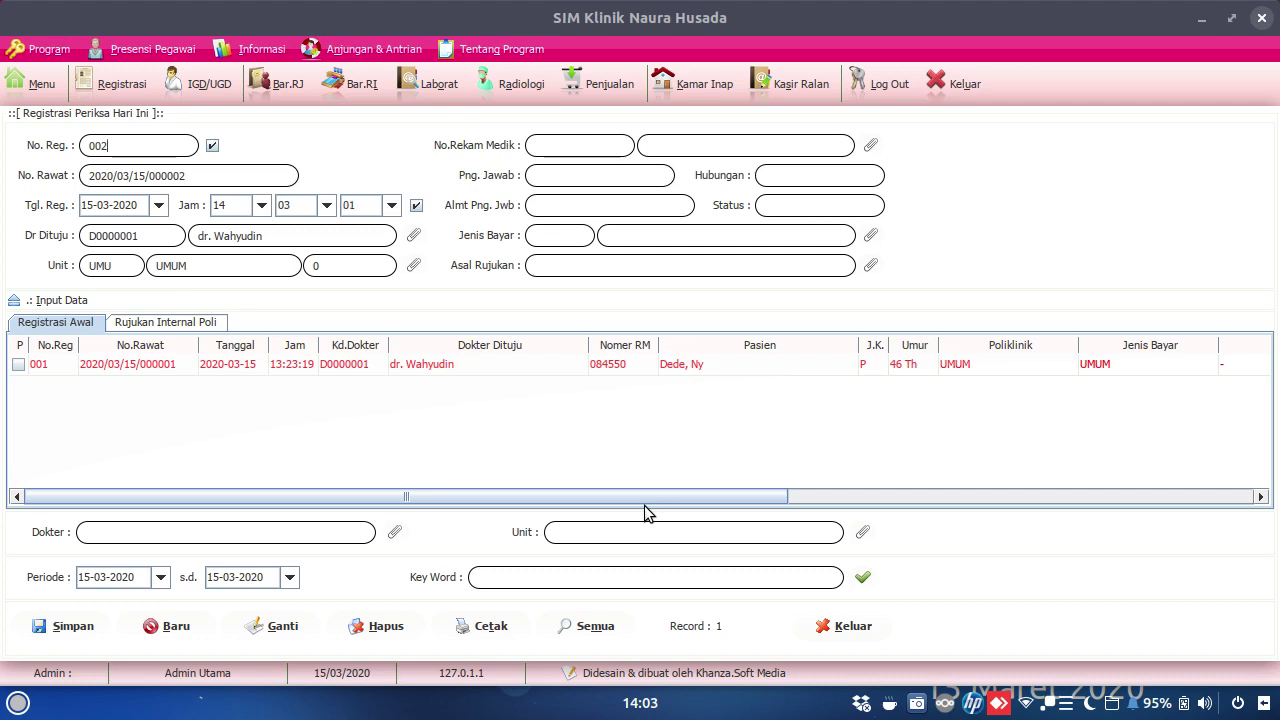
pyautogui.click(476, 372)
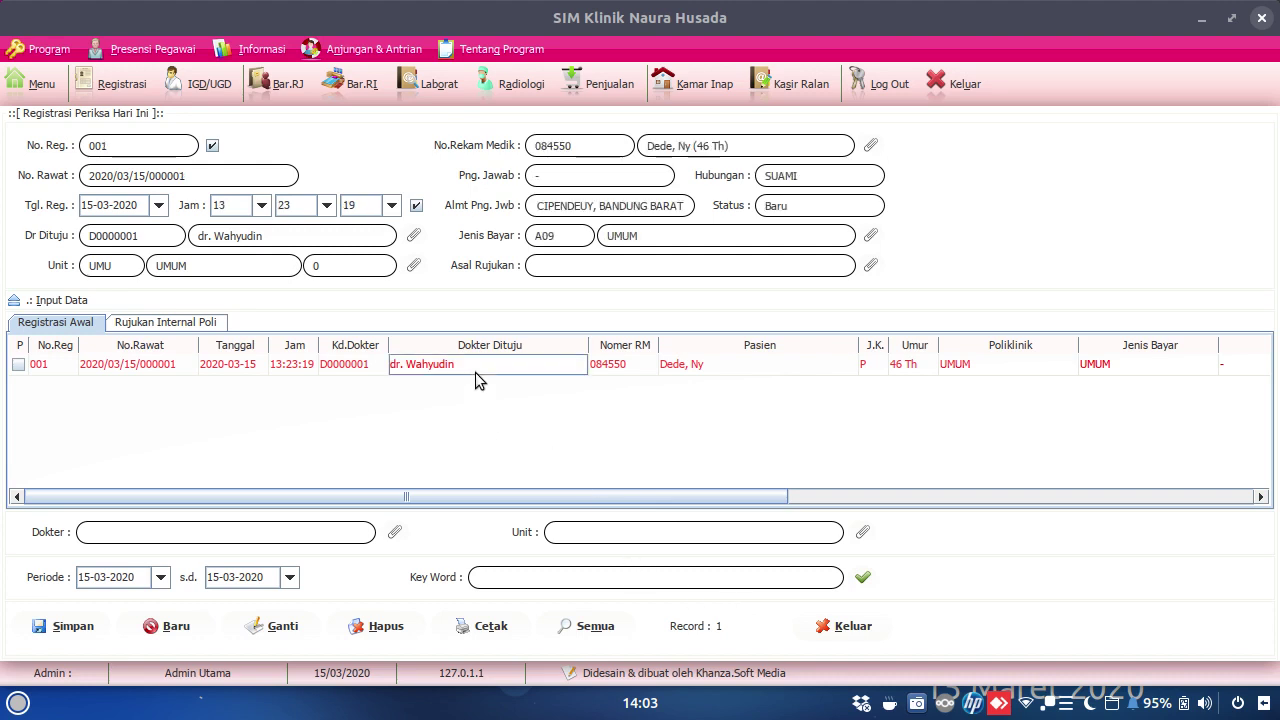
pyautogui.rightClick(476, 372)
pyautogui.moveTo(541, 350)
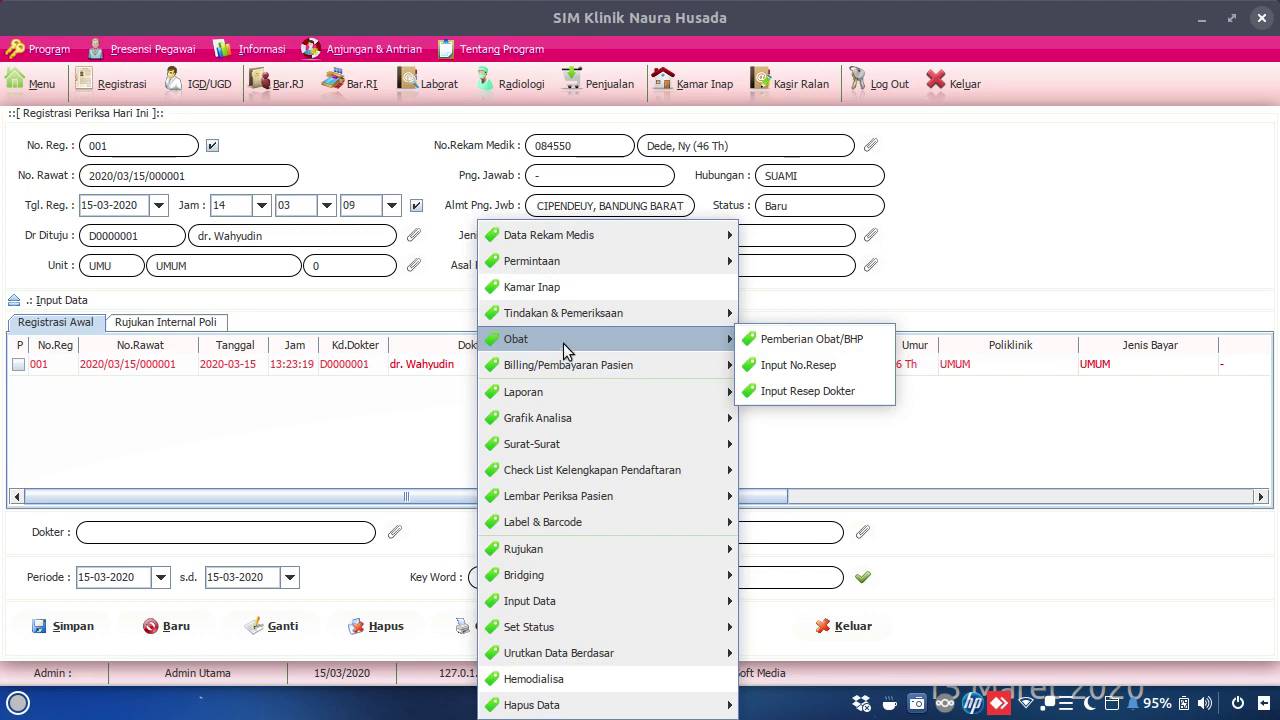
pyautogui.click(783, 340)
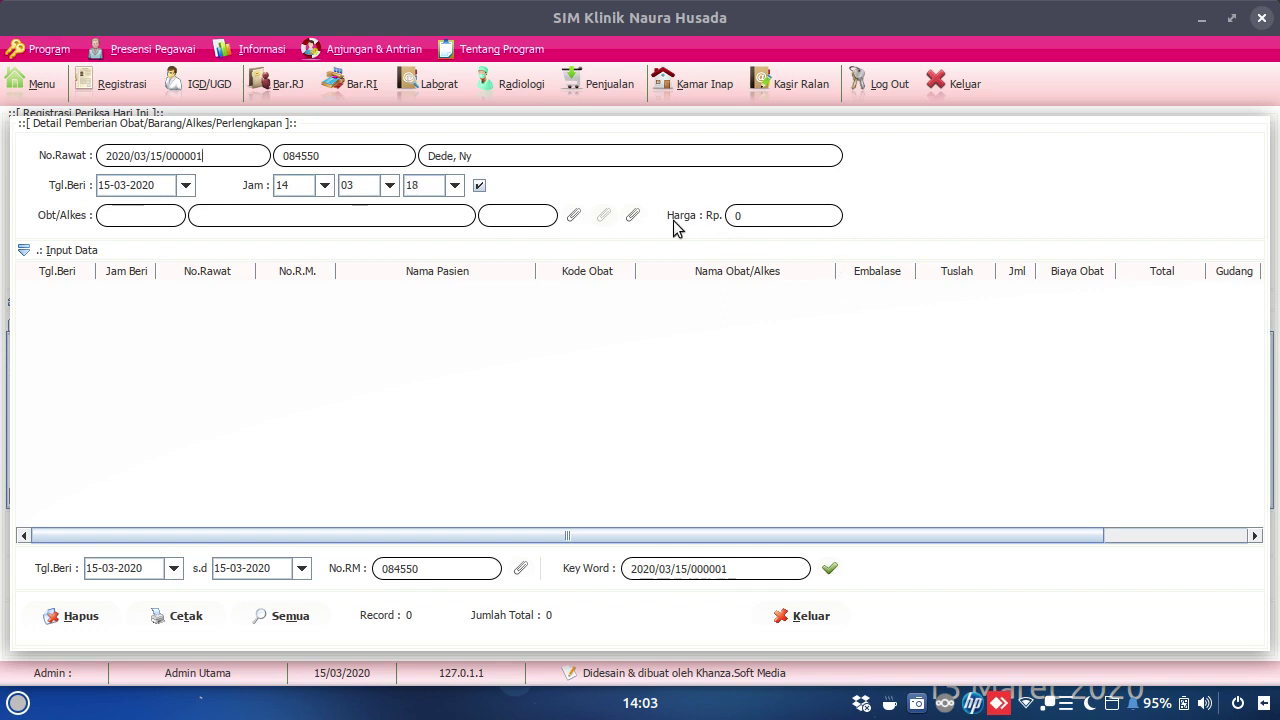
pyautogui.click(573, 215)
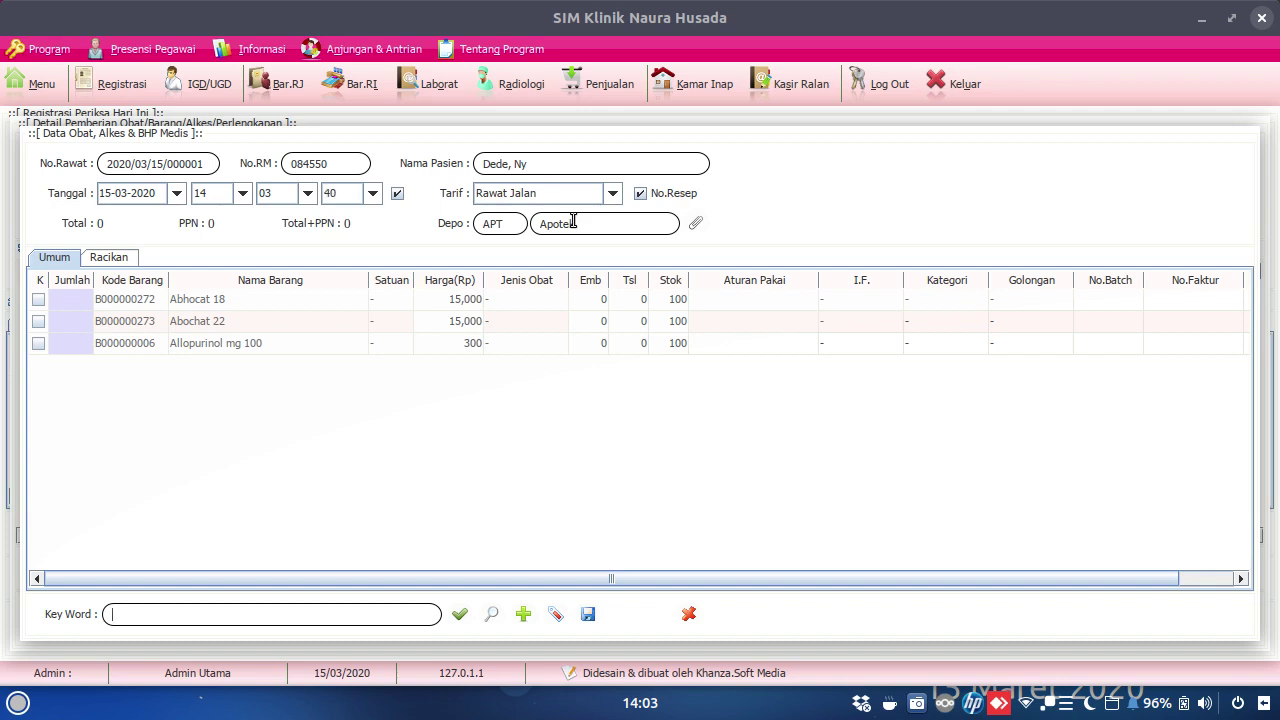
# - Enter a quantity of 10 for Allopurinol mg 100 and fill its Emb and Tsl charges with 500 each
pyautogui.click(67, 348)
pyautogui.write('10')
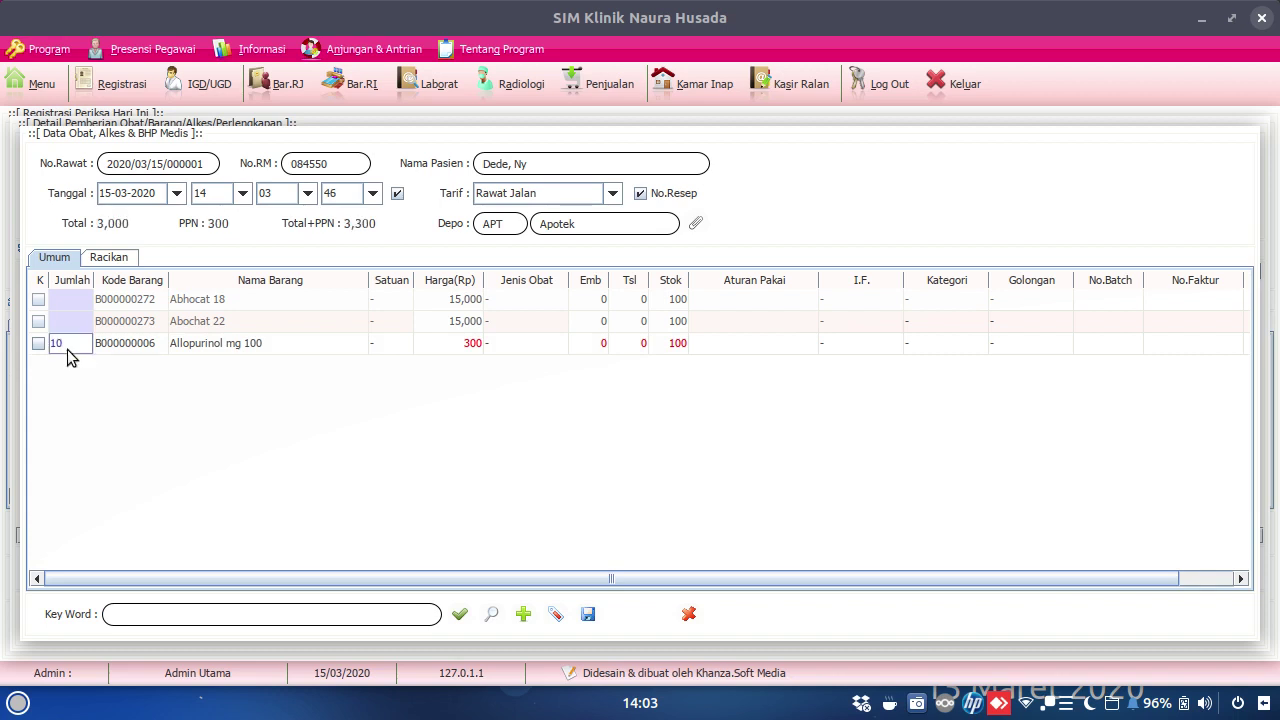
pyautogui.press('Right')
pyautogui.press('Right')
pyautogui.press('Right')
pyautogui.press('Right')
pyautogui.press('Right')
pyautogui.press('Right')
pyautogui.press('Right')
pyautogui.press('Right')
pyautogui.press('Right')
pyautogui.press('Right')
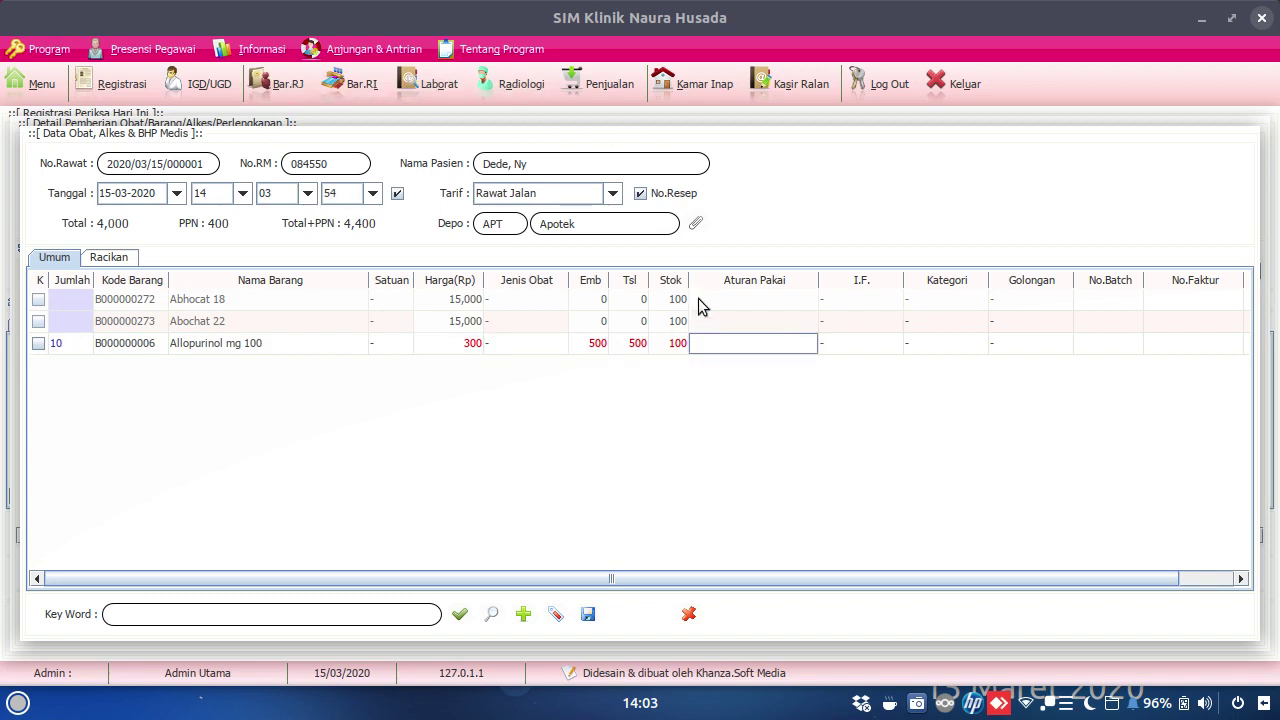
# - Write 3x1 directly as the Aturan Pakai of Allopurinol mg 100
pyautogui.doubleClick(735, 349)
pyautogui.write('3x1')
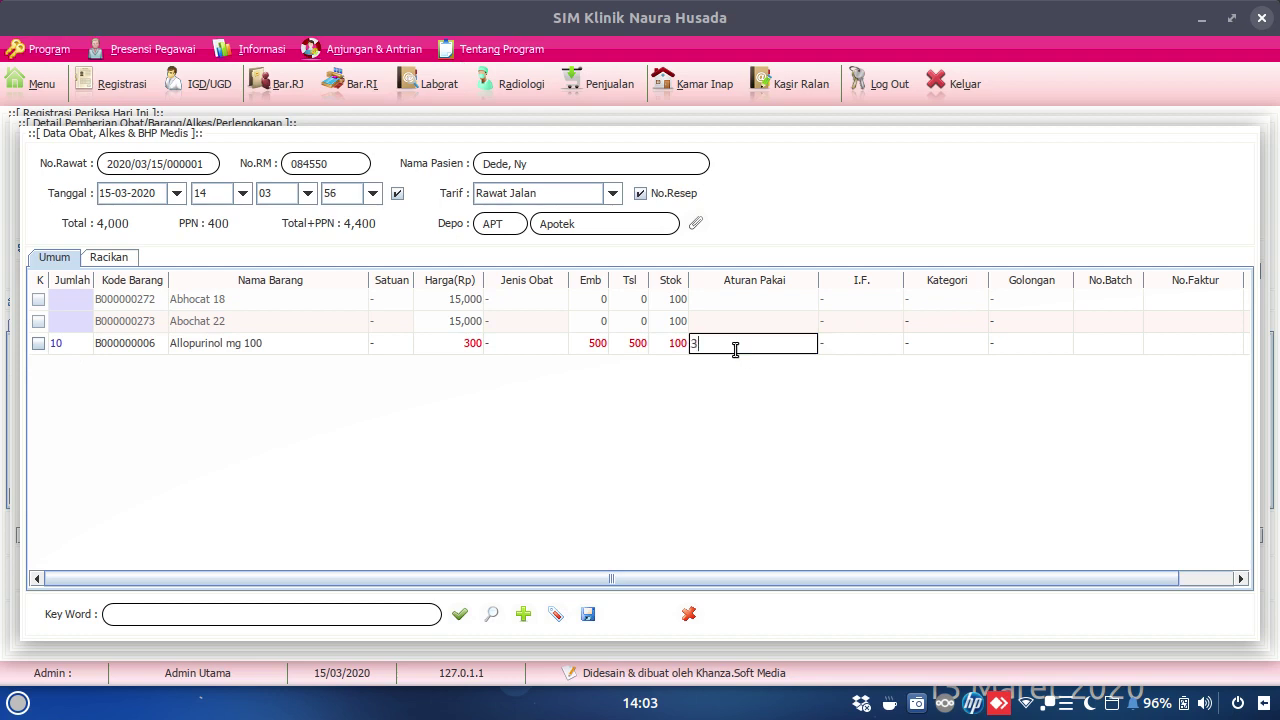
pyautogui.click(829, 345)
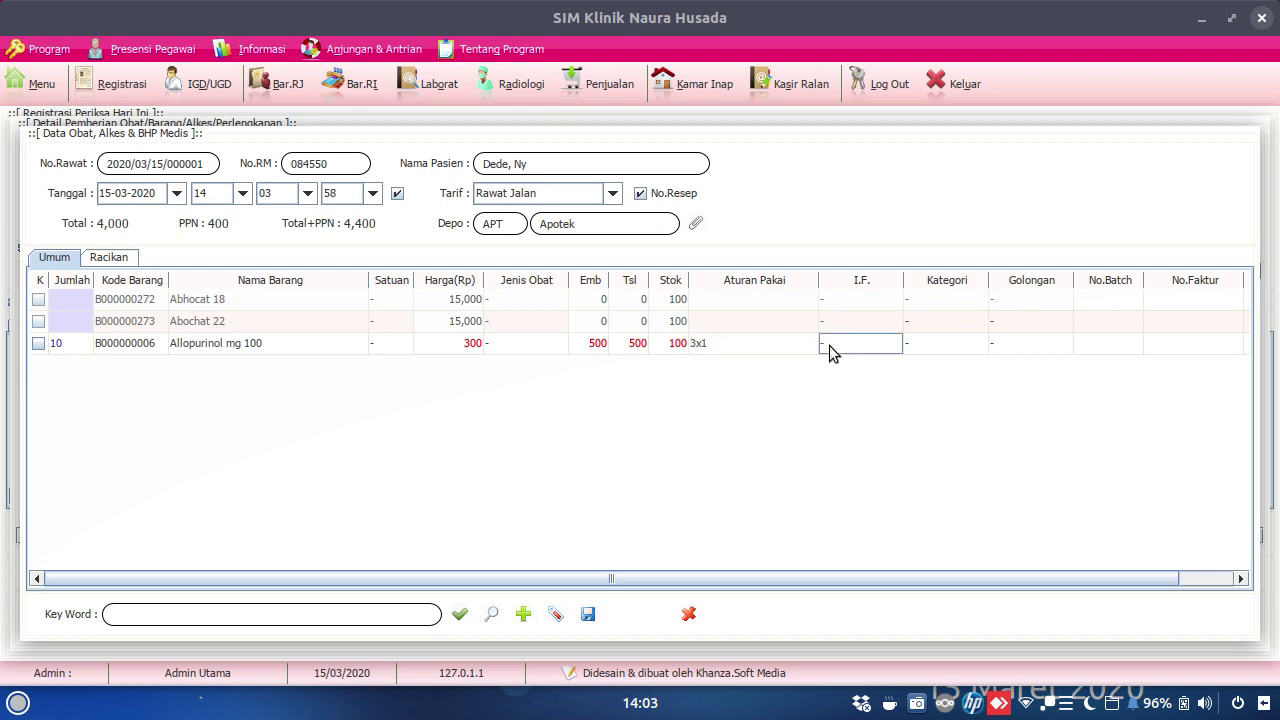
# - Add 5x2 tab to the Aturan Pakai master list and assign the listed rule 3 x 1 to Allopurinol mg 100
pyautogui.click(736, 346)
pyautogui.press('Right')
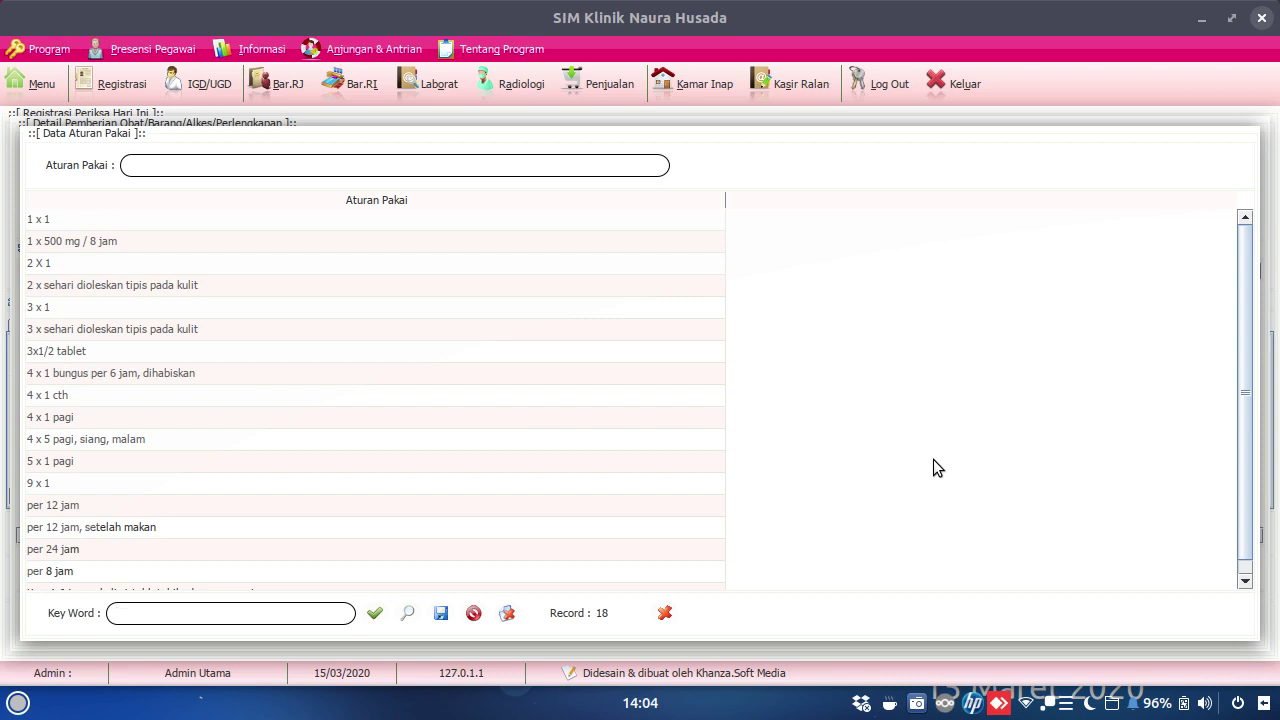
pyautogui.scroll(-1, 72, 378)
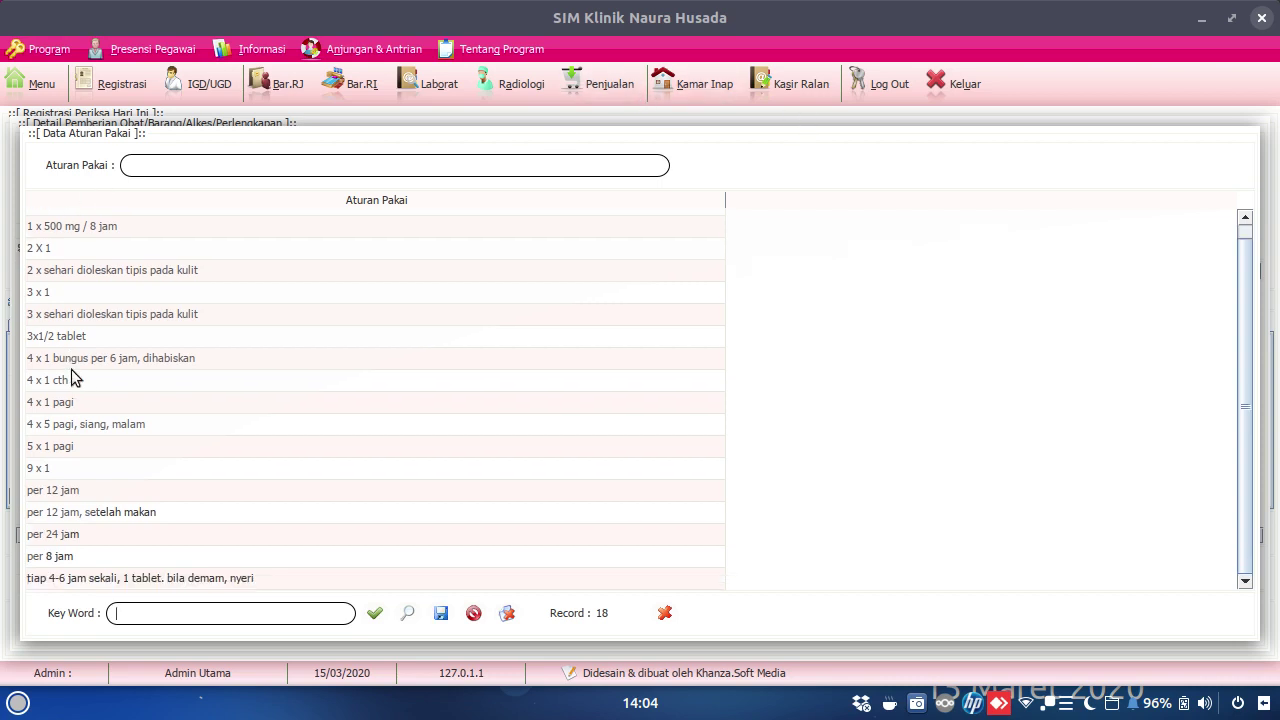
pyautogui.scroll(1, 73, 379)
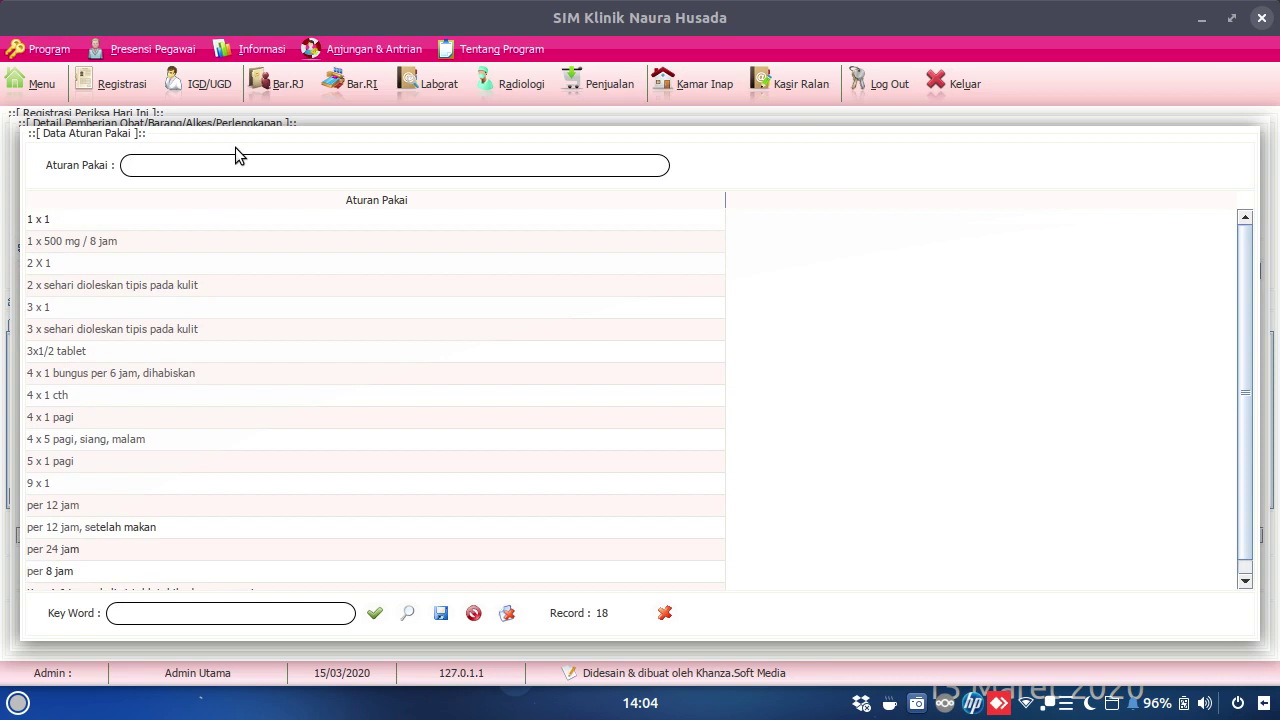
pyautogui.write('5x2 tab')
pyautogui.click(441, 613)
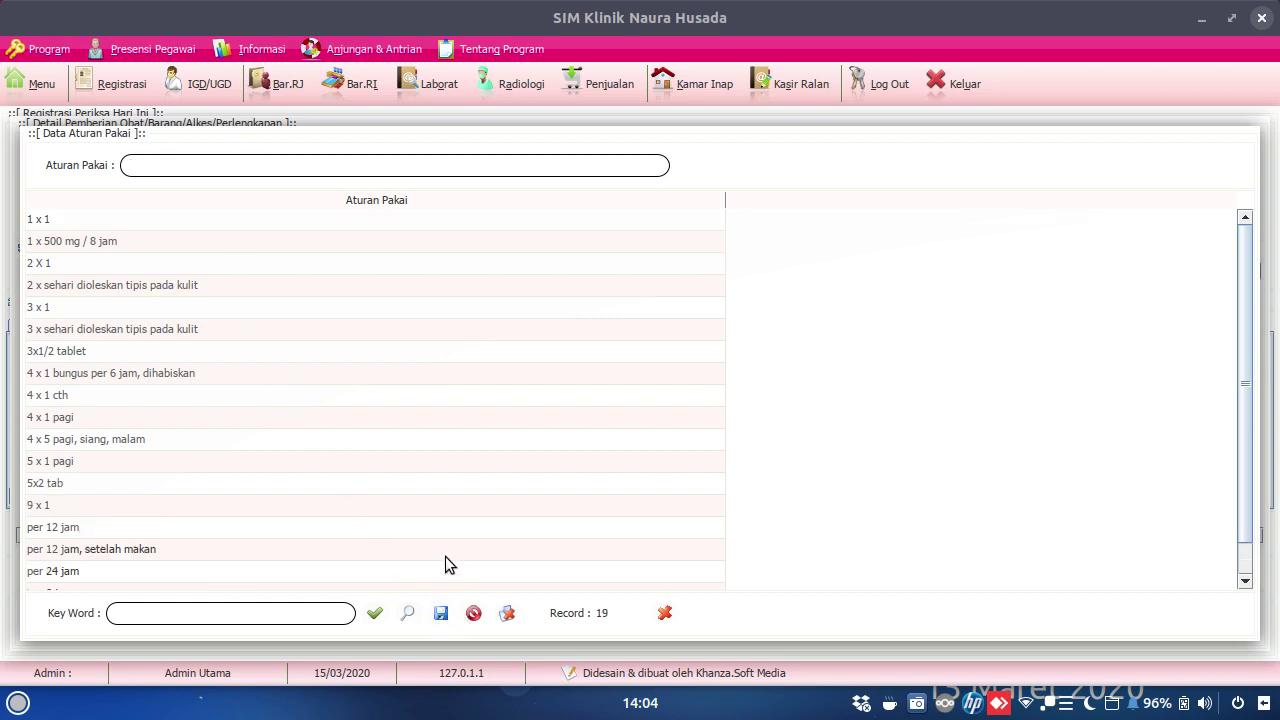
pyautogui.click(104, 302)
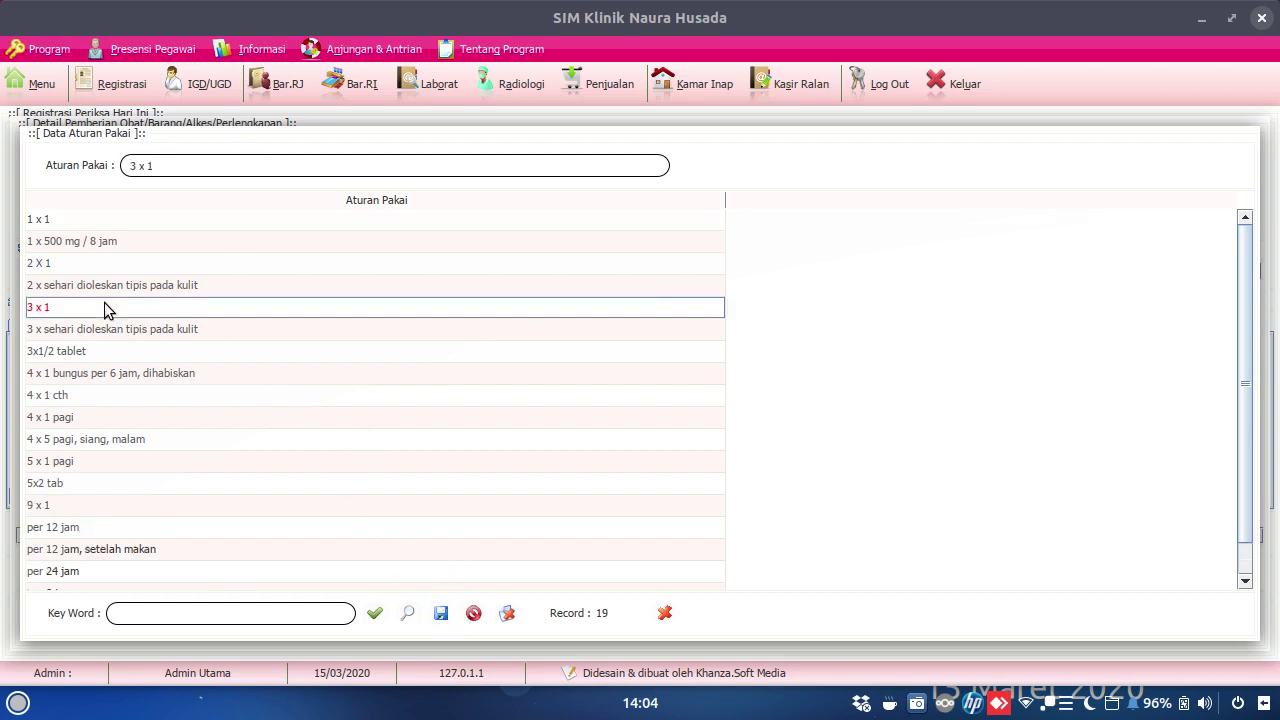
pyautogui.doubleClick(107, 310)
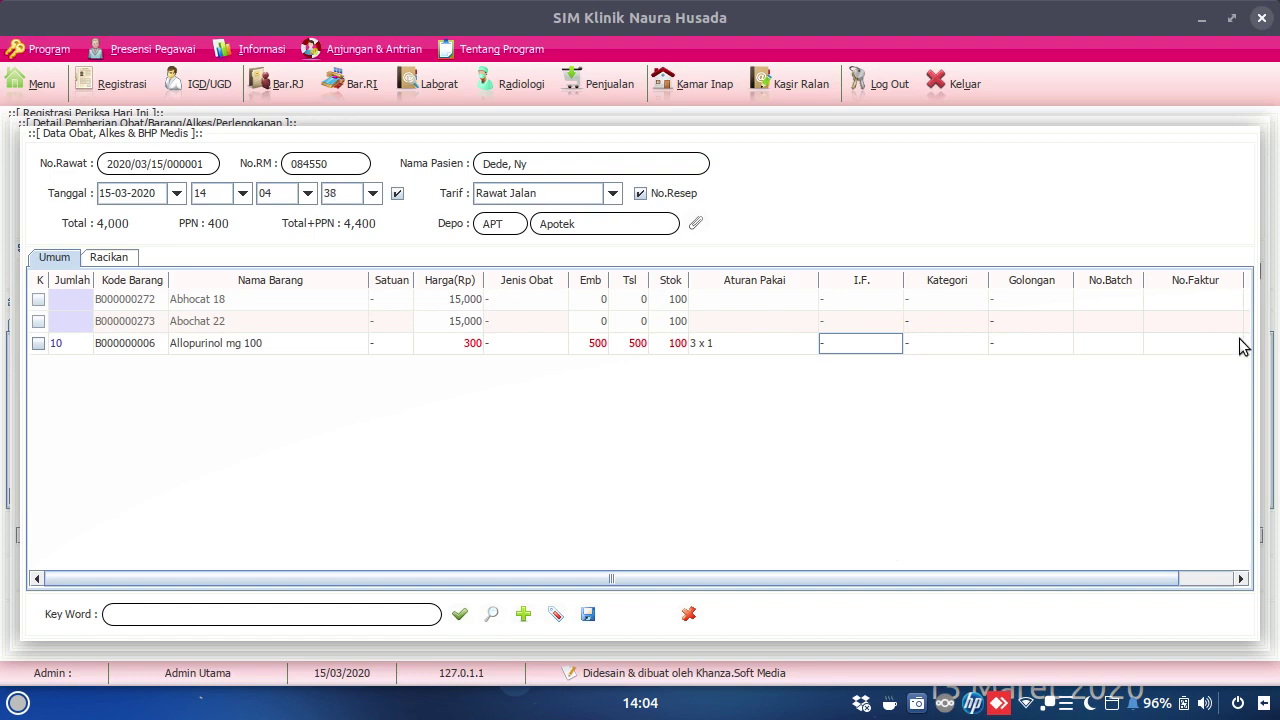
# - Enter a quantity of 1 for Abochat 22 and fill its Emb and Tsl charges with 500 each
pyautogui.click(70, 321)
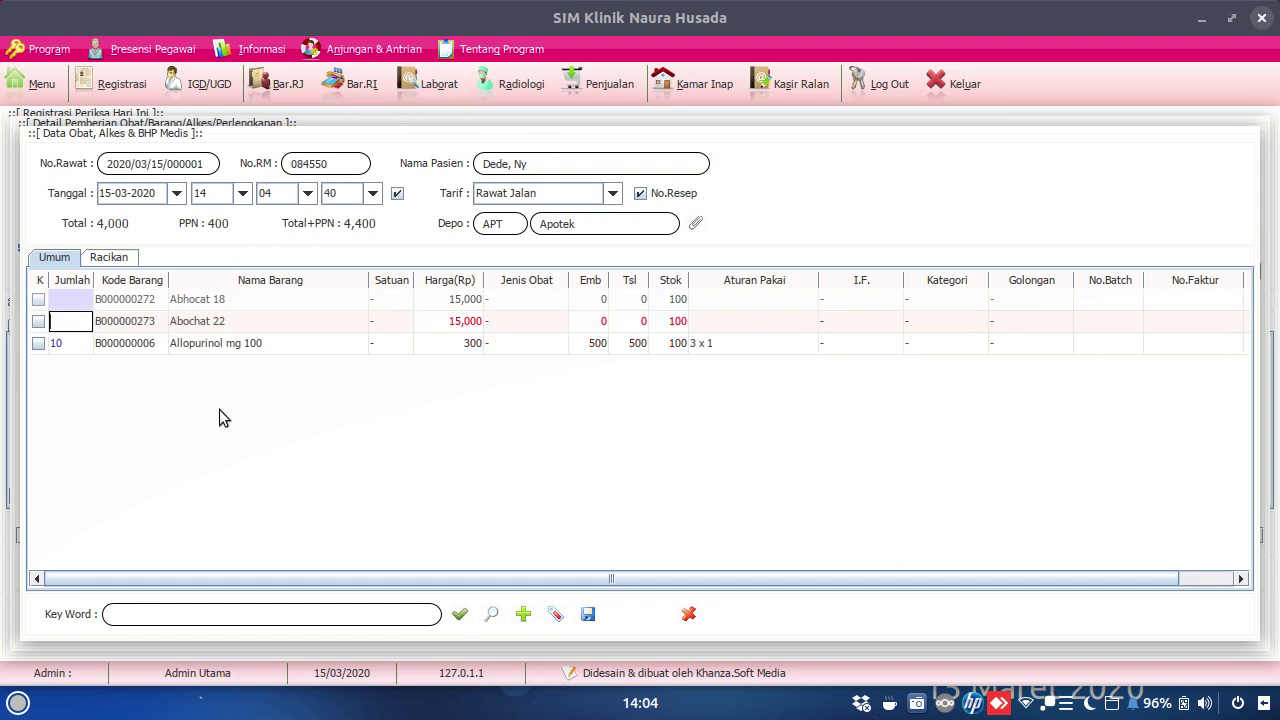
pyautogui.write('1')
pyautogui.press('Return')
pyautogui.press('Up')
pyautogui.press('Right')
pyautogui.press('Right')
pyautogui.press('Right')
pyautogui.press('Right')
pyautogui.press('Right')
pyautogui.press('Right')
pyautogui.press('Right')
pyautogui.press('Right')
pyautogui.press('Right')
pyautogui.press('Right')
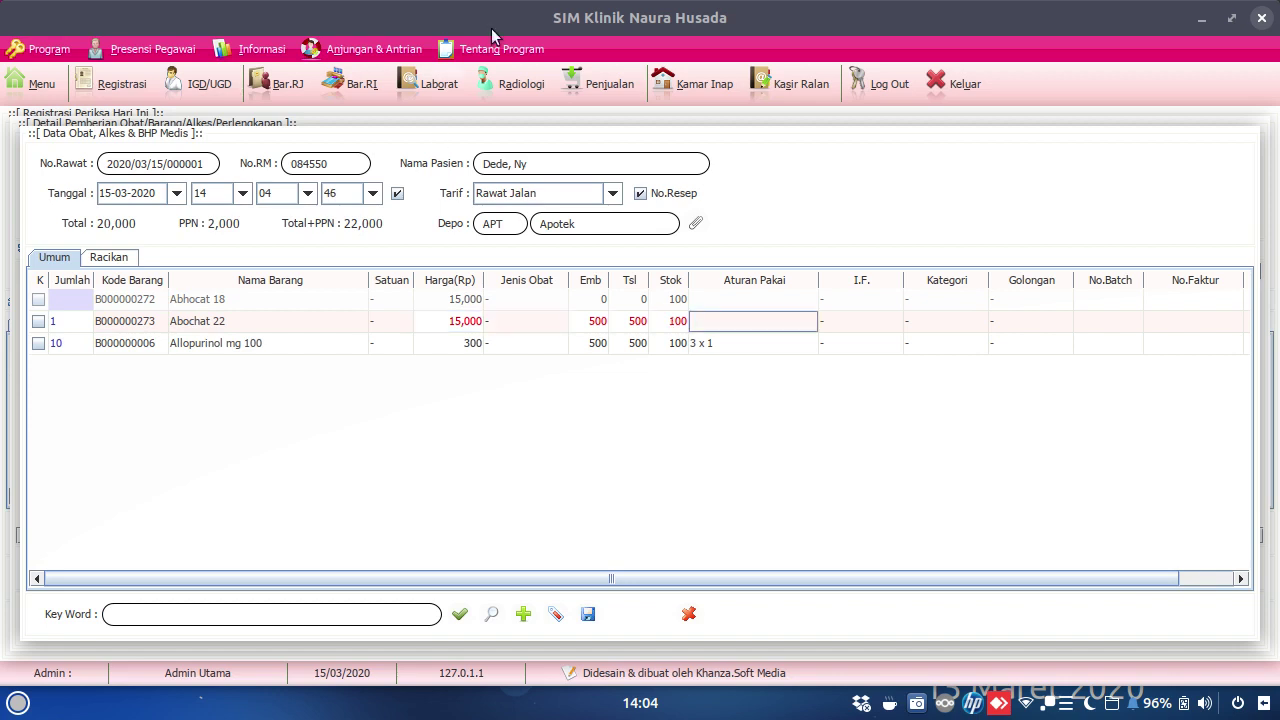
# - Set the Aturan Pakai of Abochat 22 to a dash (-)
pyautogui.doubleClick(719, 331)
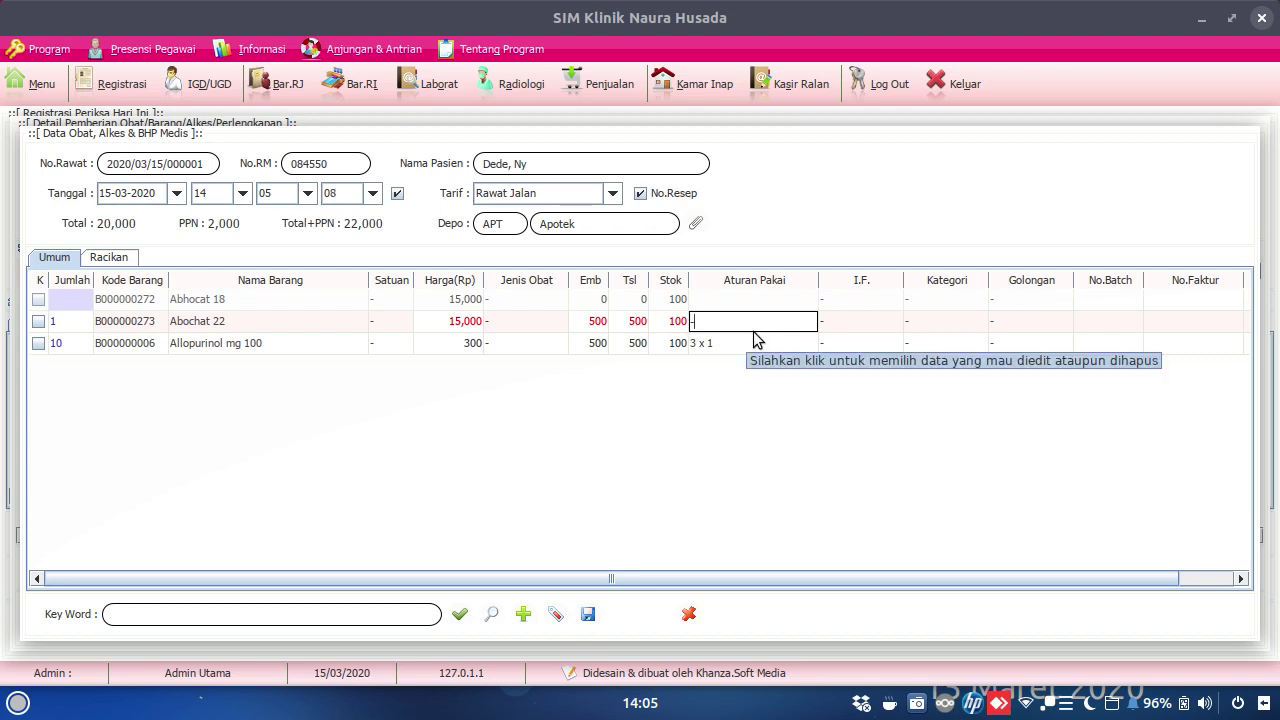
pyautogui.click(852, 324)
pyautogui.click(776, 323)
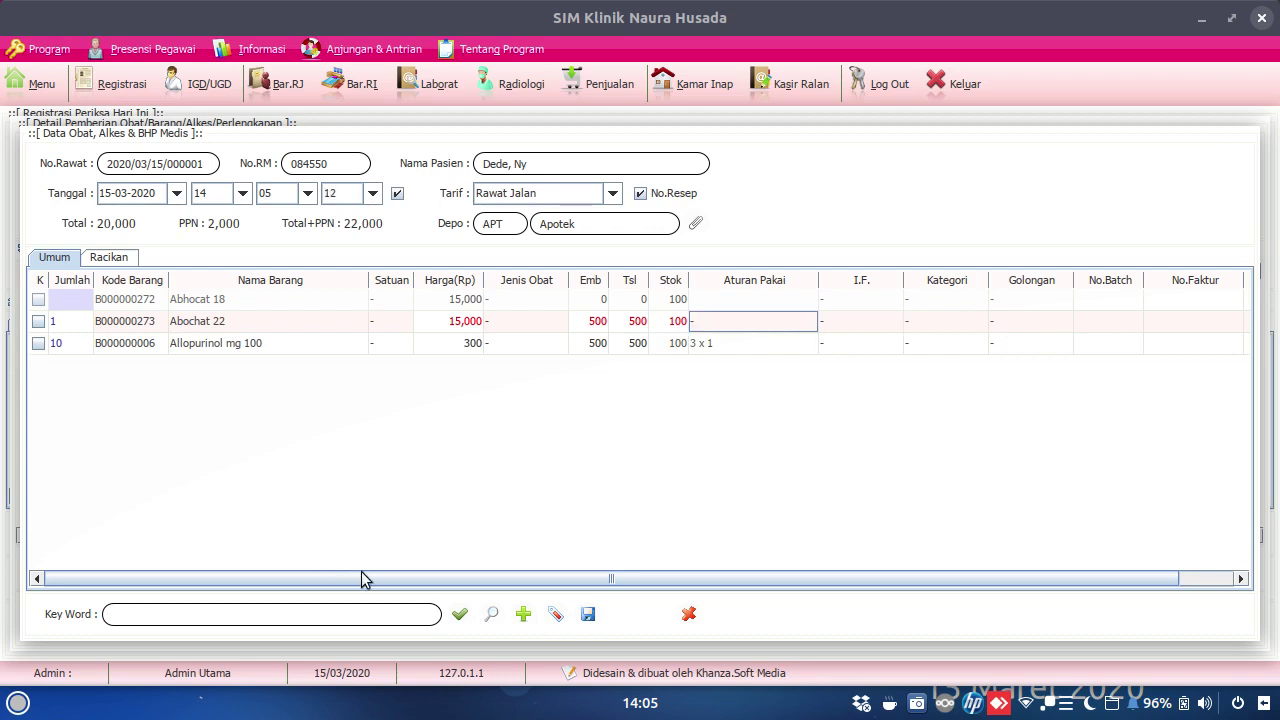
# - Save the patient's medicine entries and store them as a prescription under the proposed number and doctor
pyautogui.click(589, 616)
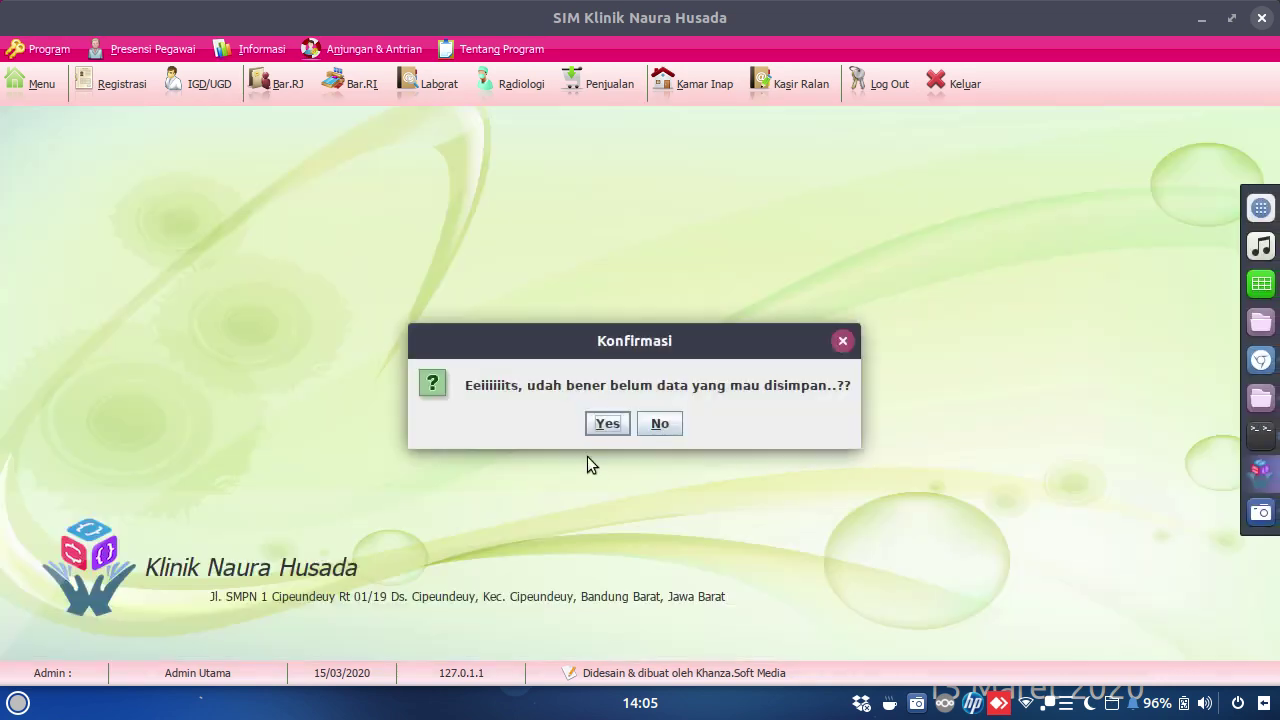
pyautogui.click(600, 421)
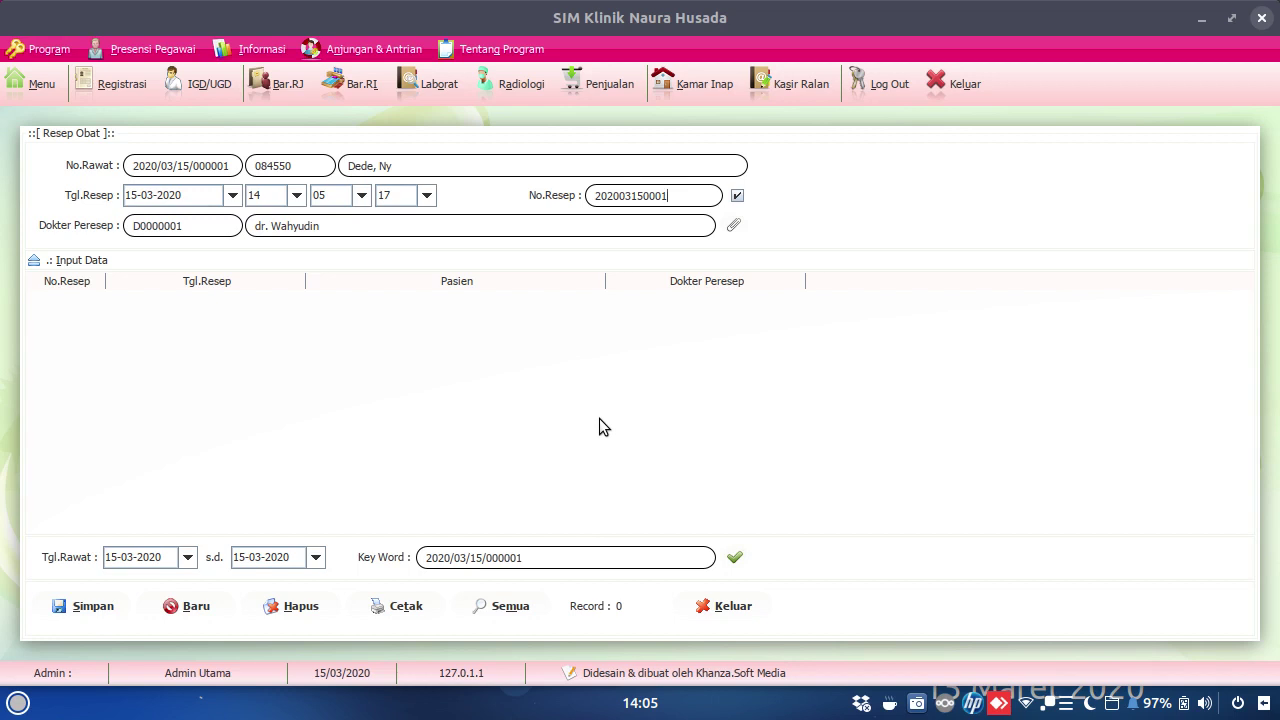
pyautogui.click(100, 607)
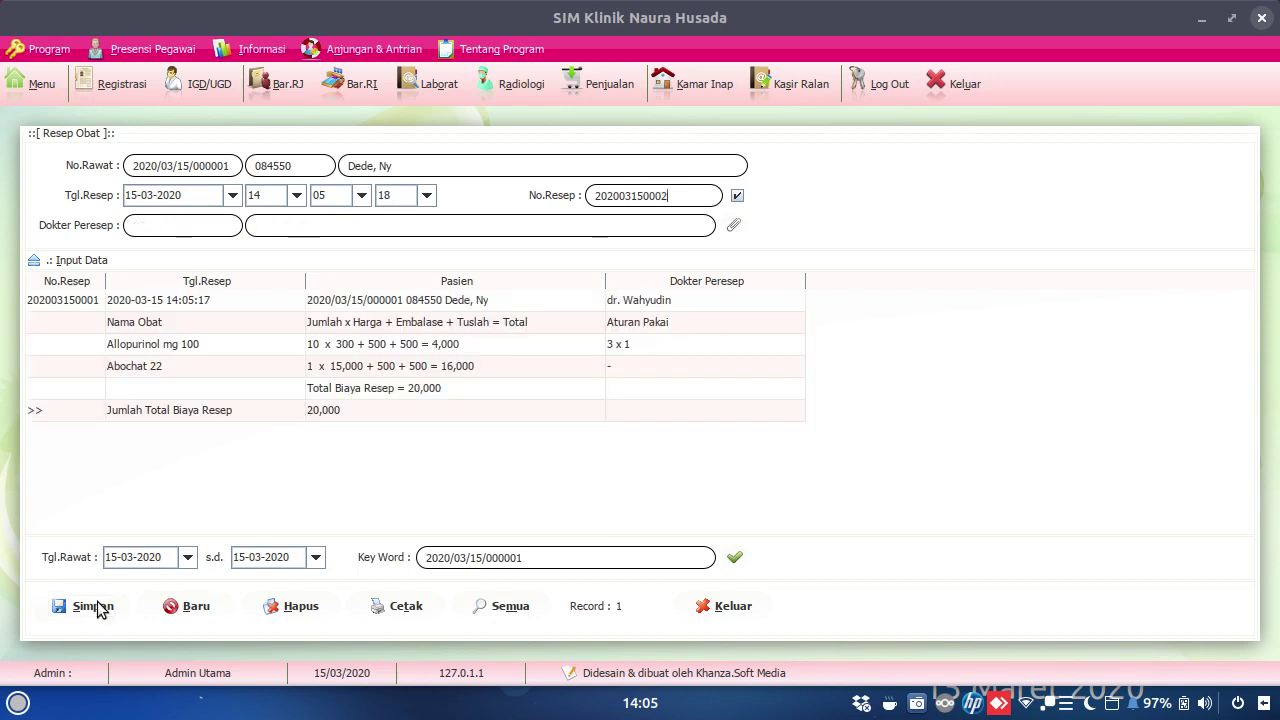
pyautogui.click(167, 608)
# - Try to view the Lembar Pemberian Obat 2 report for the saved prescription, and close the report viewer
pyautogui.click(88, 302)
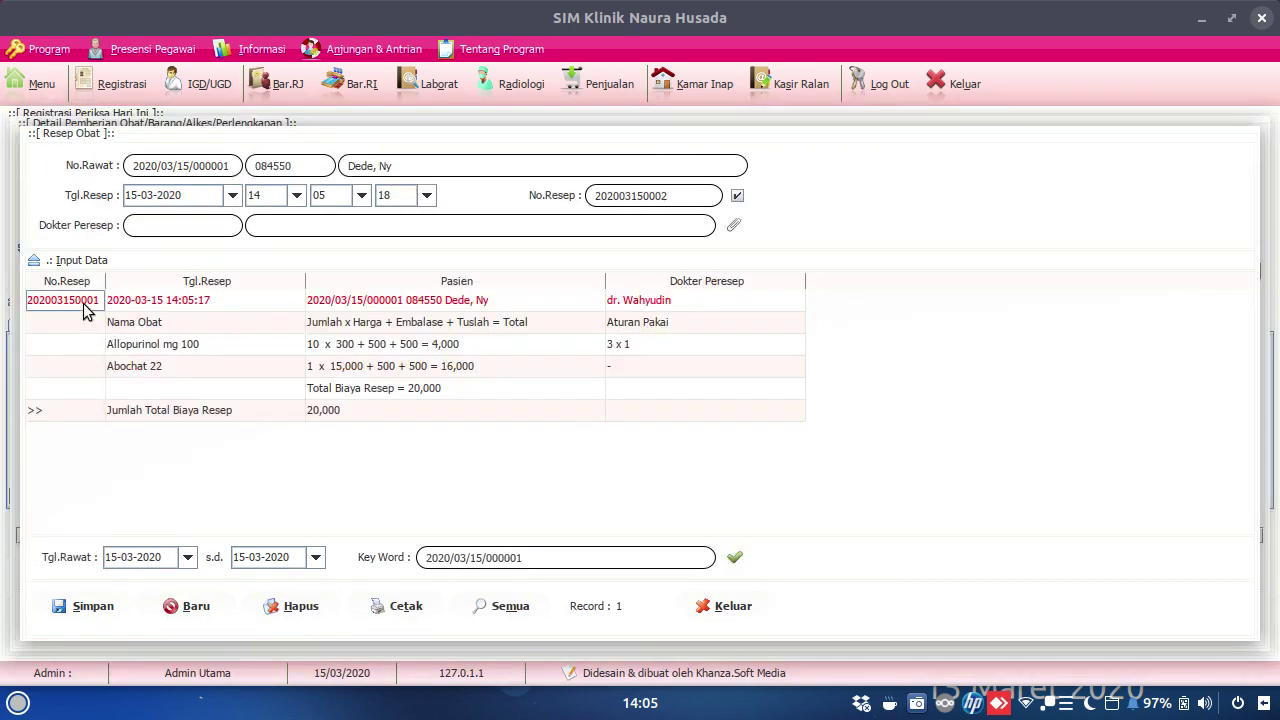
pyautogui.rightClick(87, 306)
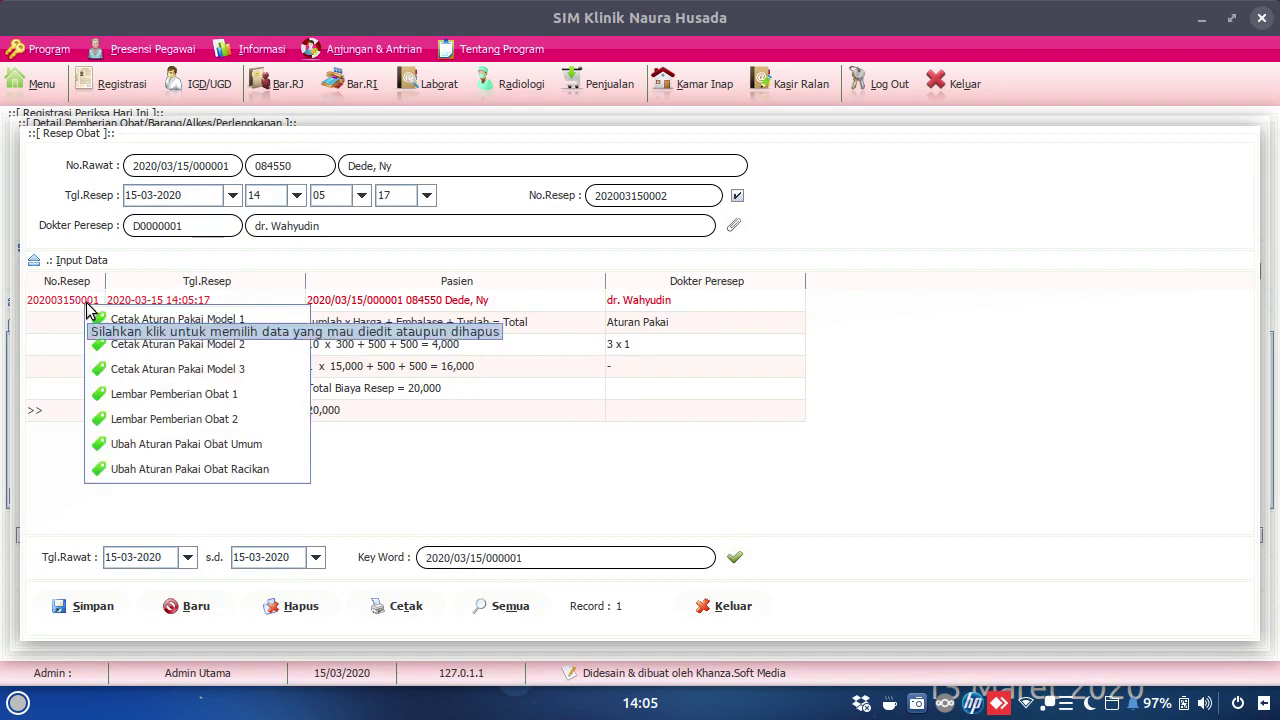
pyautogui.click(131, 421)
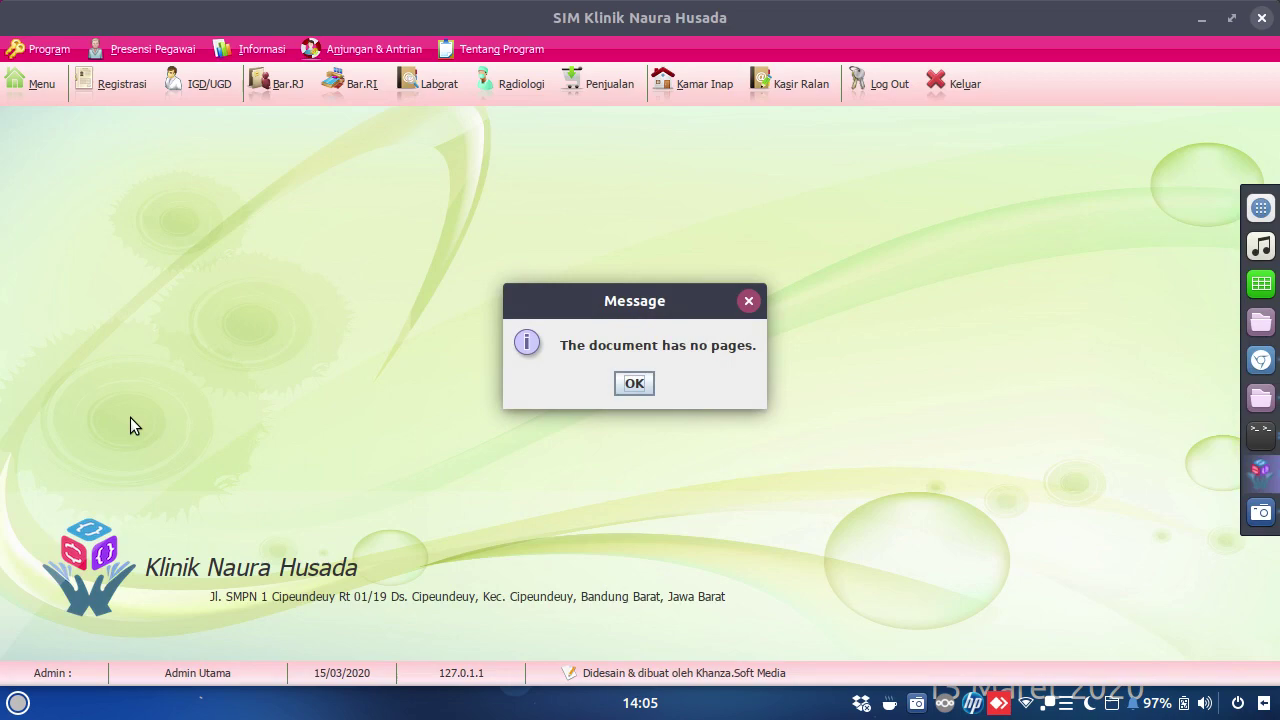
pyautogui.click(634, 384)
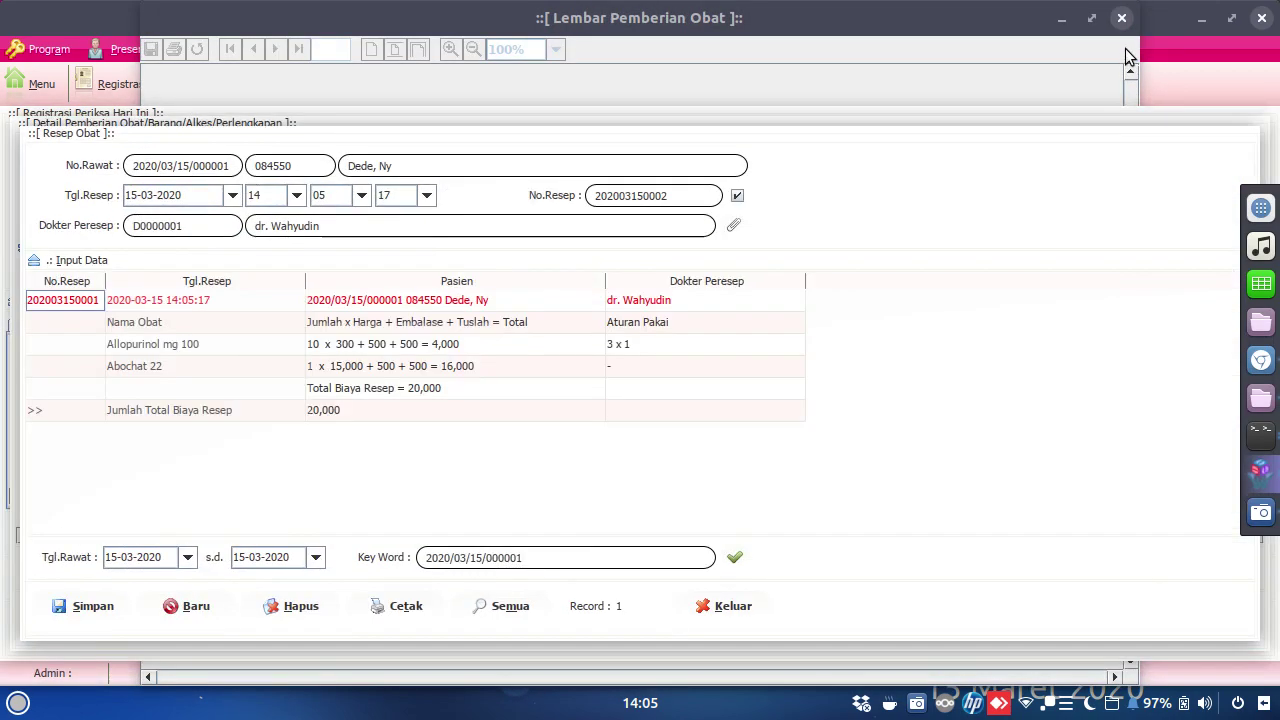
pyautogui.click(1121, 18)
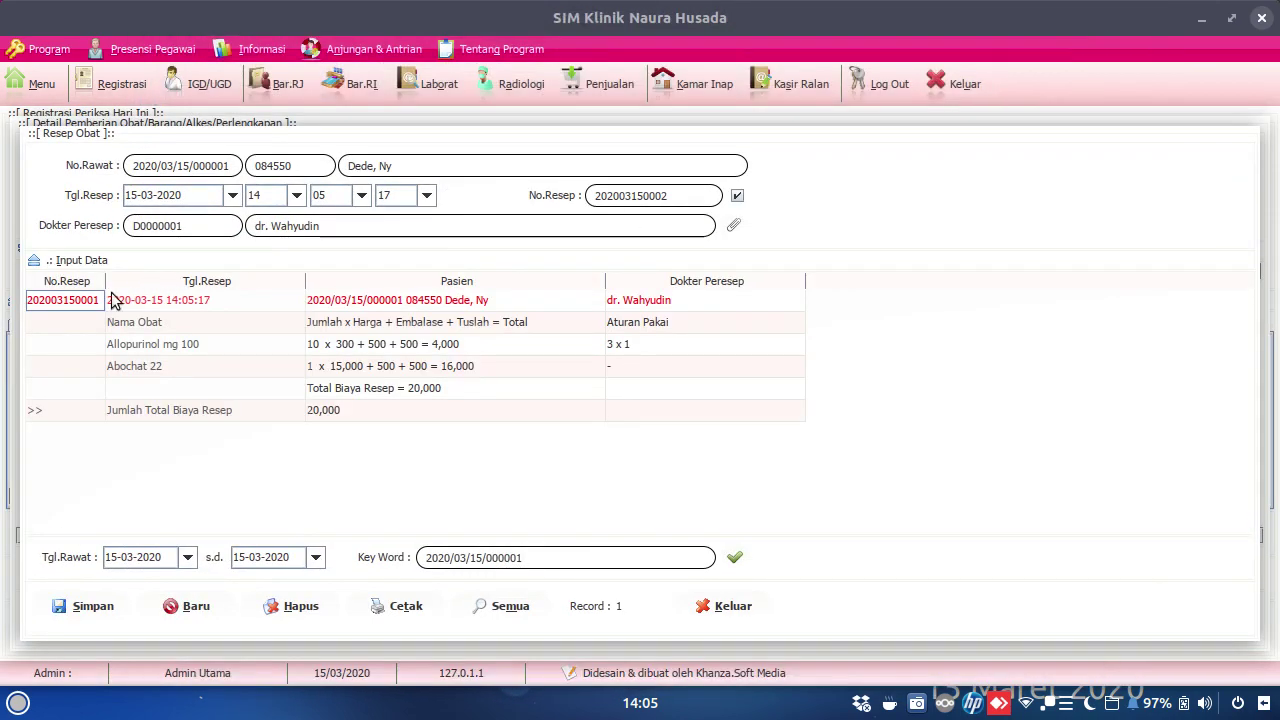
# - View the Lembar Pemberian Obat 1 report for the saved prescription, and close the report viewer
pyautogui.rightClick(73, 308)
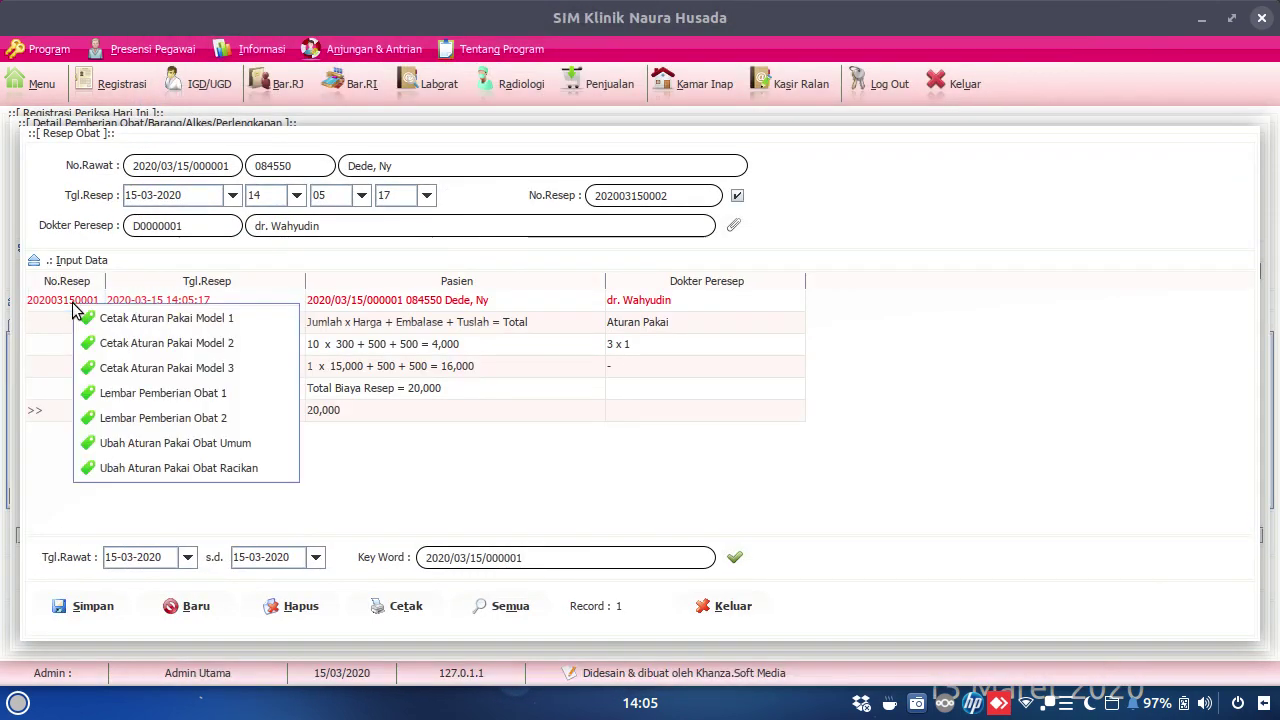
pyautogui.click(140, 396)
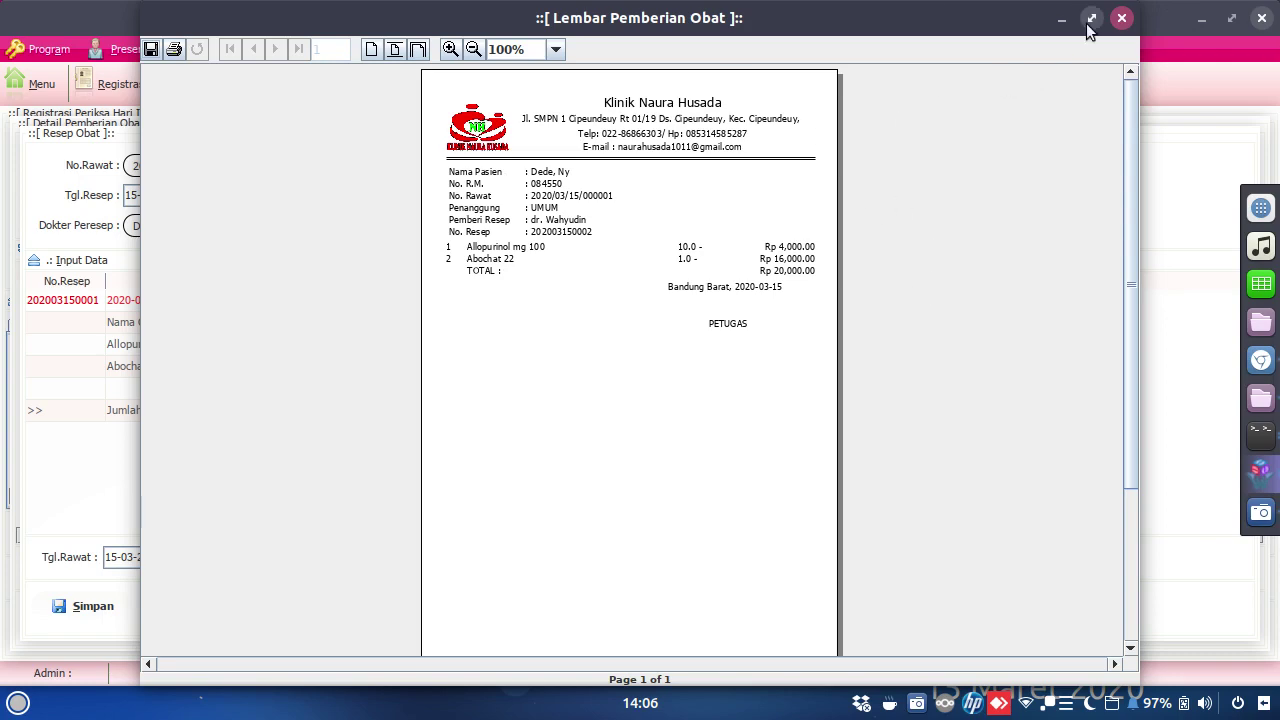
pyautogui.click(1121, 17)
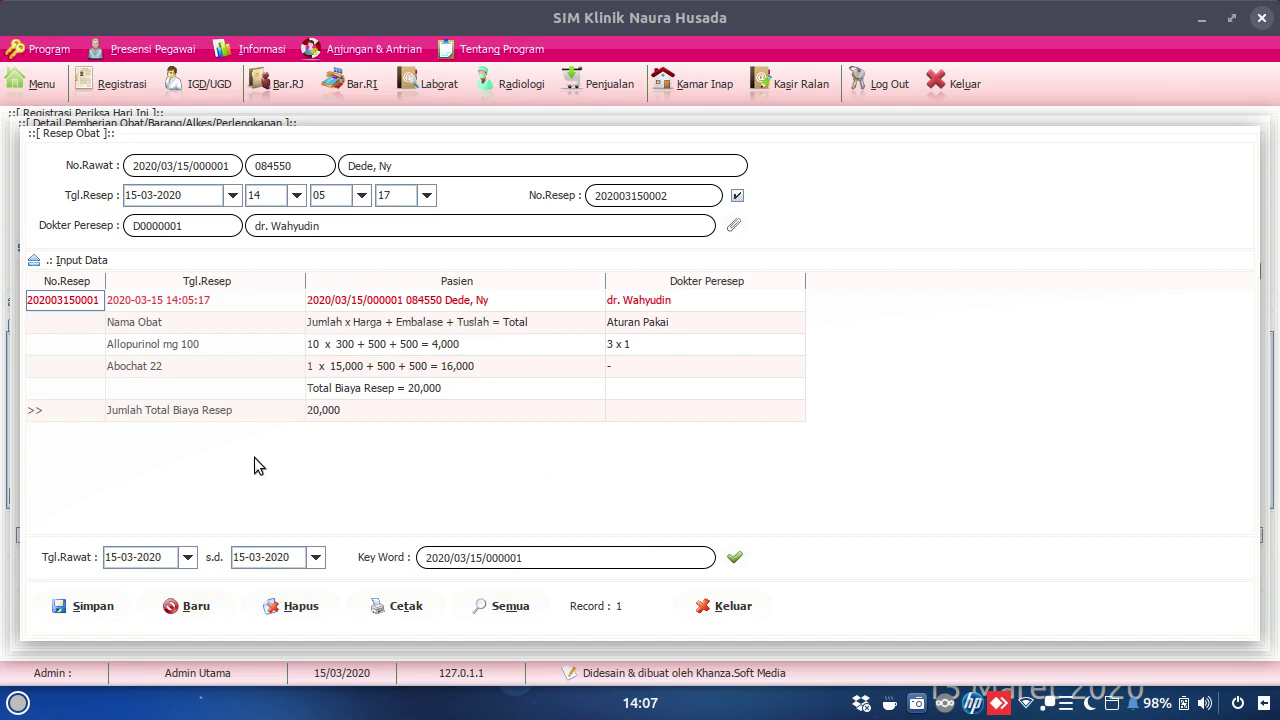
# - Generate the Cetak Aturan Pakai Model 1 printout for the saved prescription
pyautogui.rightClick(89, 304)
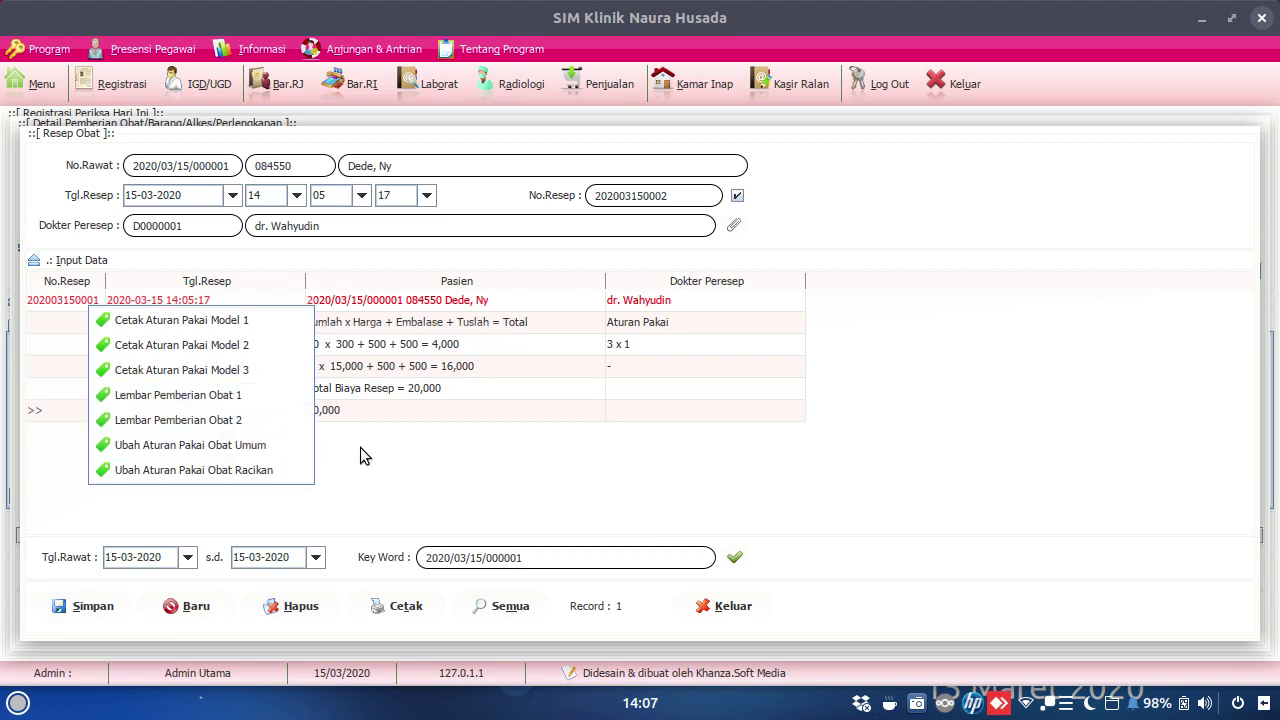
pyautogui.click(727, 518)
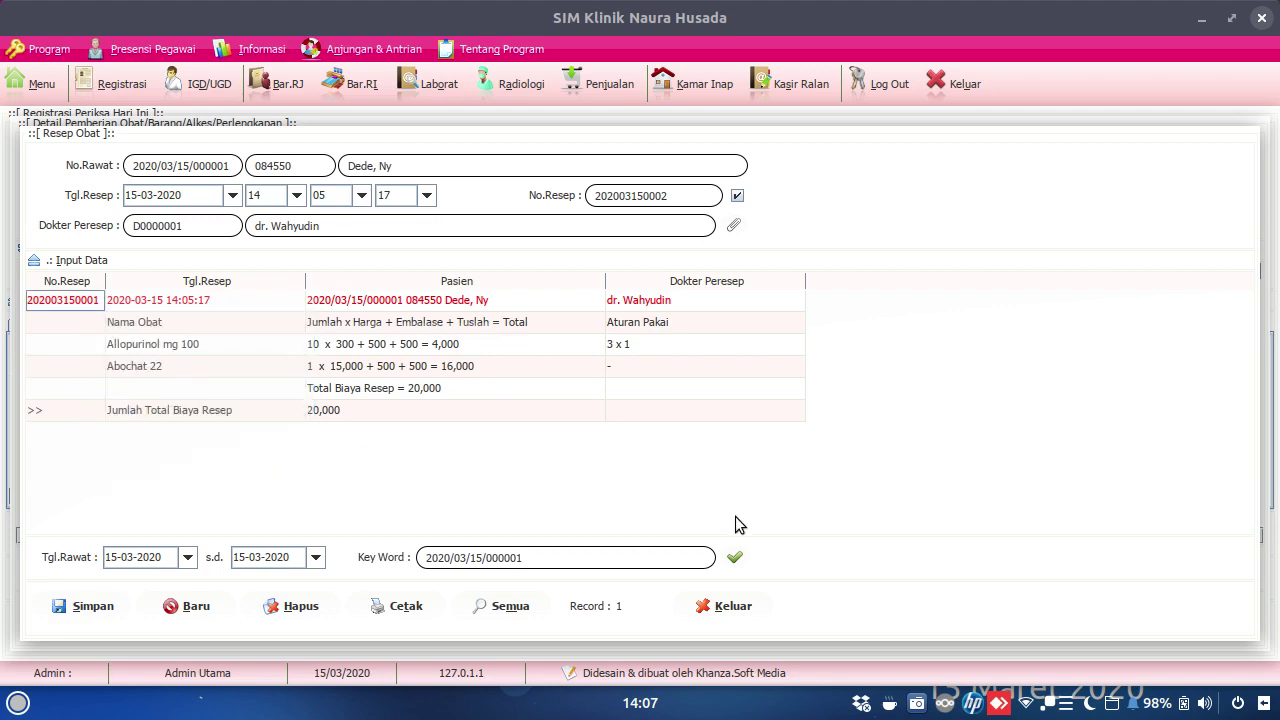
pyautogui.rightClick(63, 301)
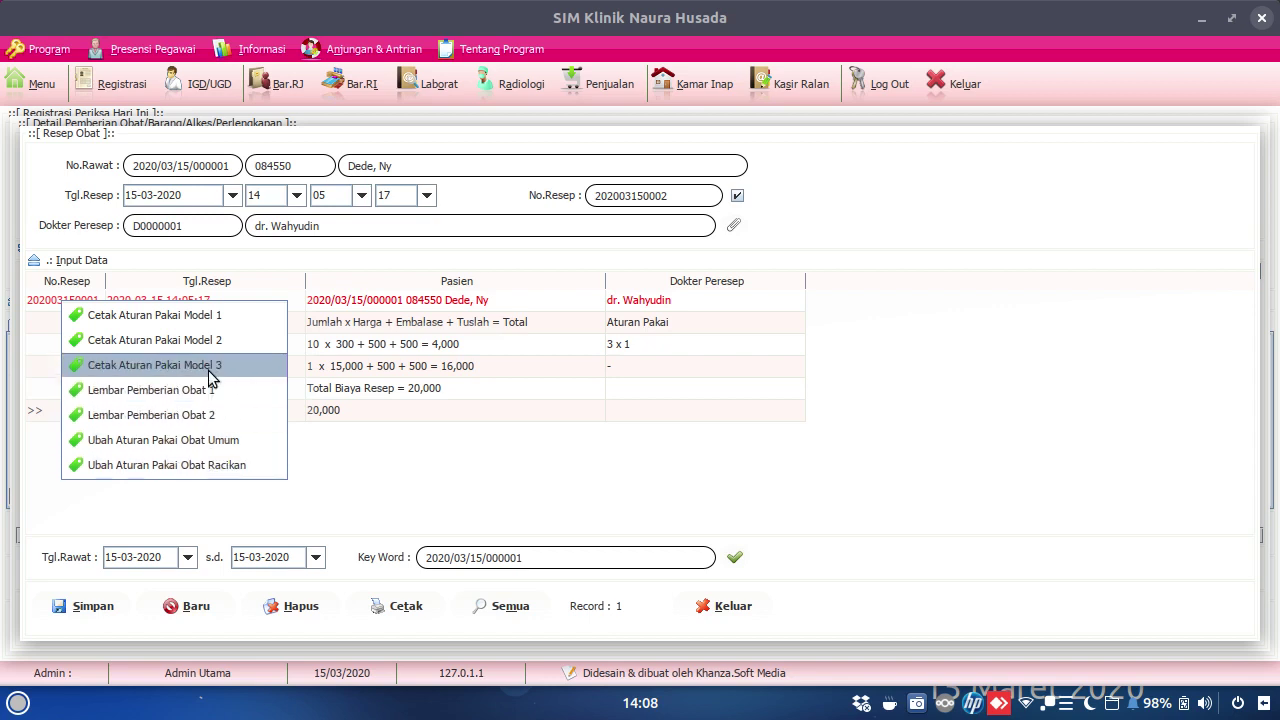
pyautogui.click(214, 317)
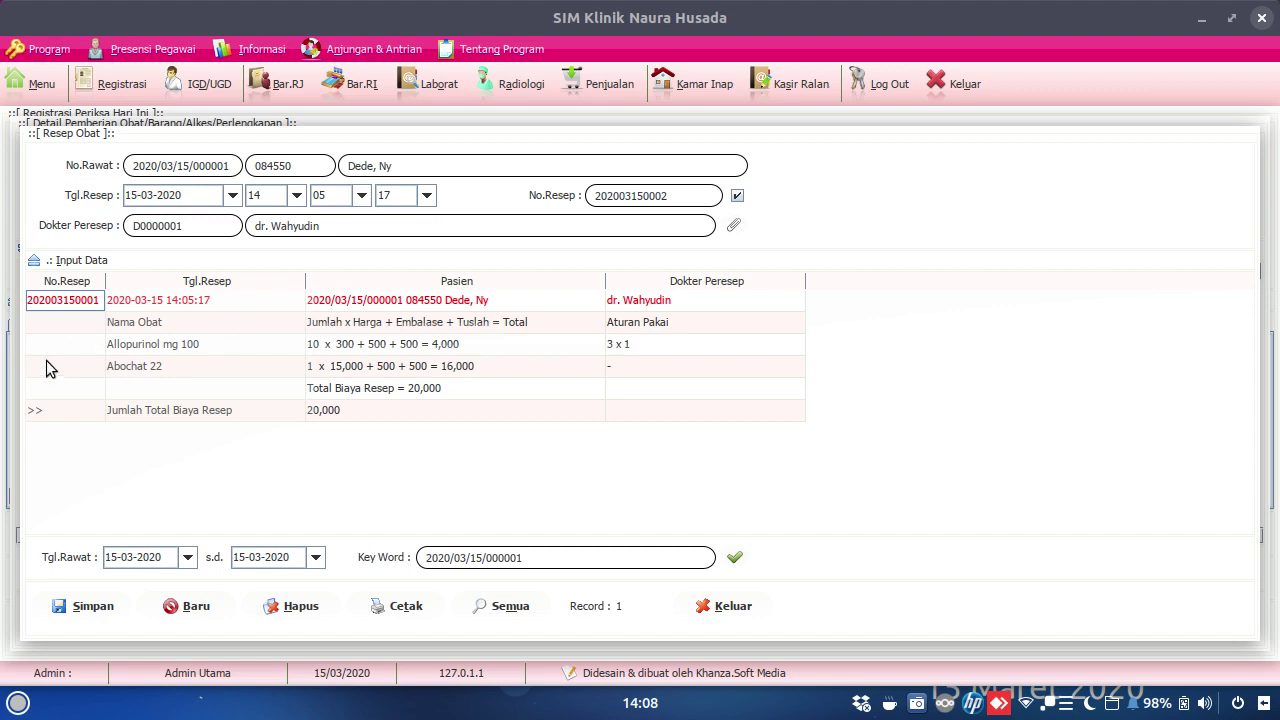
# - View the Cetak Aturan Pakai Model 2 printout for the saved prescription enlarged to 250%, and close the report viewer
pyautogui.rightClick(72, 306)
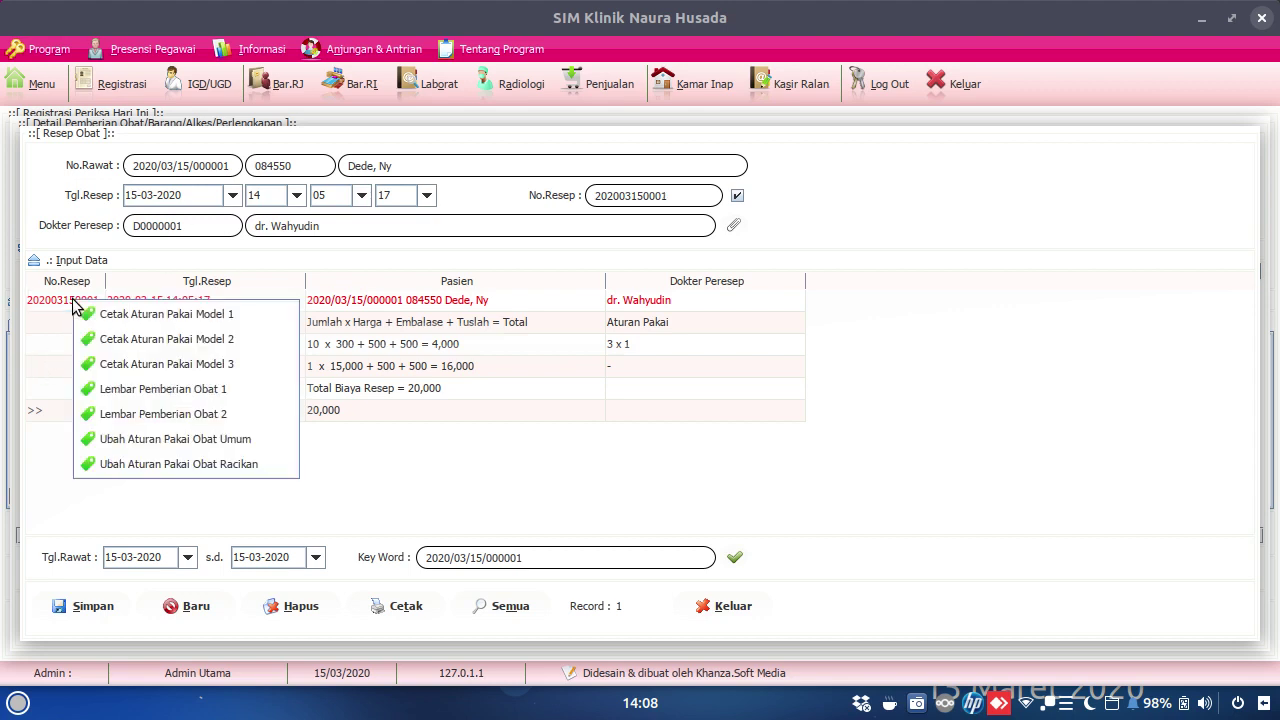
pyautogui.click(108, 341)
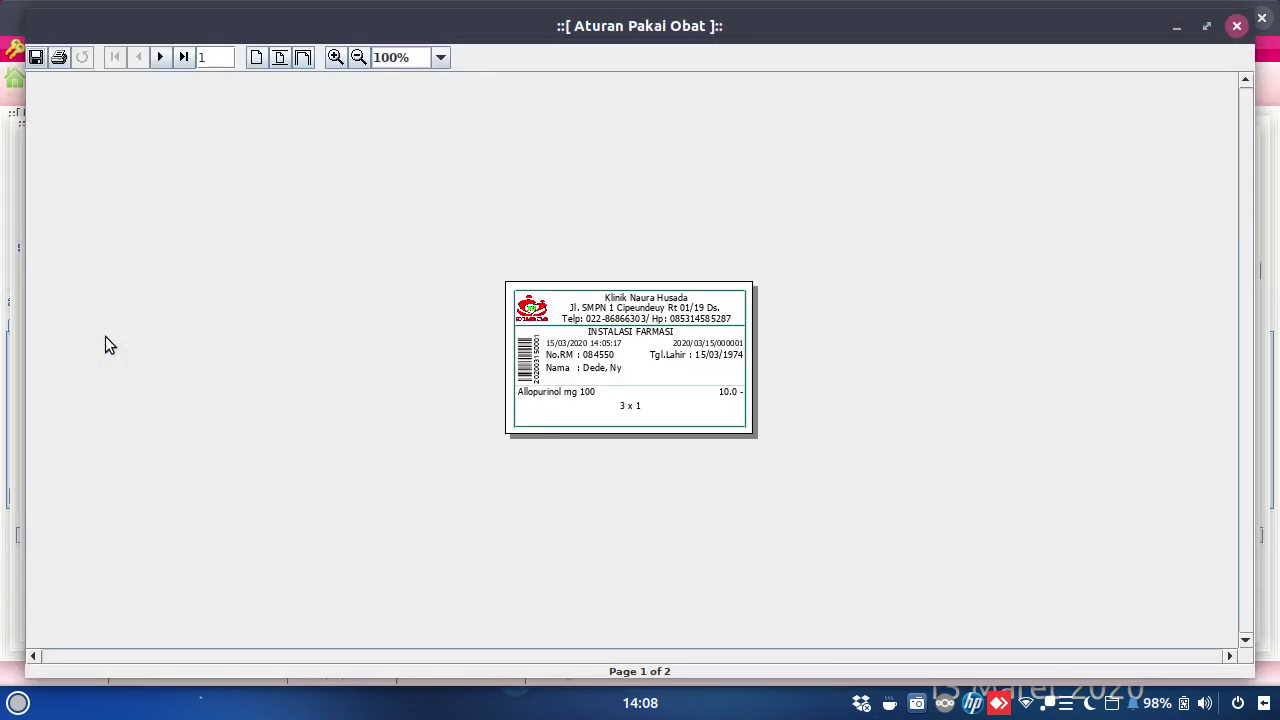
pyautogui.click(1203, 28)
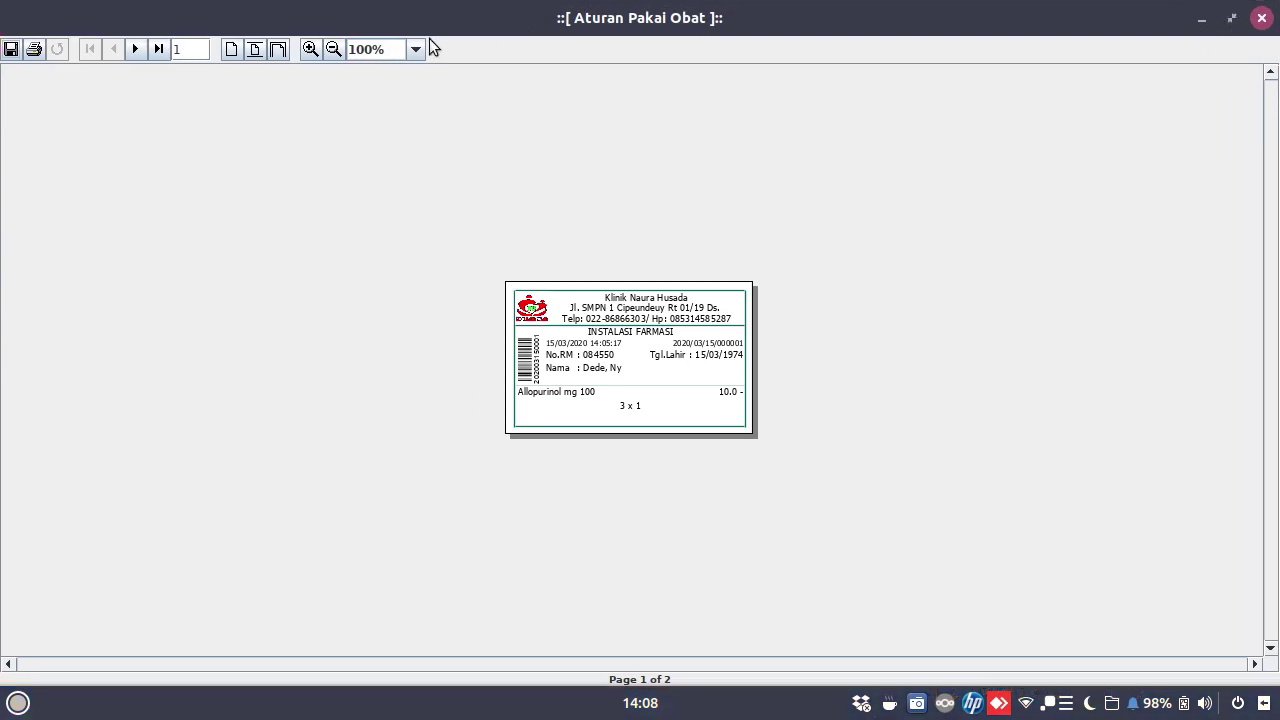
pyautogui.click(308, 50)
pyautogui.click(309, 50)
pyautogui.click(309, 50)
pyautogui.click(309, 50)
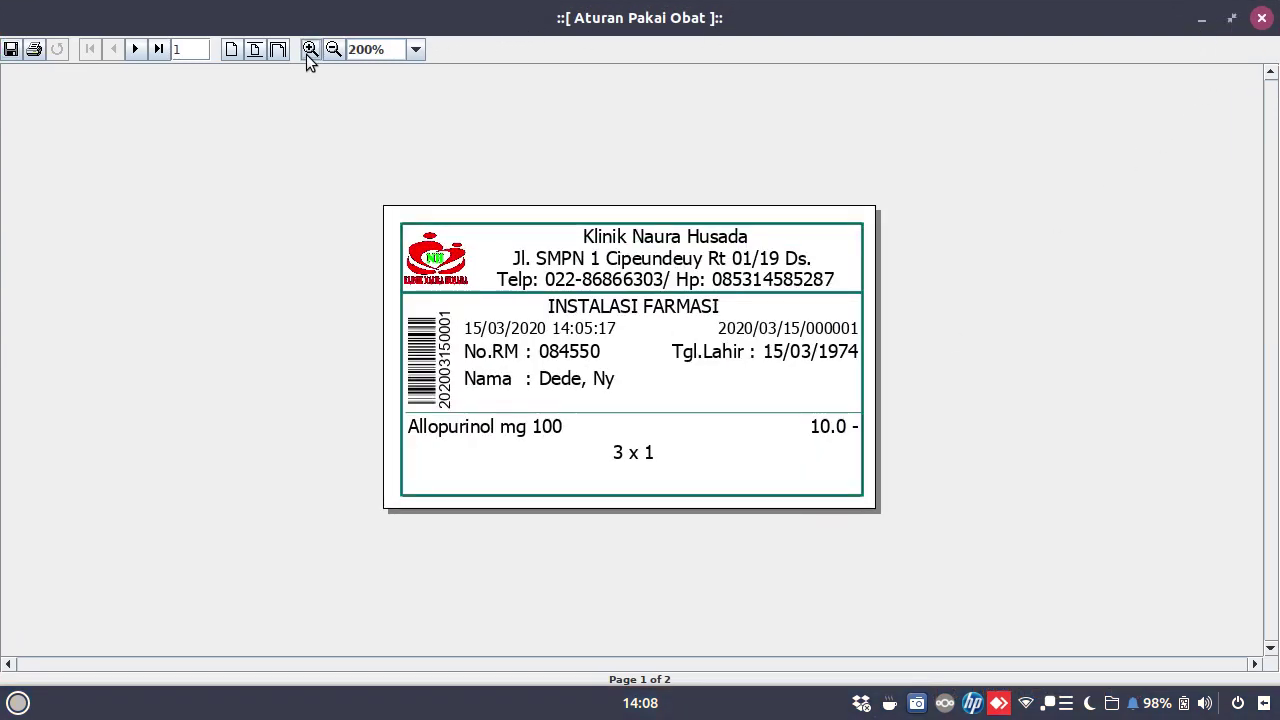
pyautogui.click(309, 50)
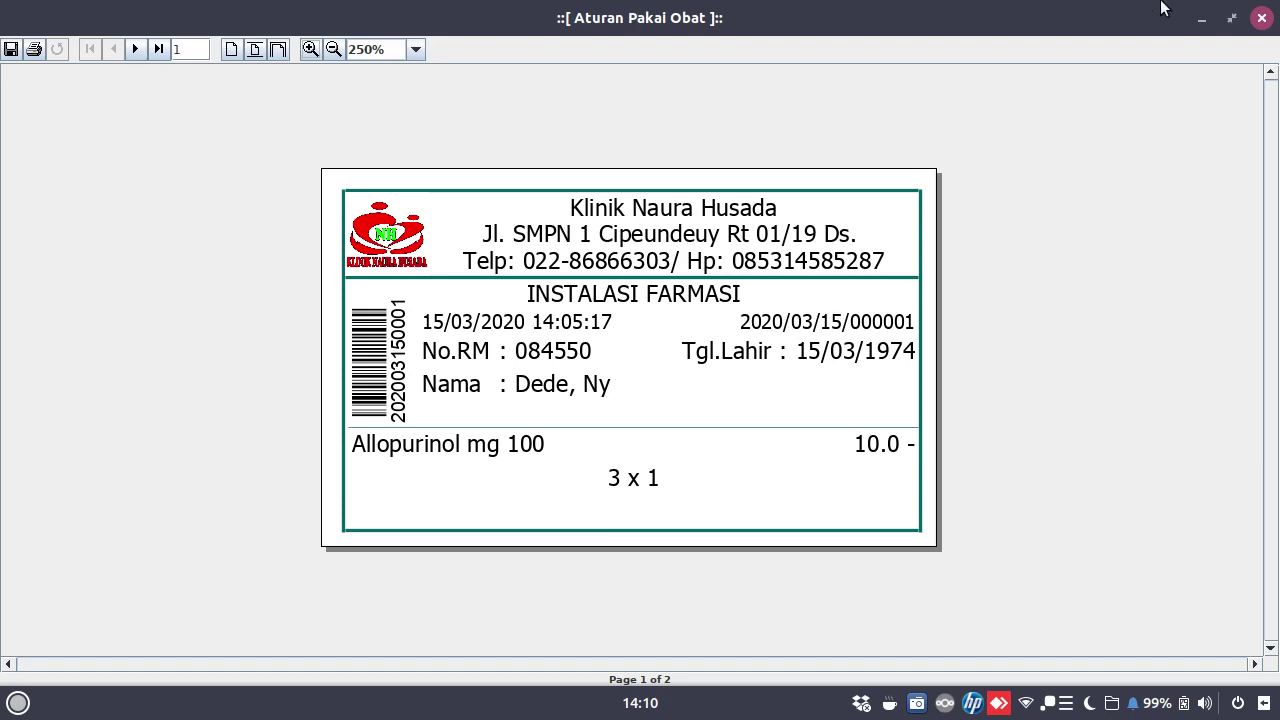
pyautogui.click(1260, 20)
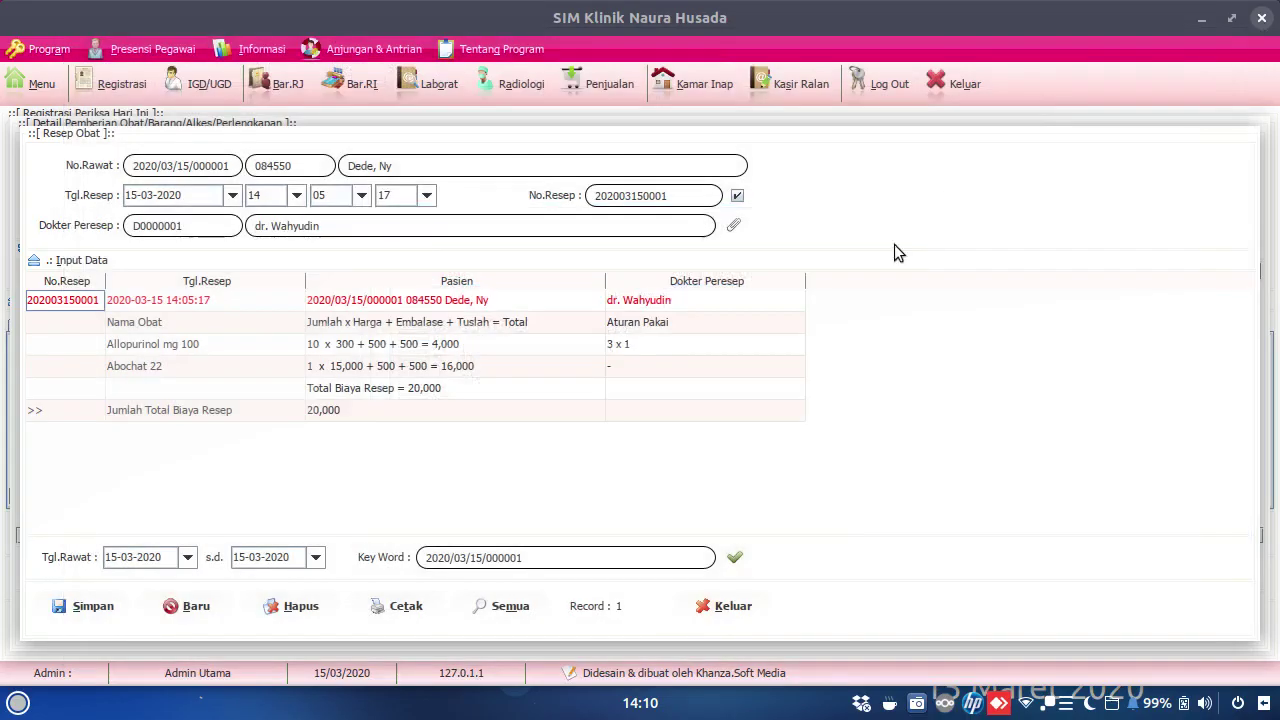
# - Leave the prescription window, check the medicine entry list once more, and close the patient's medicine detail window
pyautogui.click(727, 612)
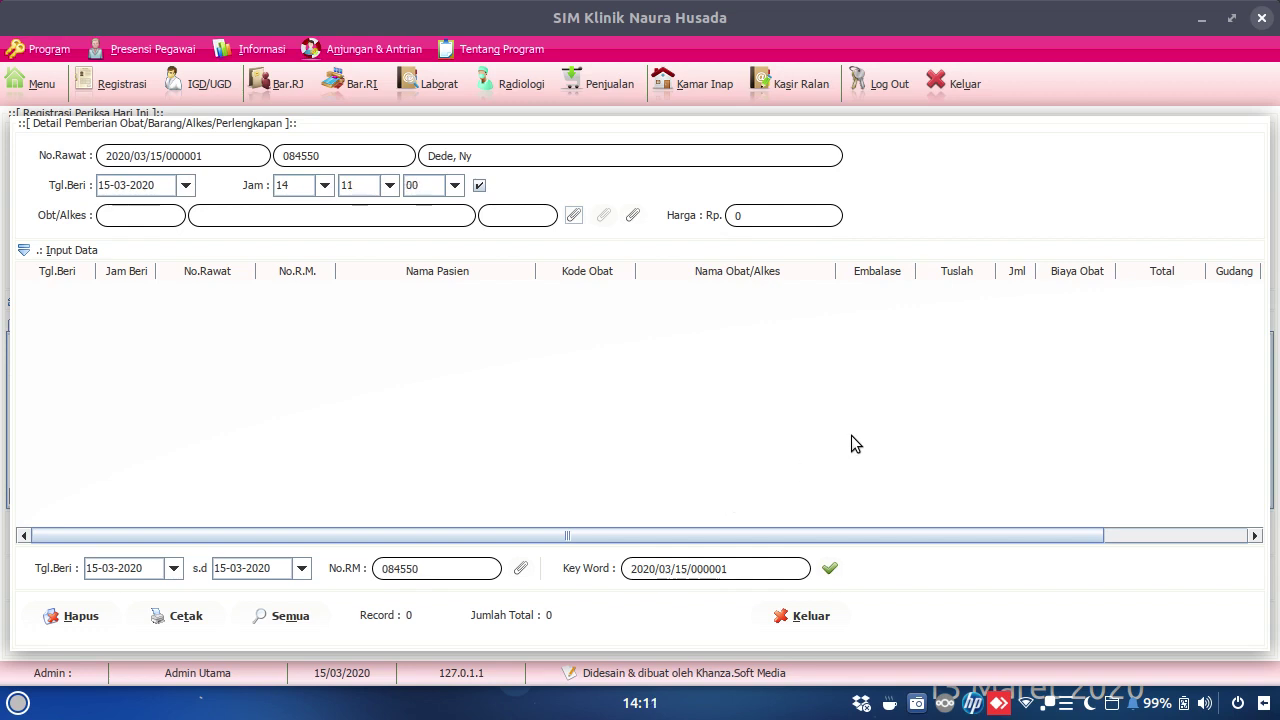
pyautogui.click(572, 219)
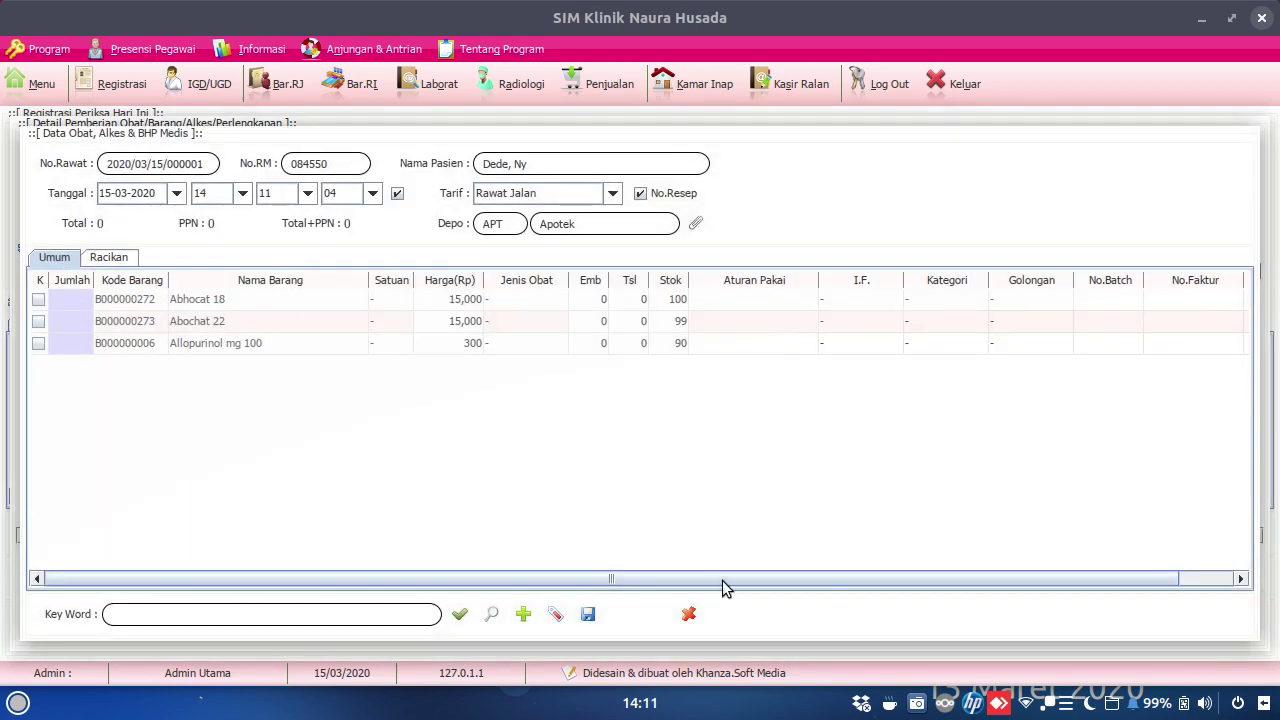
pyautogui.click(688, 613)
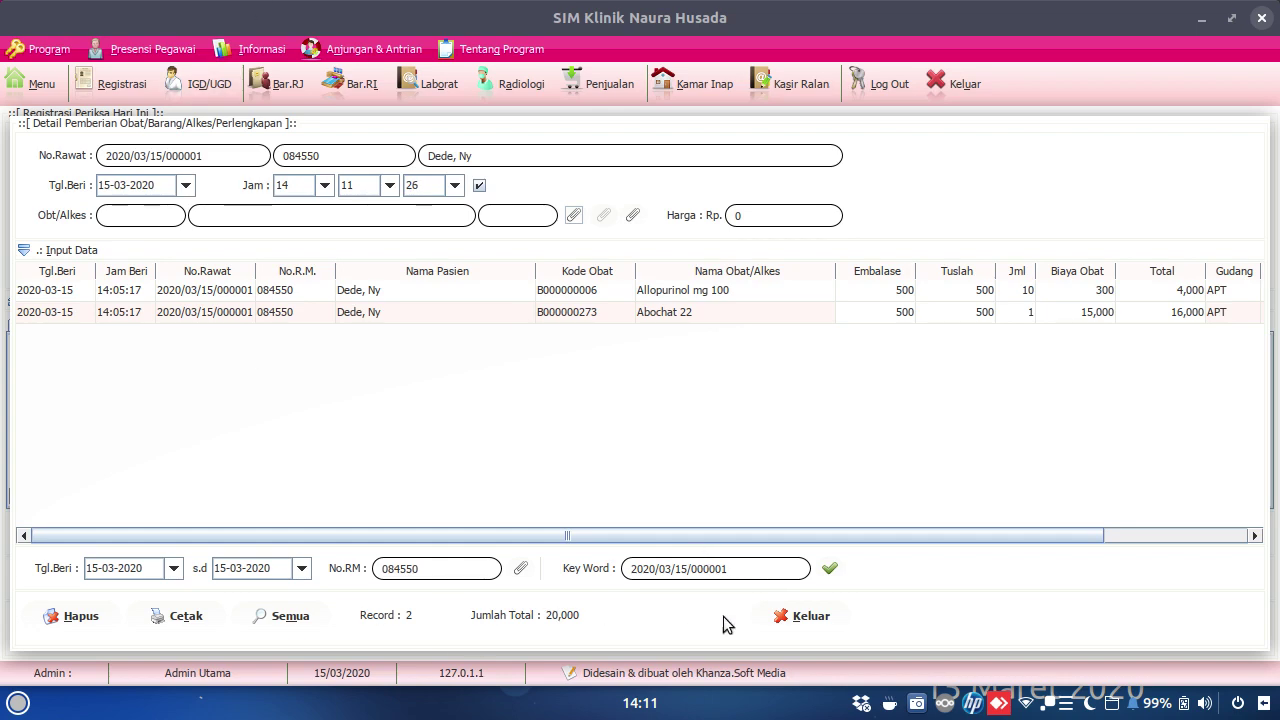
pyautogui.click(765, 618)
# - Search the main menu for "obat" and open the Obat, Alkes & BHP master data
pyautogui.click(40, 84)
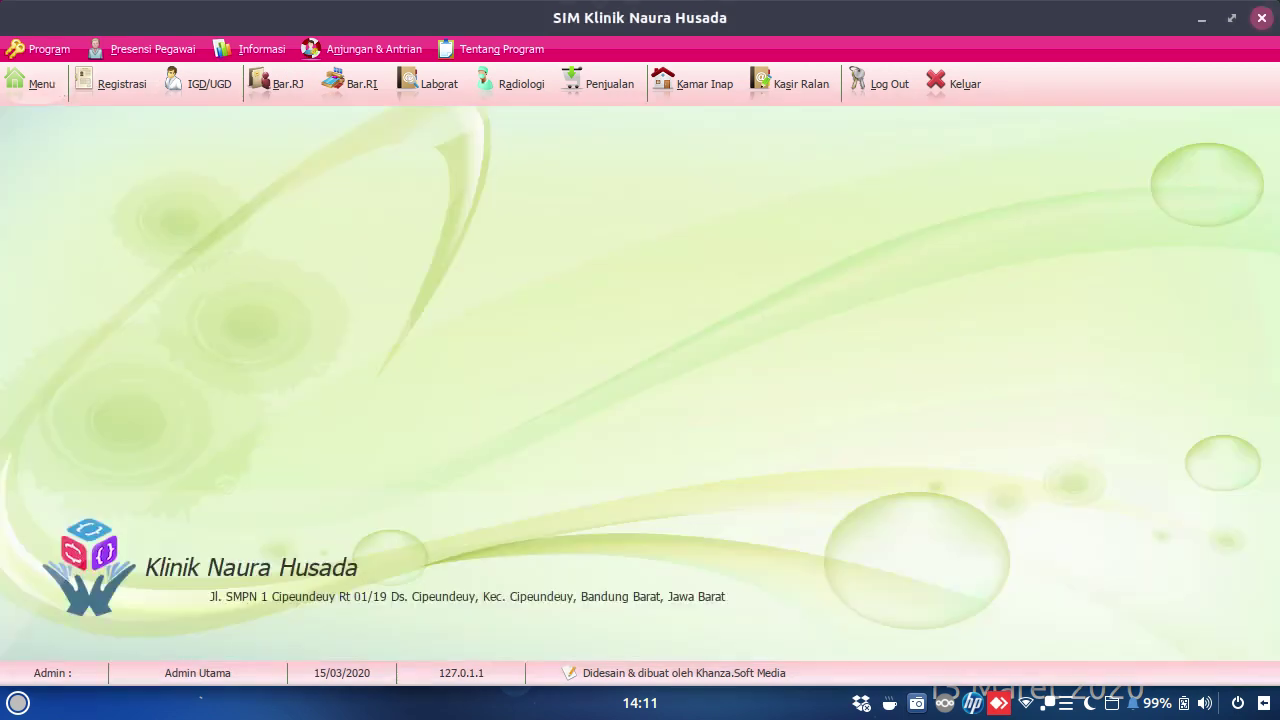
pyautogui.doubleClick(263, 148)
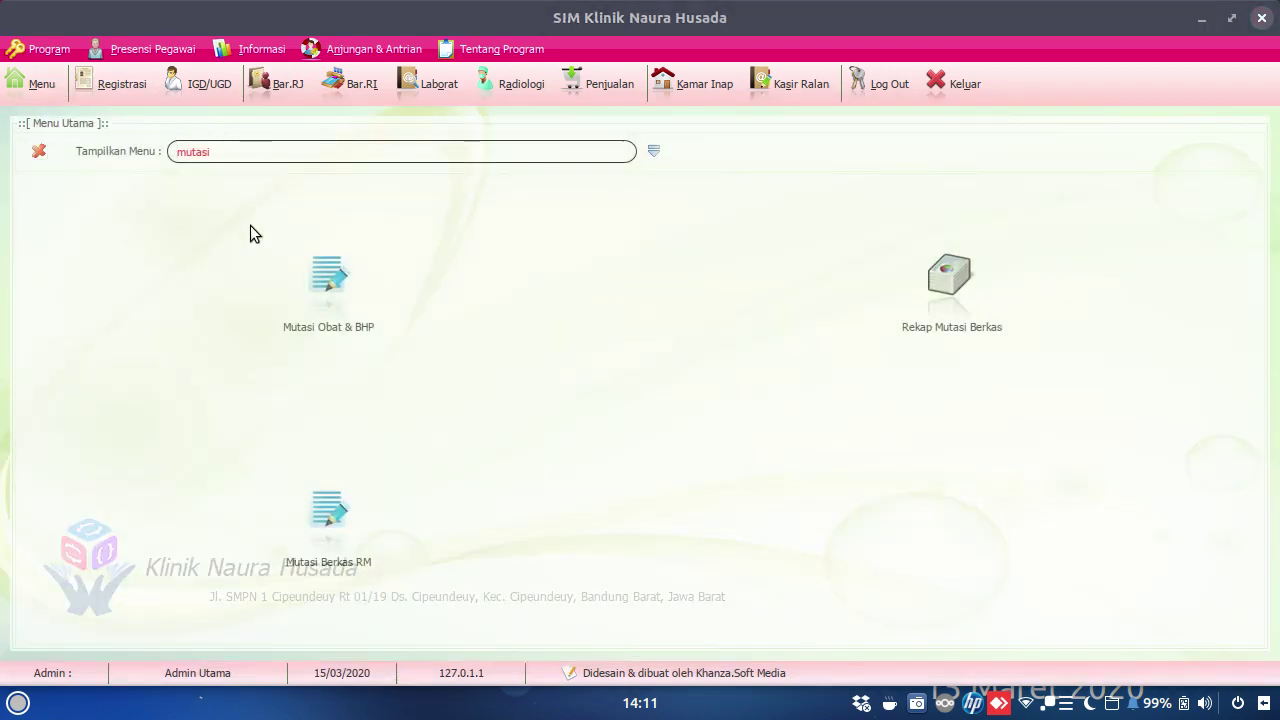
pyautogui.write('obat')
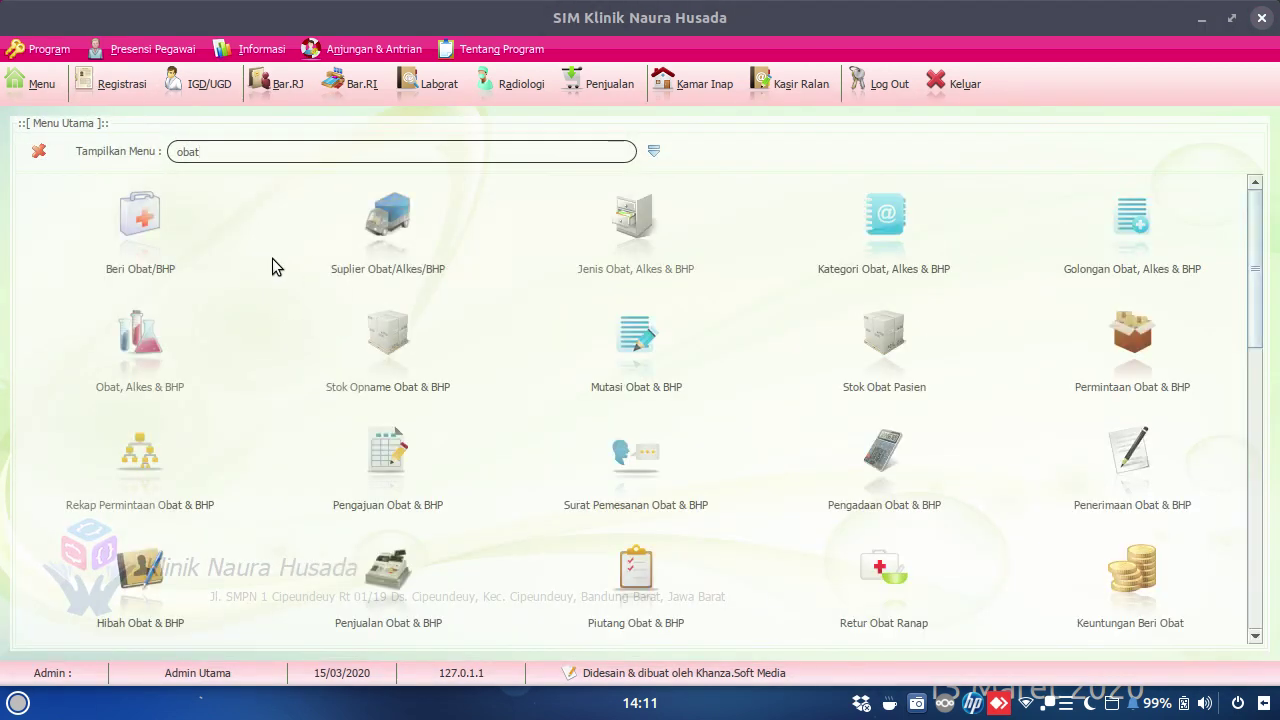
pyautogui.click(124, 350)
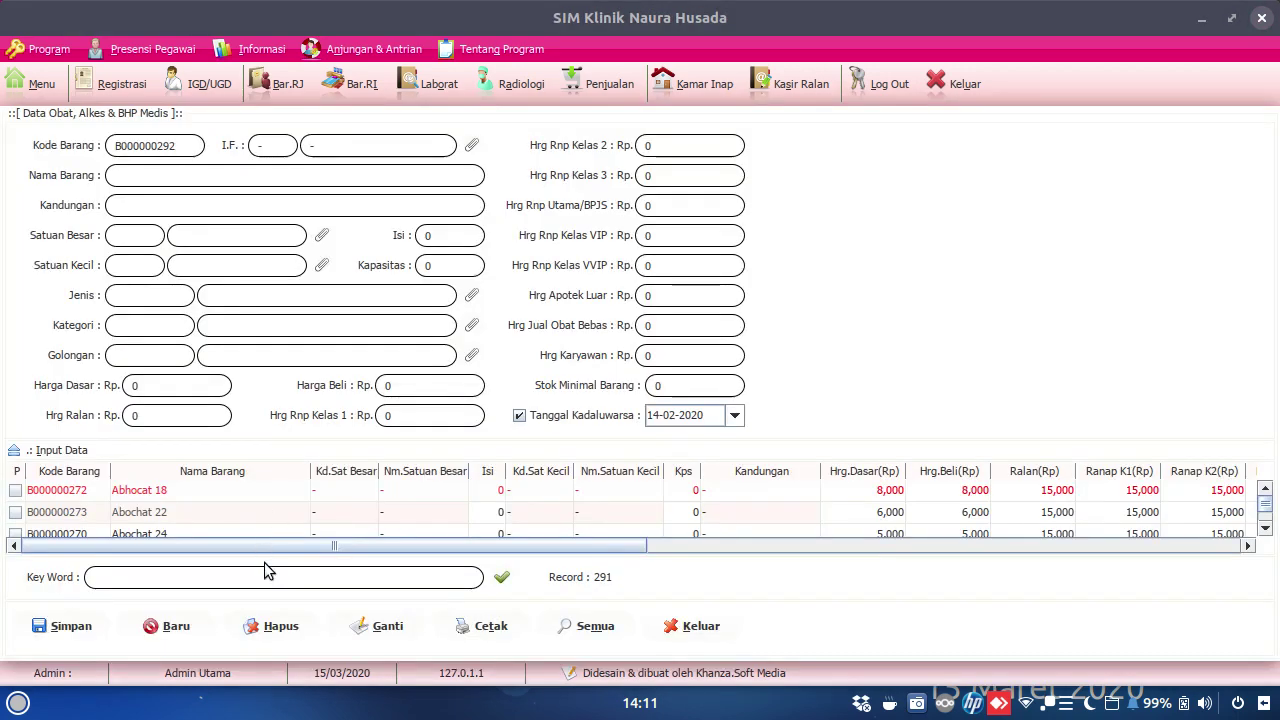
# - Search the medicine master data for "biso", and restore the full list
pyautogui.write('biso')
pyautogui.press('Return')
pyautogui.press('BackSpace')
pyautogui.press('BackSpace')
pyautogui.press('BackSpace')
pyautogui.press('BackSpace')
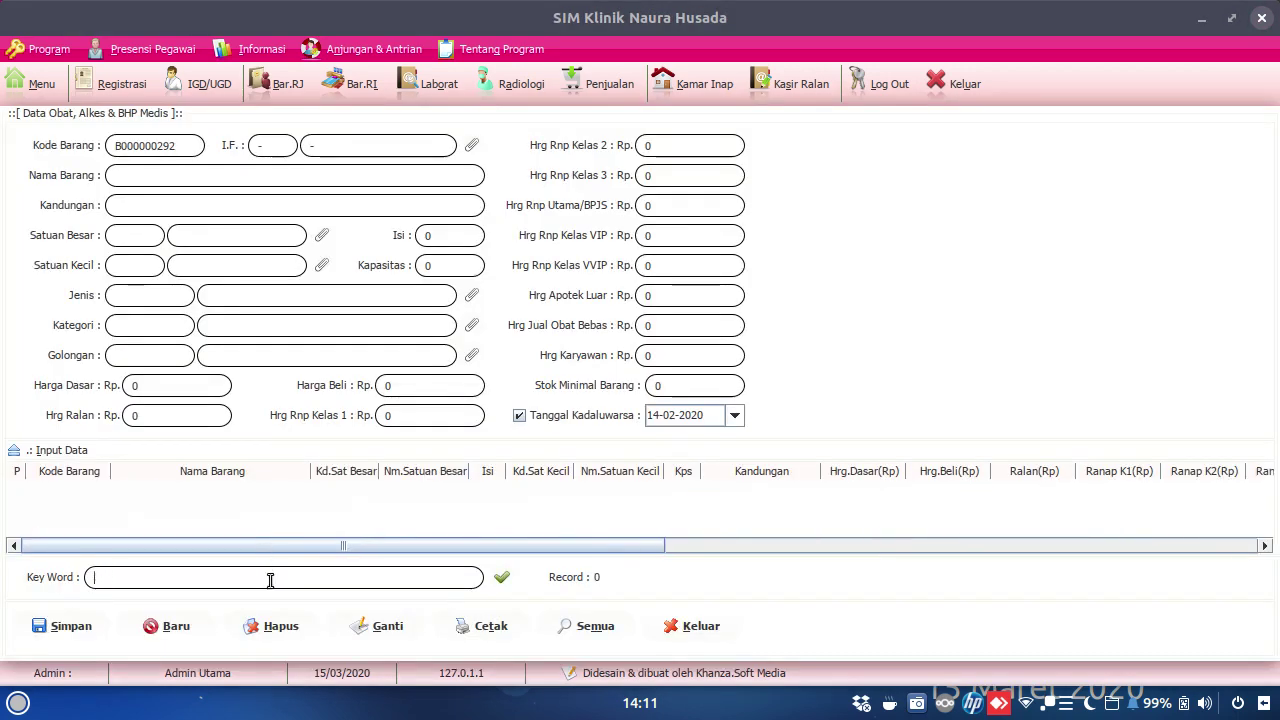
pyautogui.press('Return')
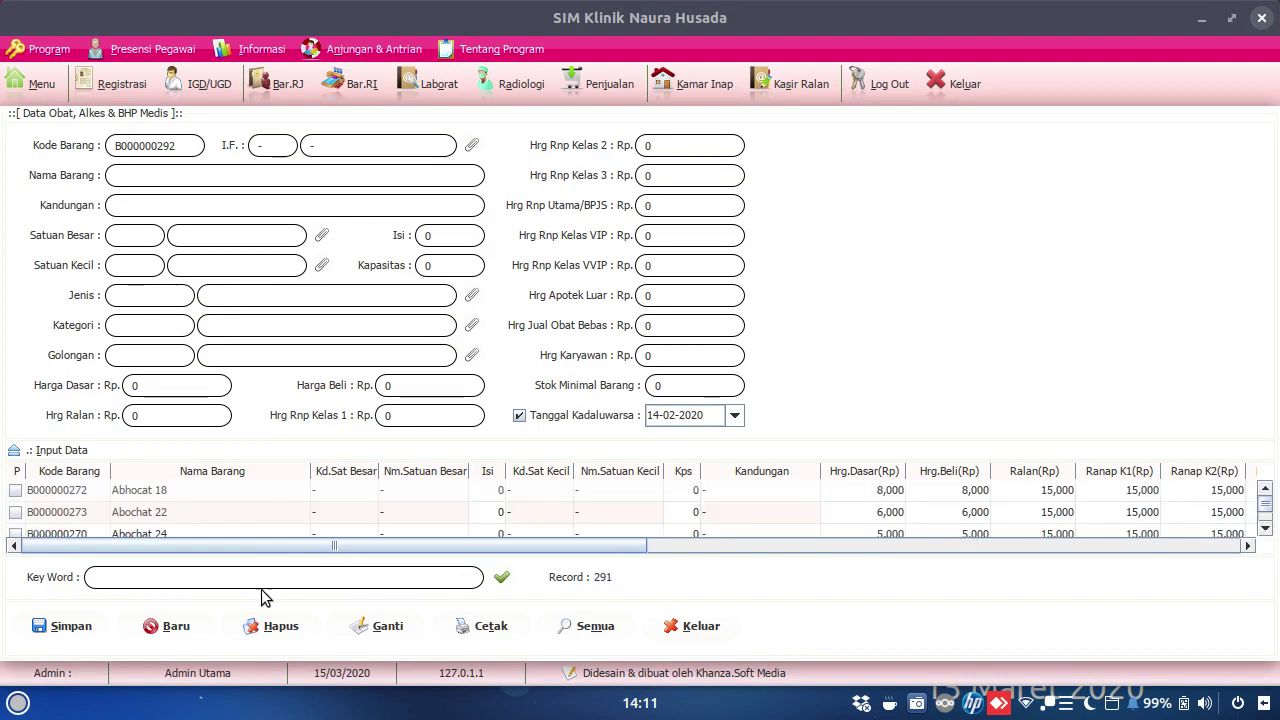
# - Search the medicine master data for "ventolin"
pyautogui.scroll(-1, 286, 522)
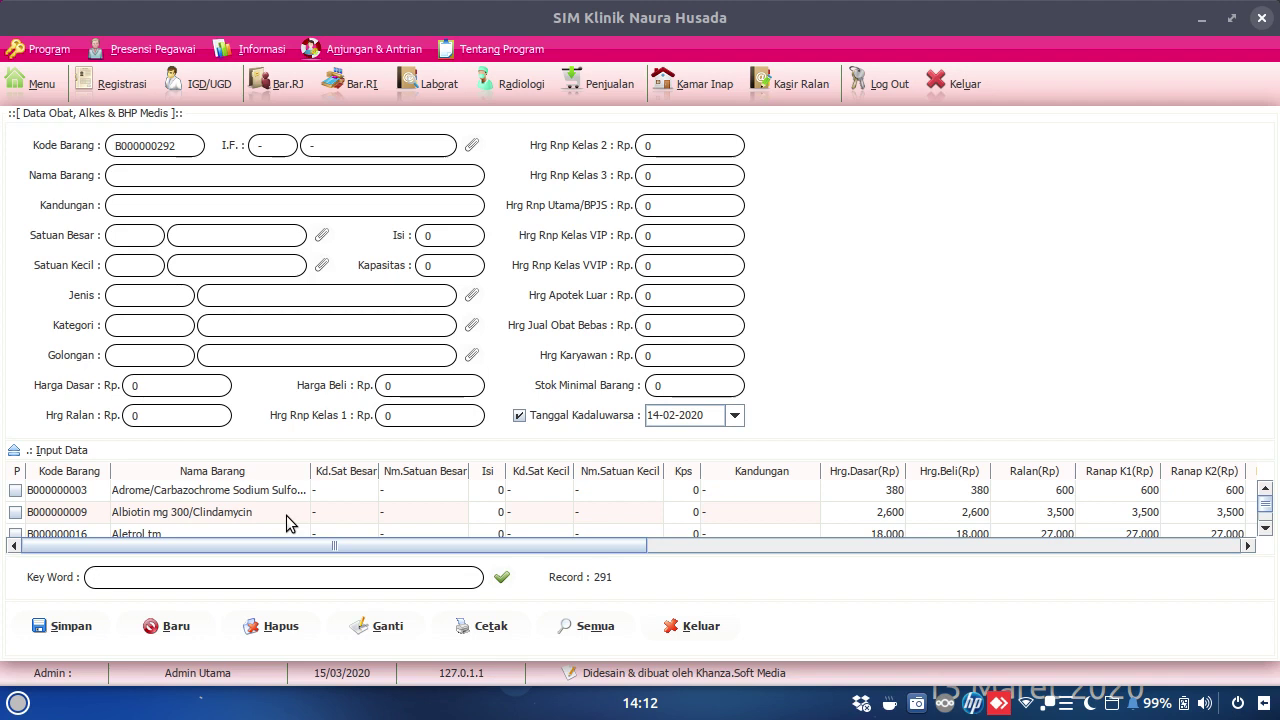
pyautogui.write('vnt')
pyautogui.press('BackSpace')
pyautogui.write('ntolin')
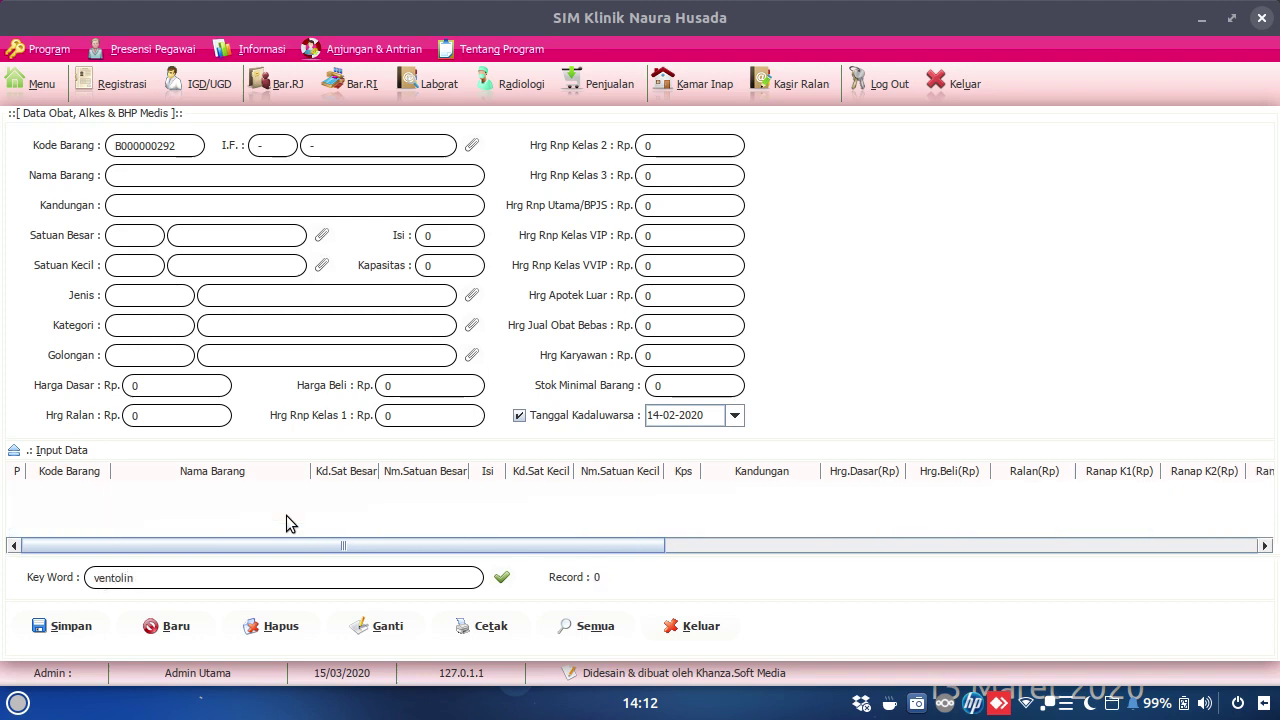
pyautogui.press('BackSpace')
pyautogui.press('BackSpace')
pyautogui.press('BackSpace')
# - Empty the Kapasitas value of the blank item form and restore the full medicine list
pyautogui.click(466, 268)
pyautogui.press('BackSpace')
pyautogui.doubleClick(191, 574)
pyautogui.press('BackSpace')
pyautogui.press('Return')
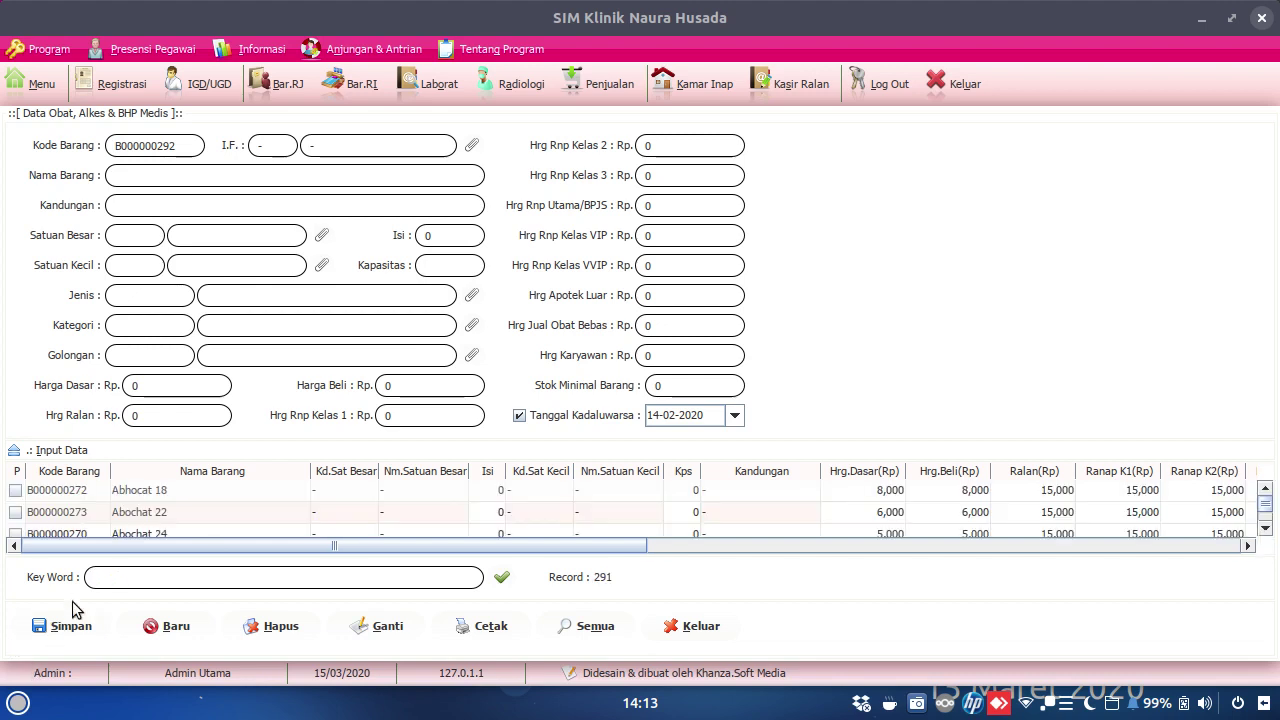
# - Load the Aletrol tm record into the item form and go to its Kapasitas value
pyautogui.scroll(-4, 157, 525)
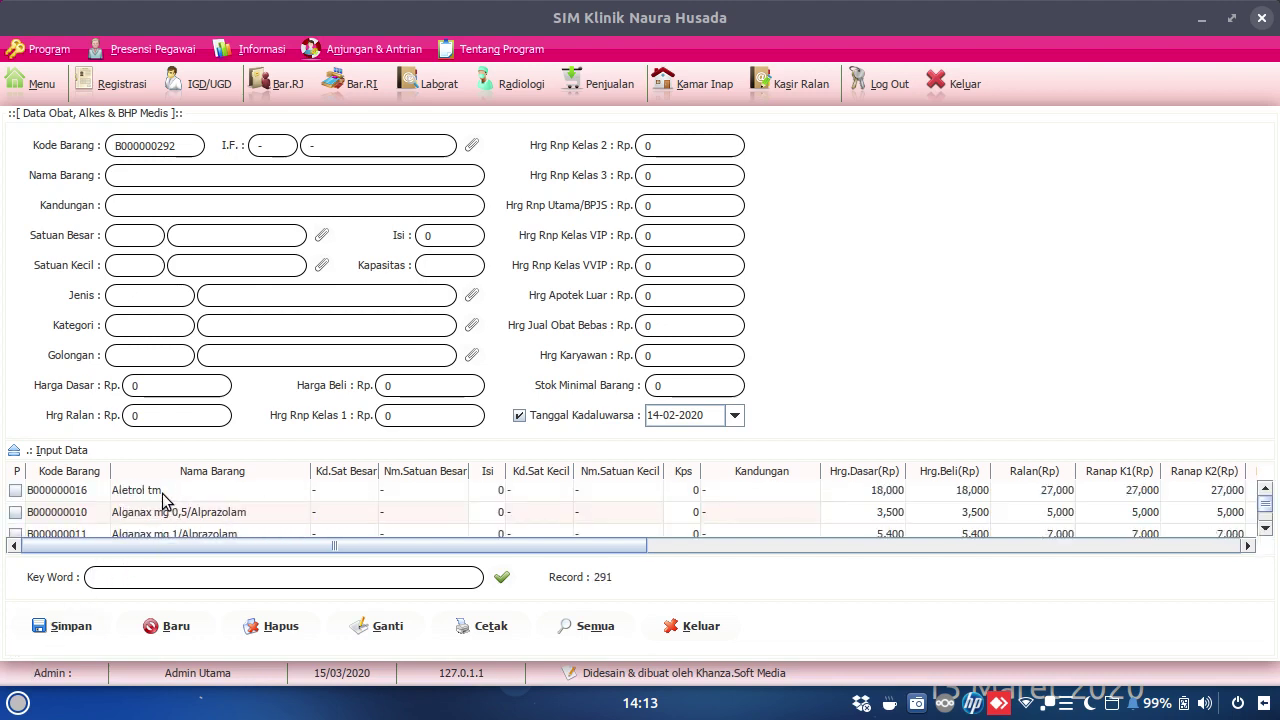
pyautogui.click(165, 490)
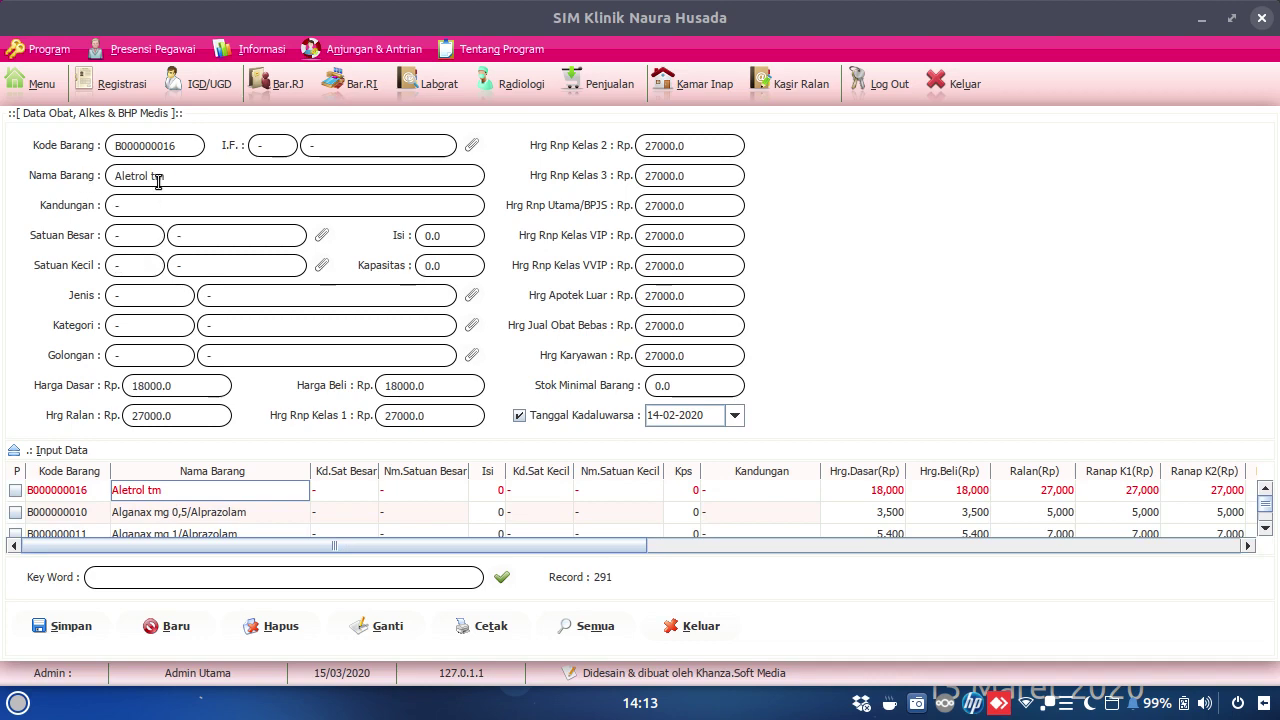
pyautogui.click(458, 267)
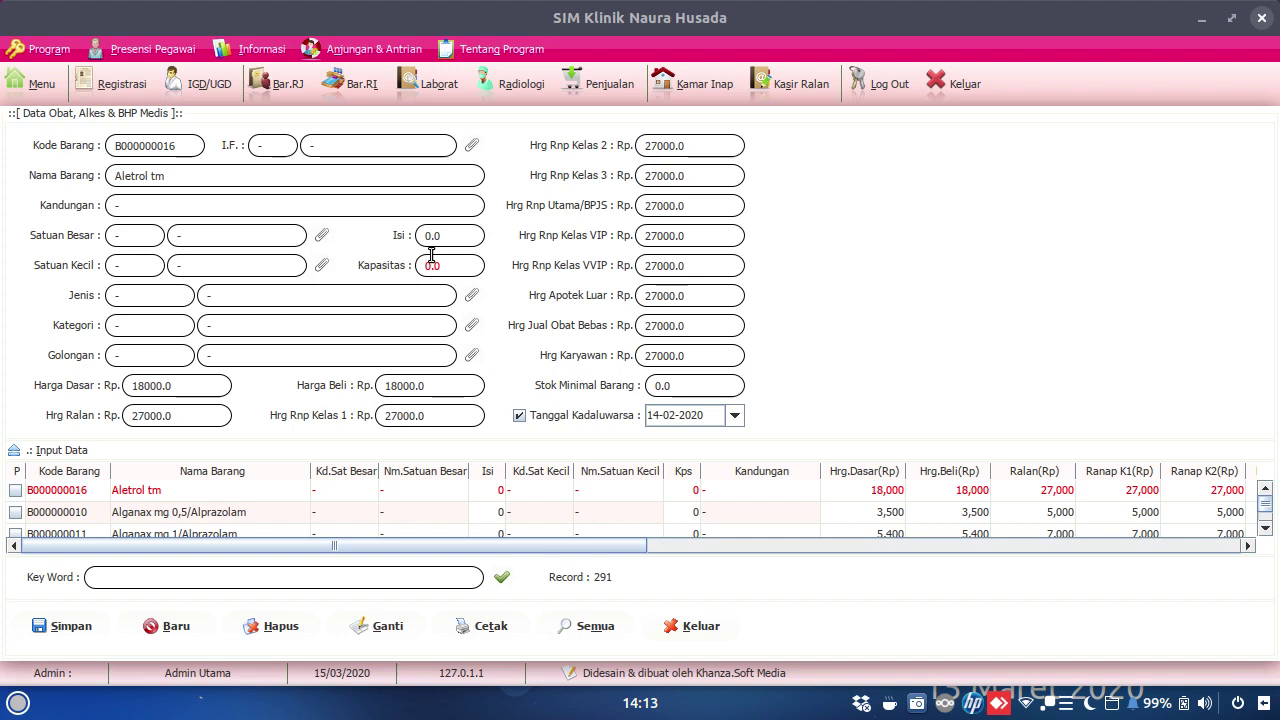
# - Return to today's registrations and open the medicine selection list for the registered patient's visit
pyautogui.click(125, 92)
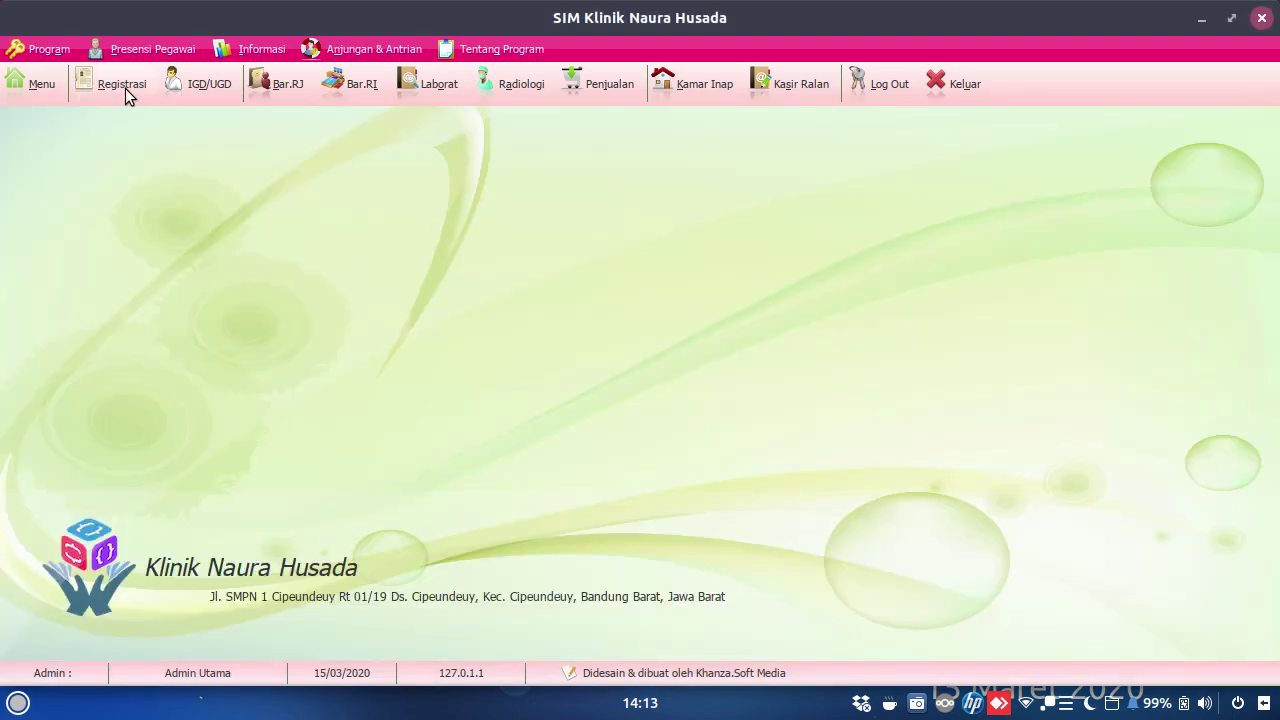
pyautogui.click(349, 364)
pyautogui.rightClick(351, 370)
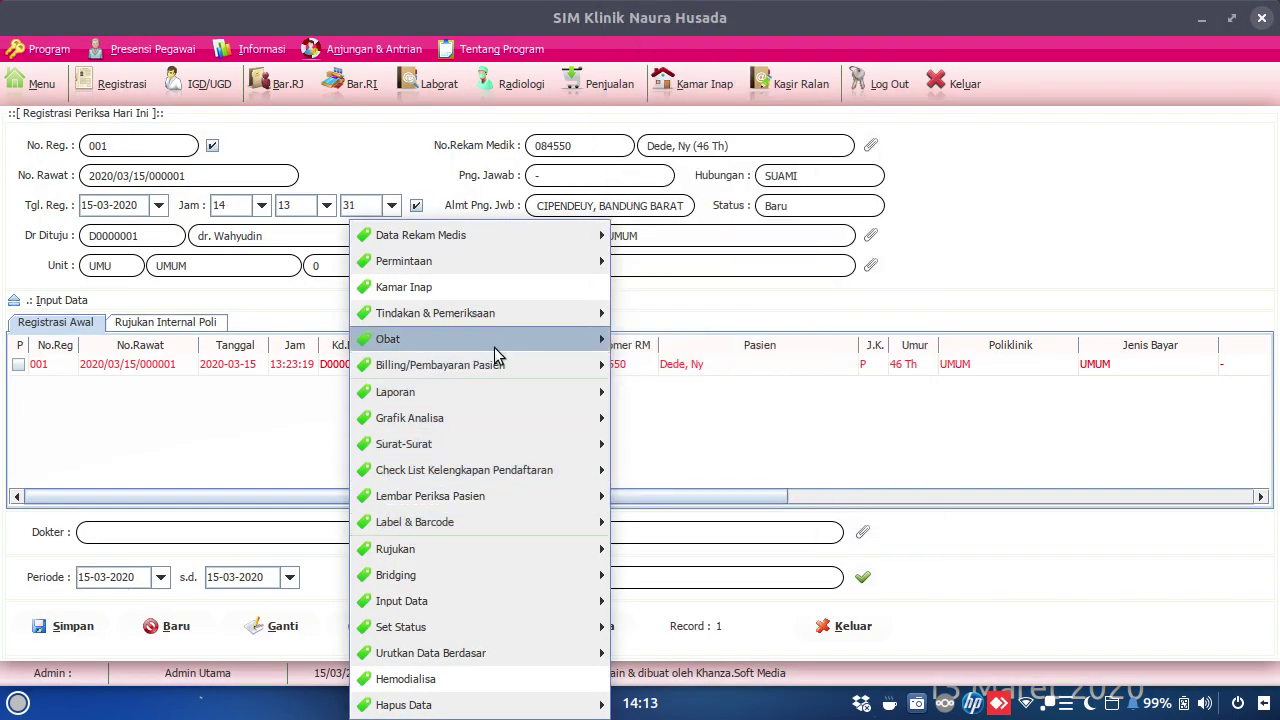
pyautogui.moveTo(497, 352)
pyautogui.click(657, 339)
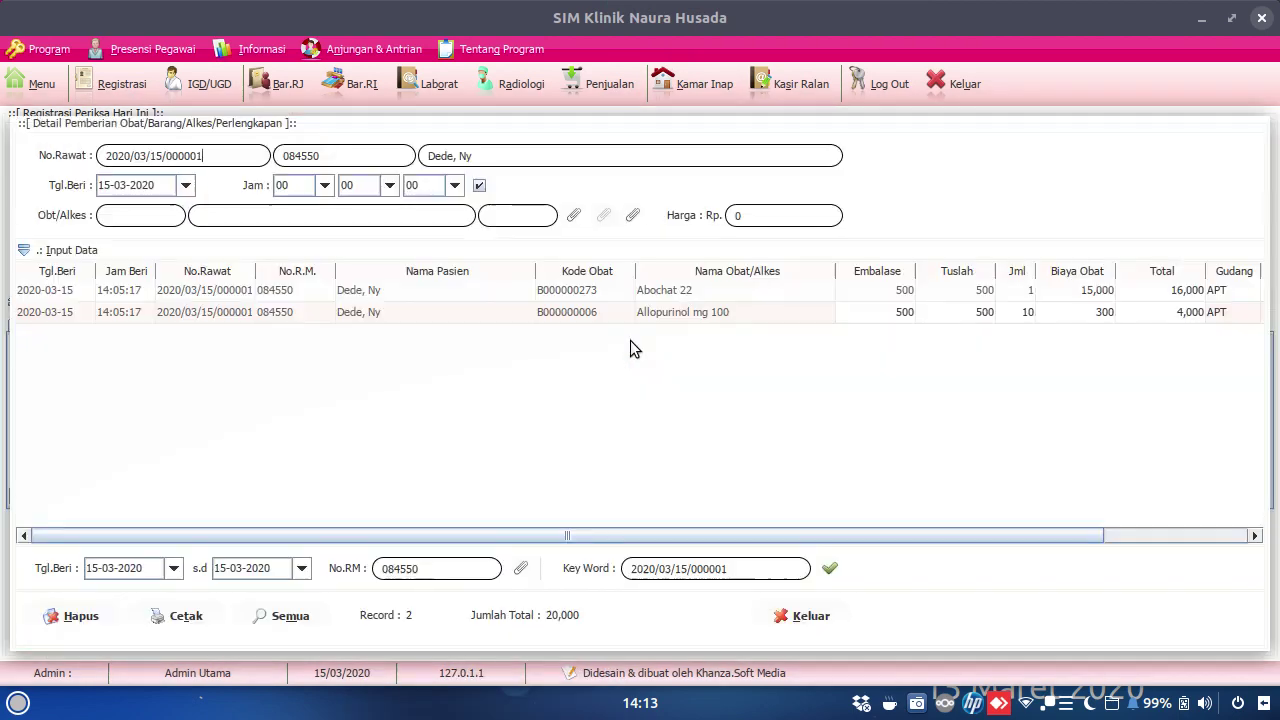
pyautogui.click(575, 214)
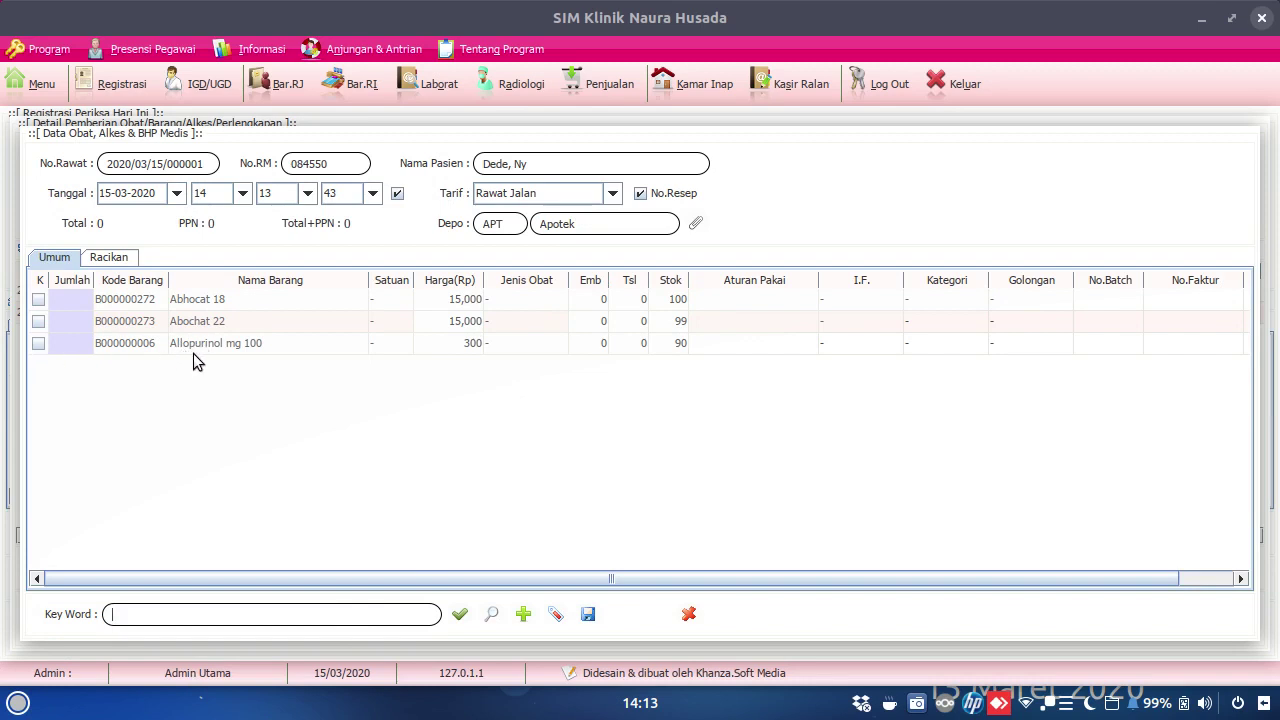
# - Try to enter a quantity above the available stock for Allopurinol mg 100, and close the medicine windows
pyautogui.click(39, 344)
pyautogui.doubleClick(67, 343)
pyautogui.write('1')
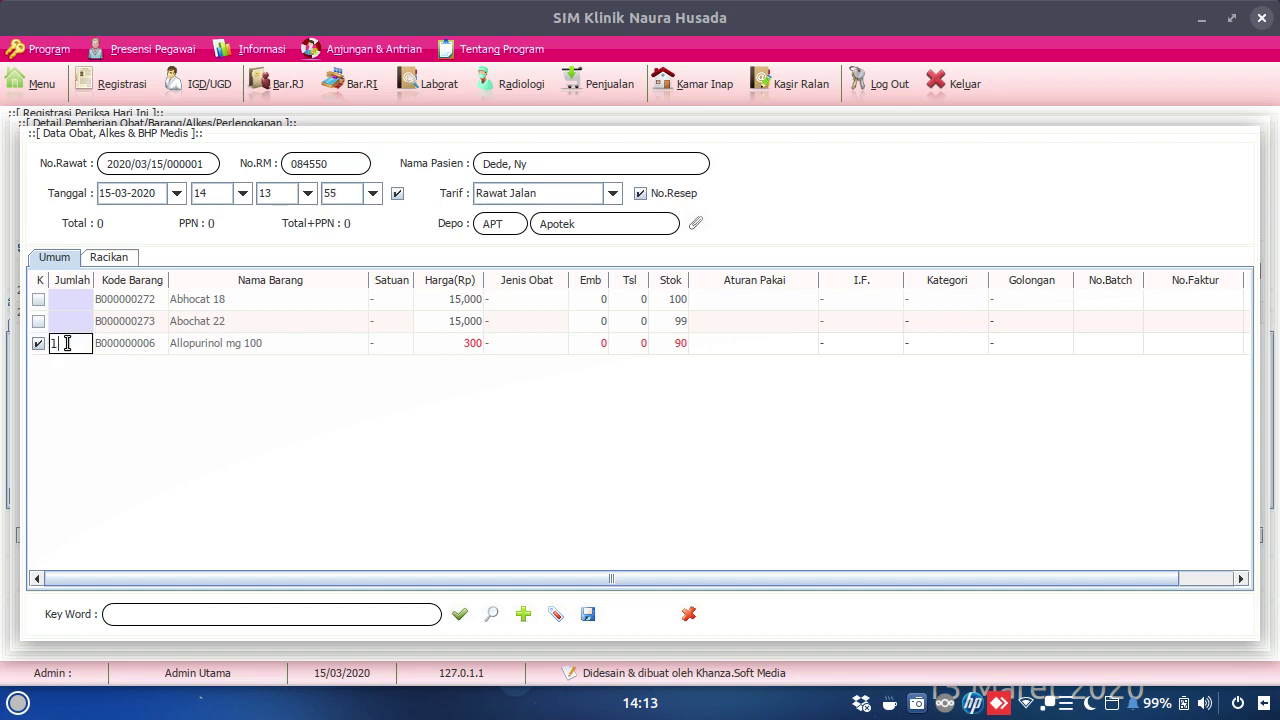
pyautogui.press('Return')
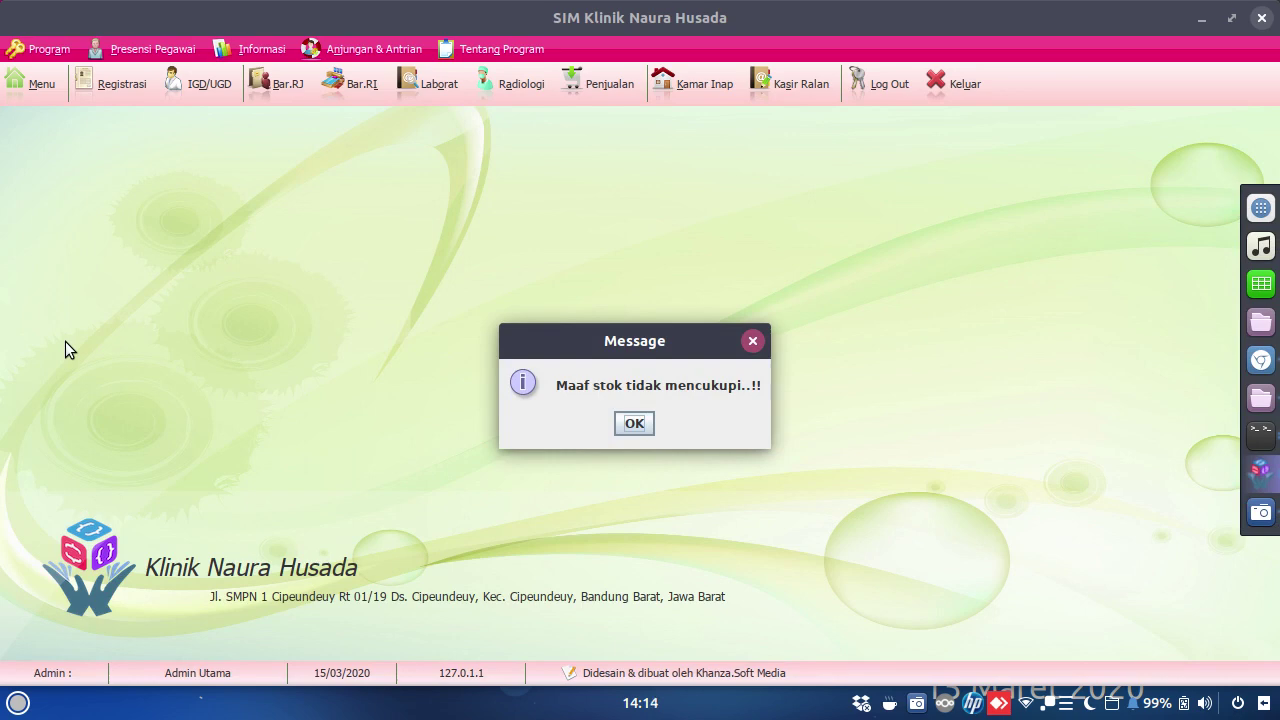
pyautogui.click(634, 423)
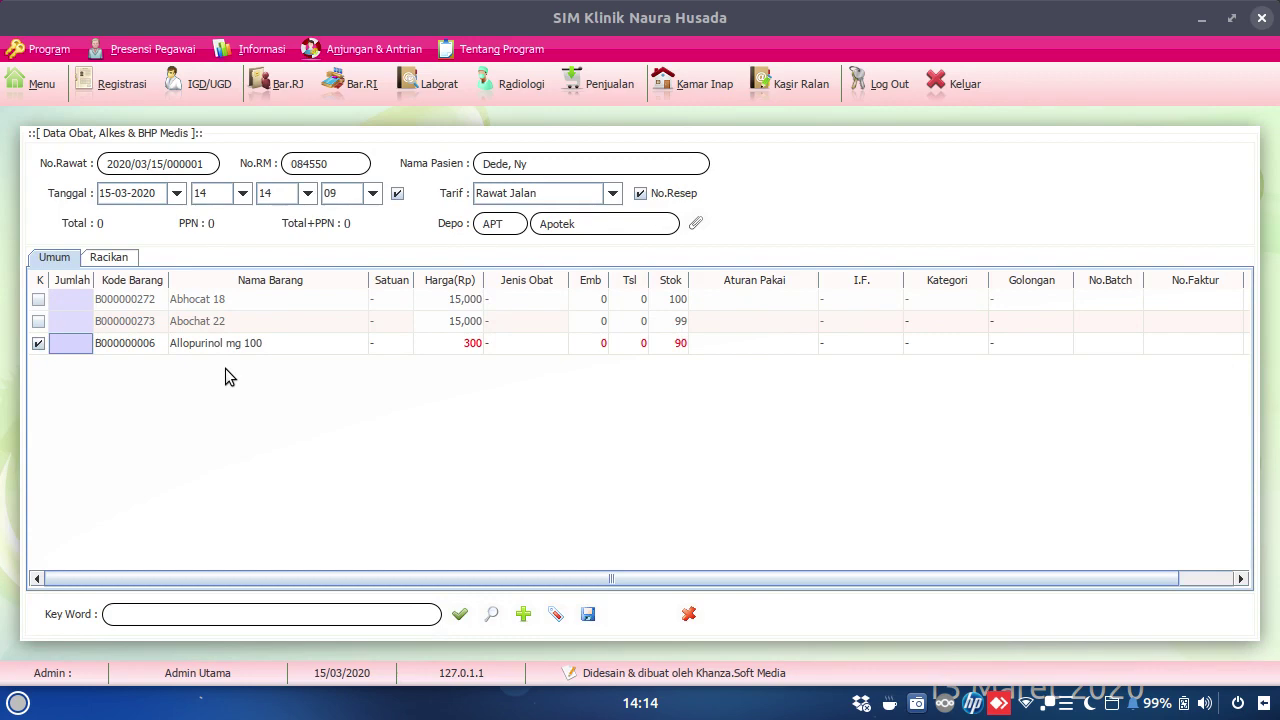
pyautogui.click(691, 613)
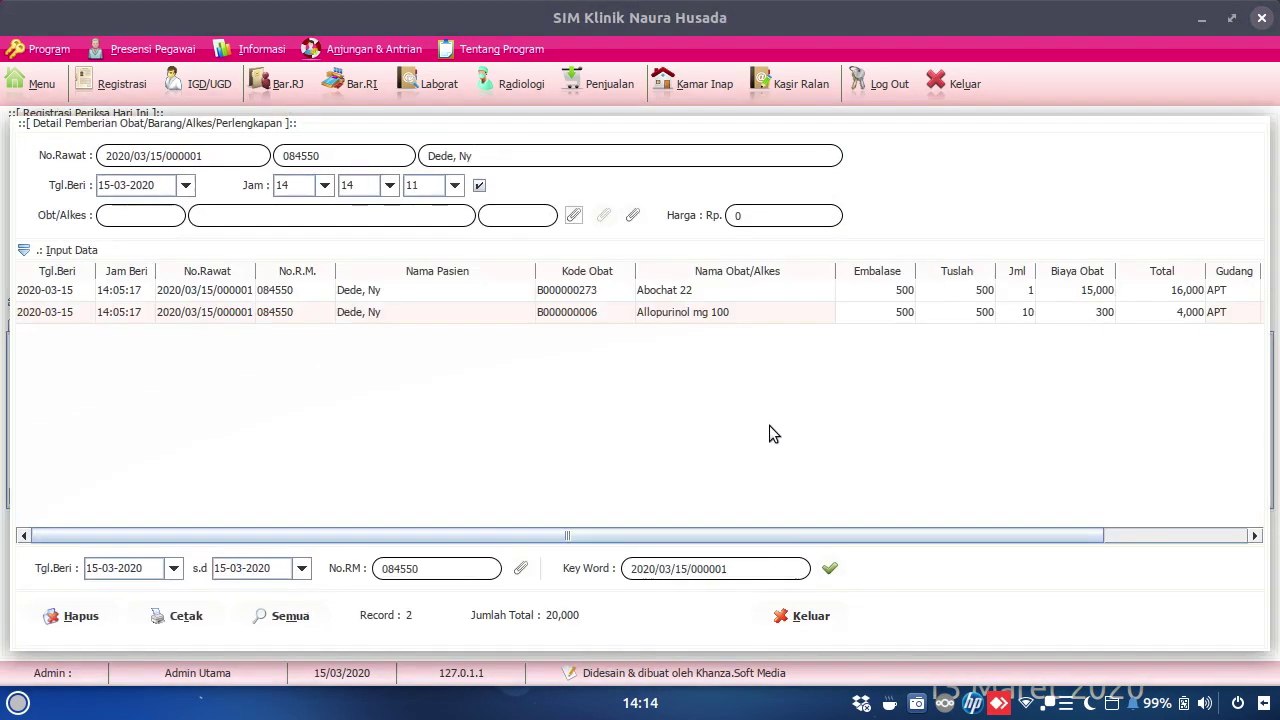
pyautogui.click(799, 630)
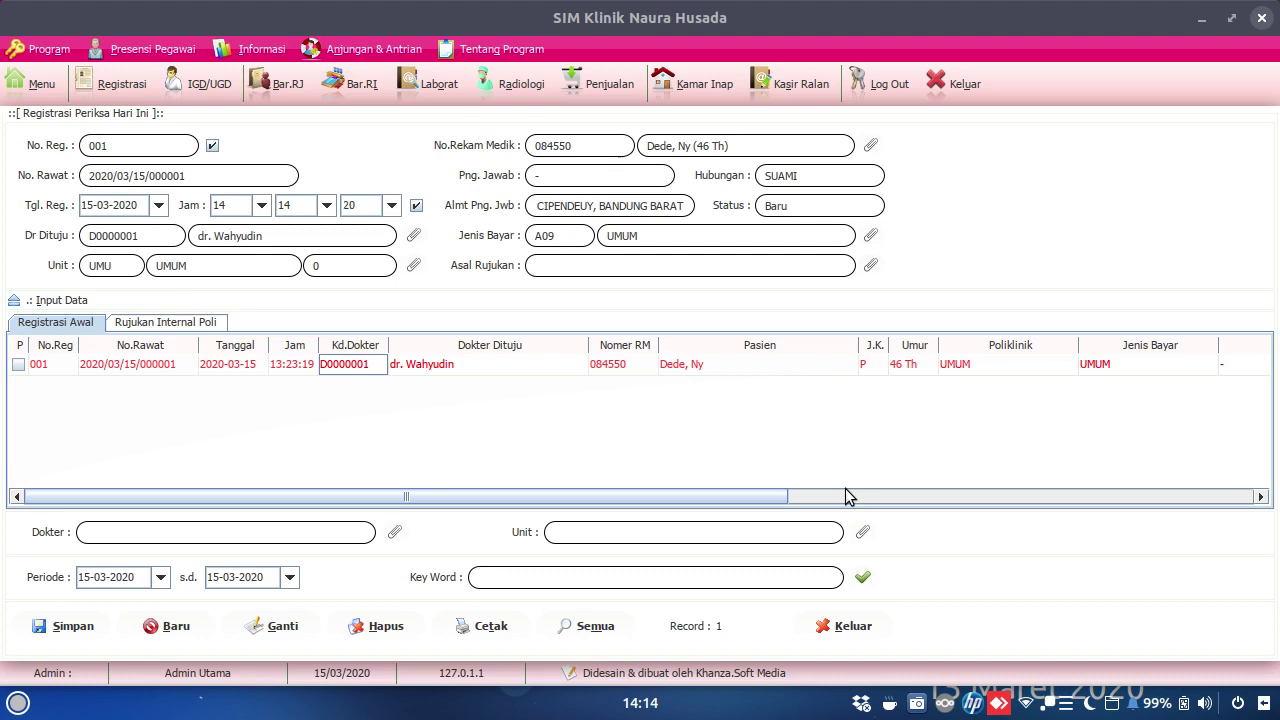
# - Open the patient's outpatient treatment form, search the doctor's treatment list for "pemeriksaan", and clear the search
pyautogui.click(127, 366)
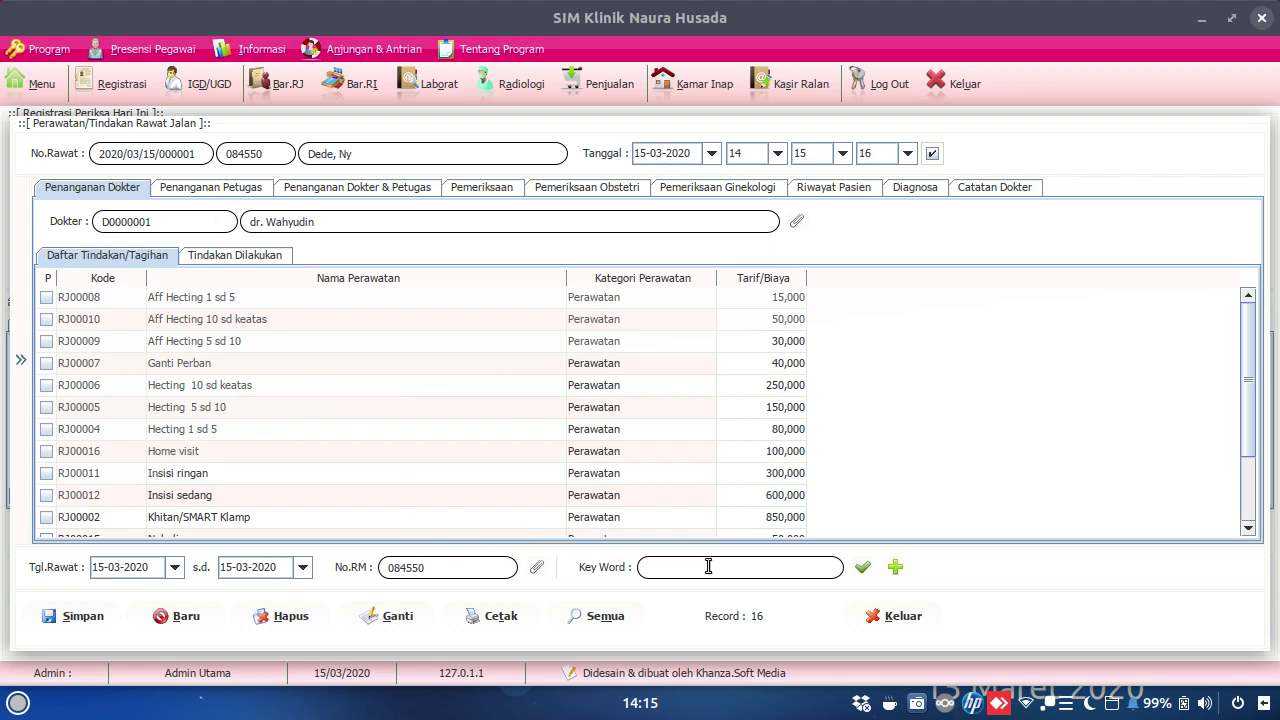
pyautogui.write('pemeriksaan')
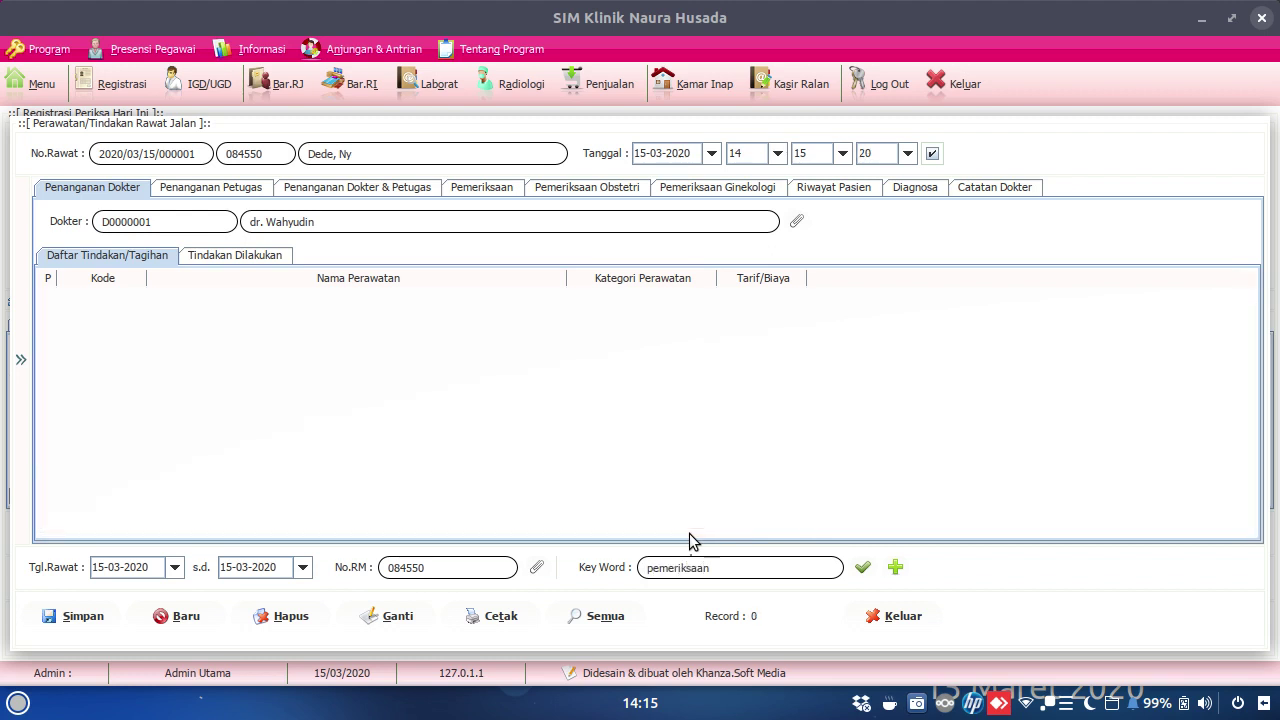
pyautogui.press('BackSpace')
pyautogui.press('BackSpace')
pyautogui.press('BackSpace')
pyautogui.press('BackSpace')
pyautogui.press('BackSpace')
pyautogui.press('BackSpace')
pyautogui.press('BackSpace')
pyautogui.press('BackSpace')
pyautogui.press('BackSpace')
pyautogui.press('BackSpace')
pyautogui.press('BackSpace')
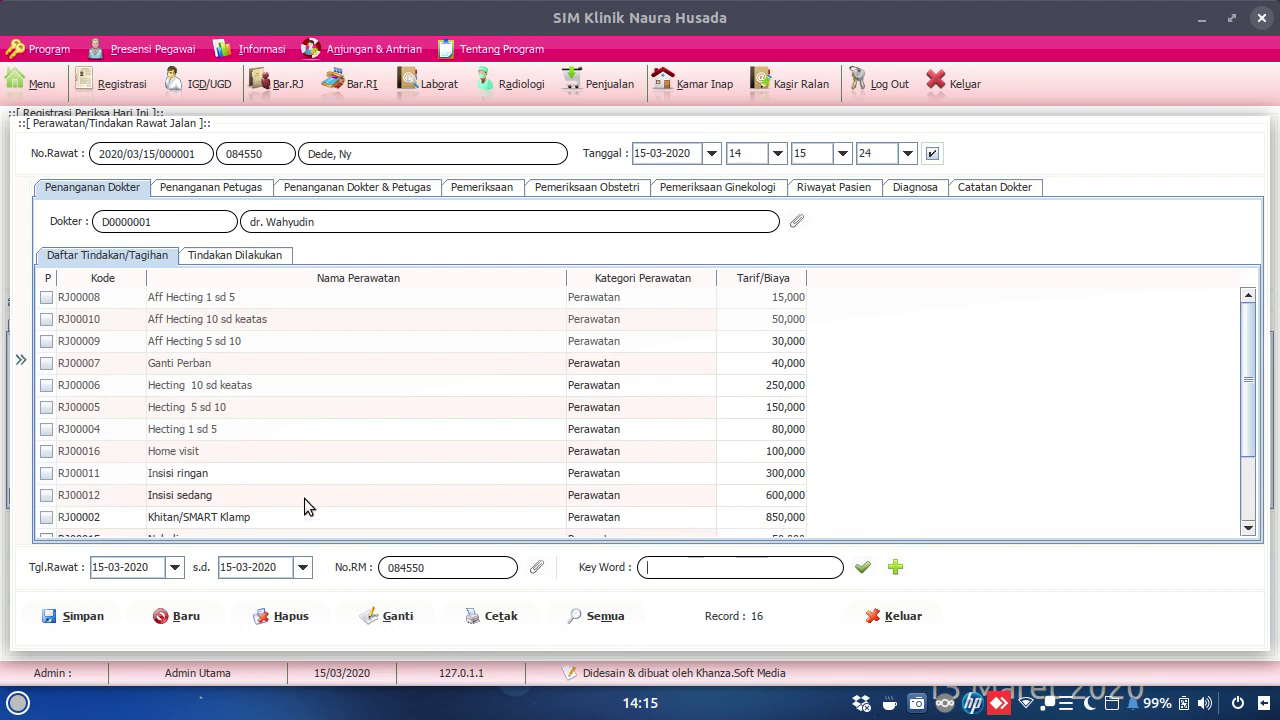
# - Search the doctor's treatment list for "pelayanan", save Pelayanan pasien rawat jalan for the visit, and display the performed treatments
pyautogui.scroll(-3, 306, 500)
pyautogui.scroll(2, 481, 477)
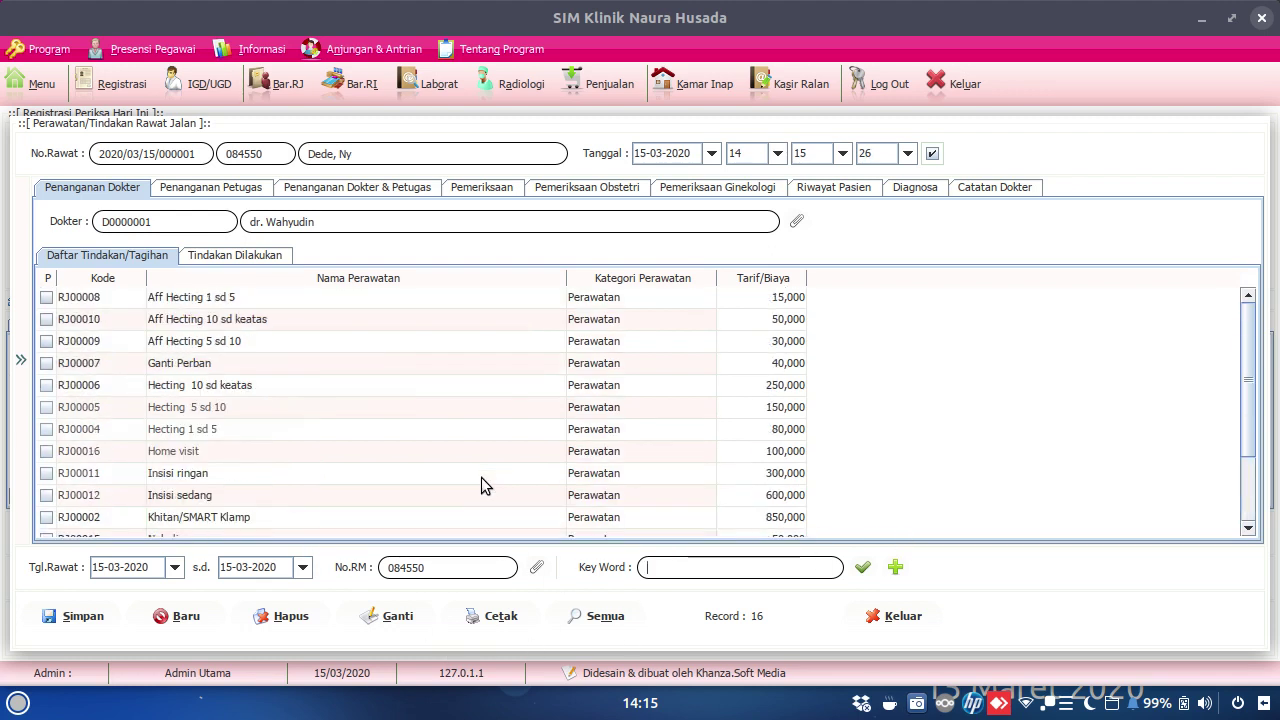
pyautogui.scroll(-2, 511, 404)
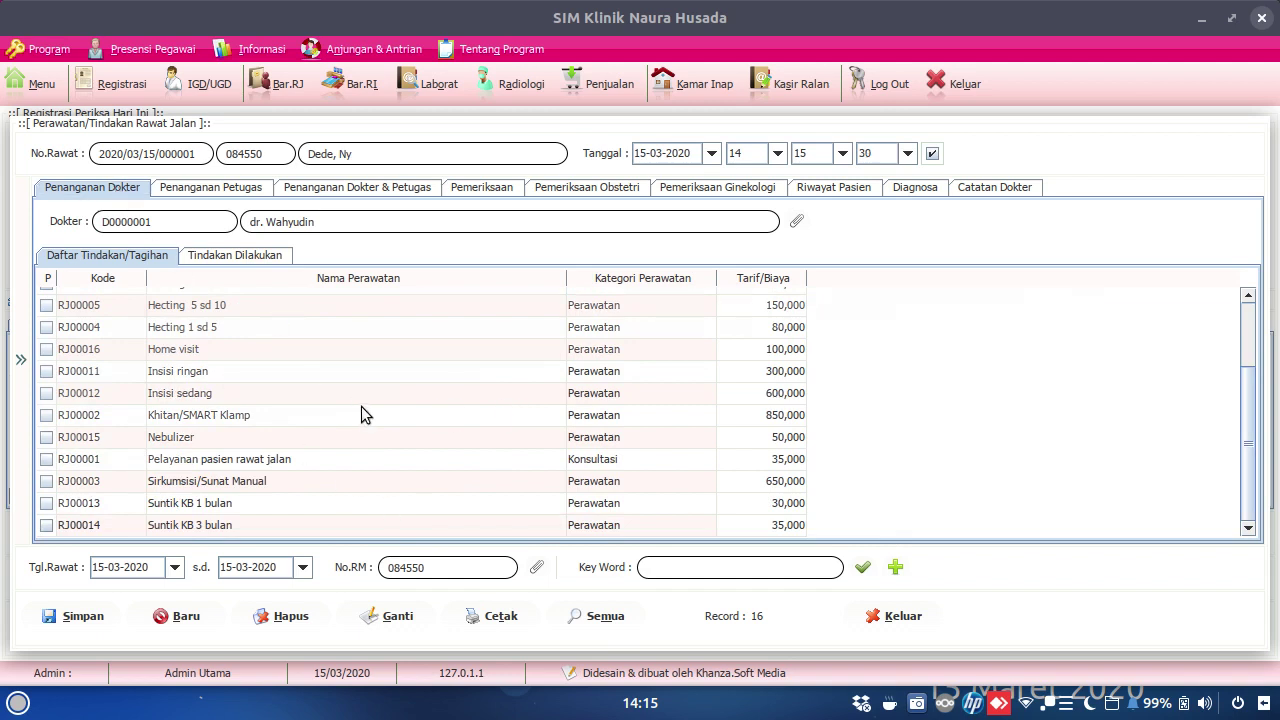
pyautogui.click(295, 466)
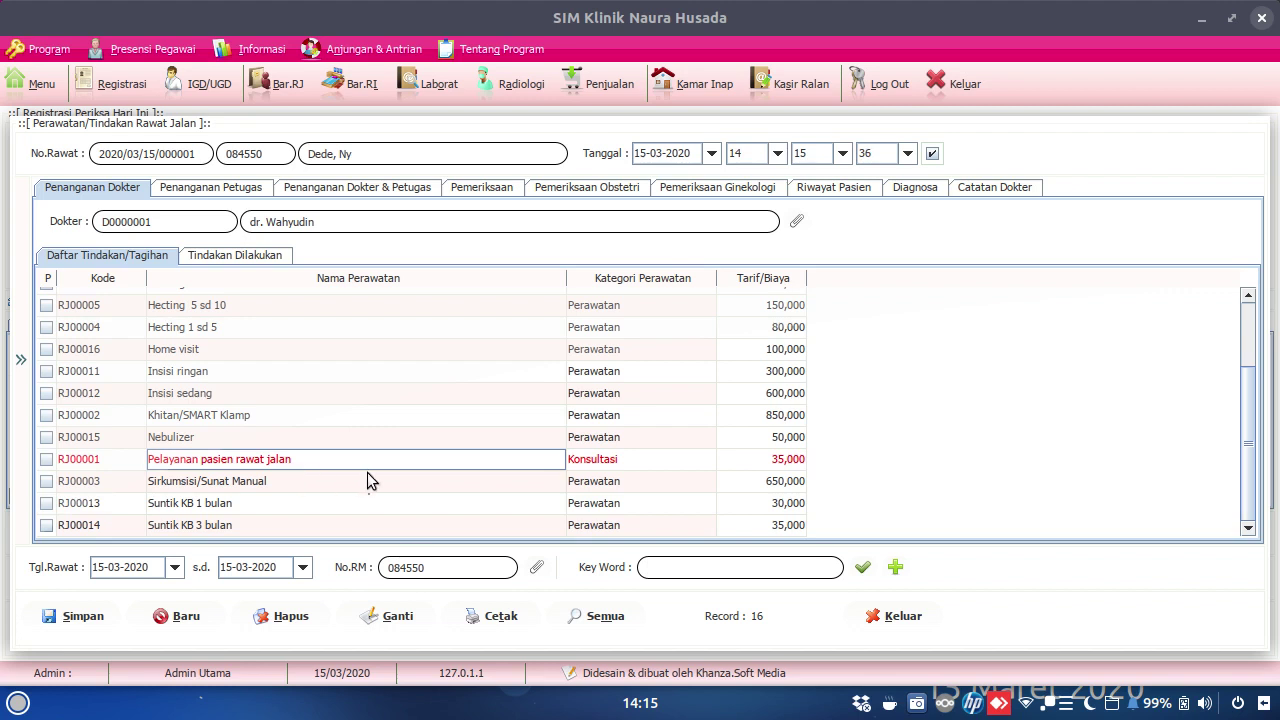
pyautogui.click(660, 568)
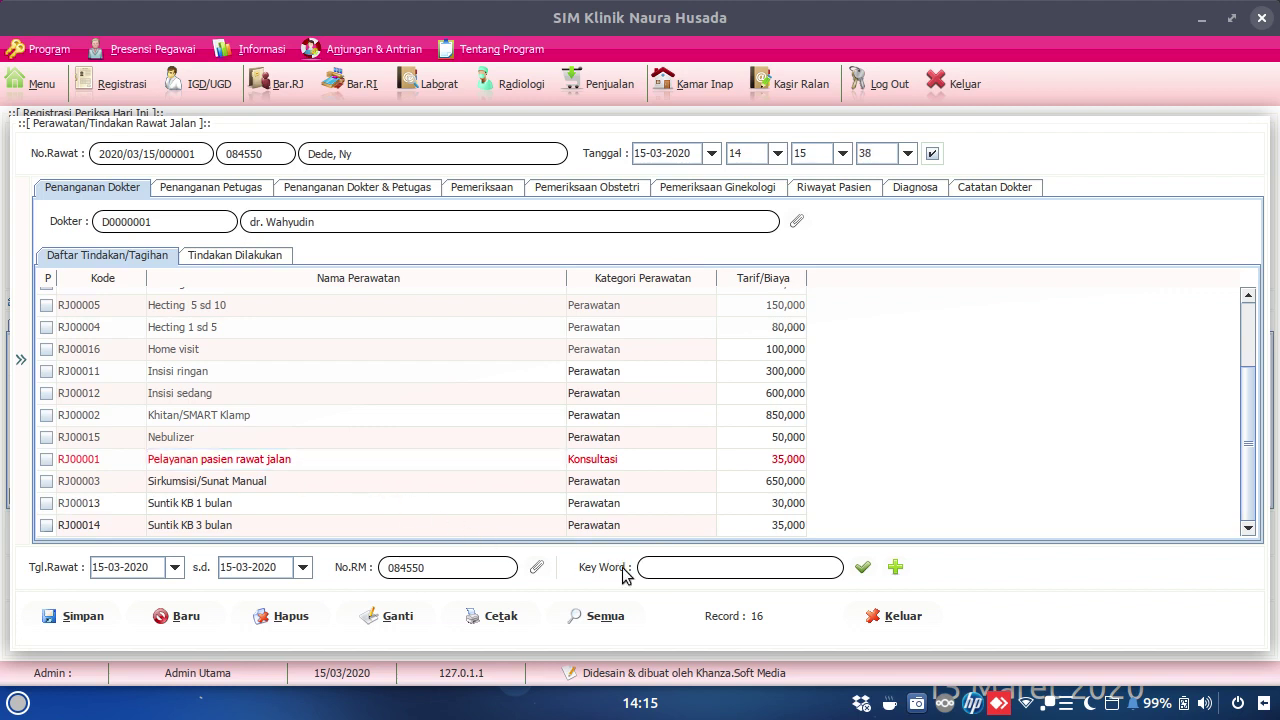
pyautogui.write('pelayanan')
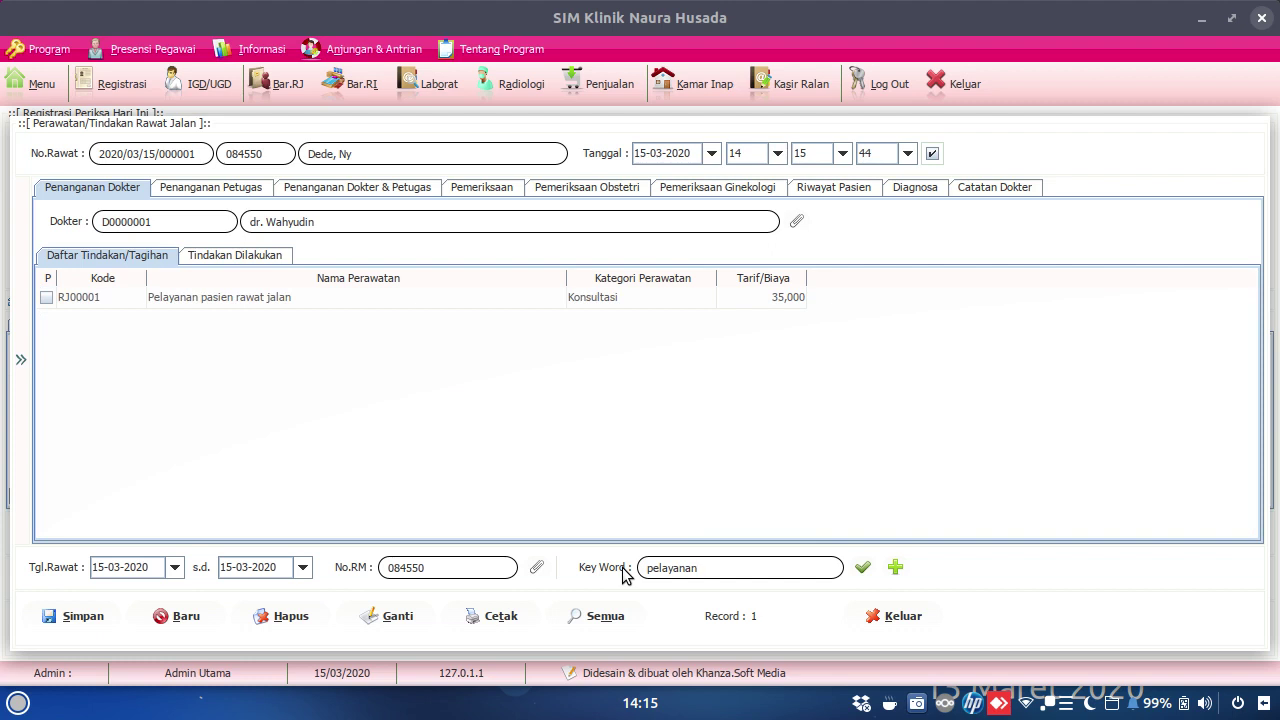
pyautogui.click(46, 298)
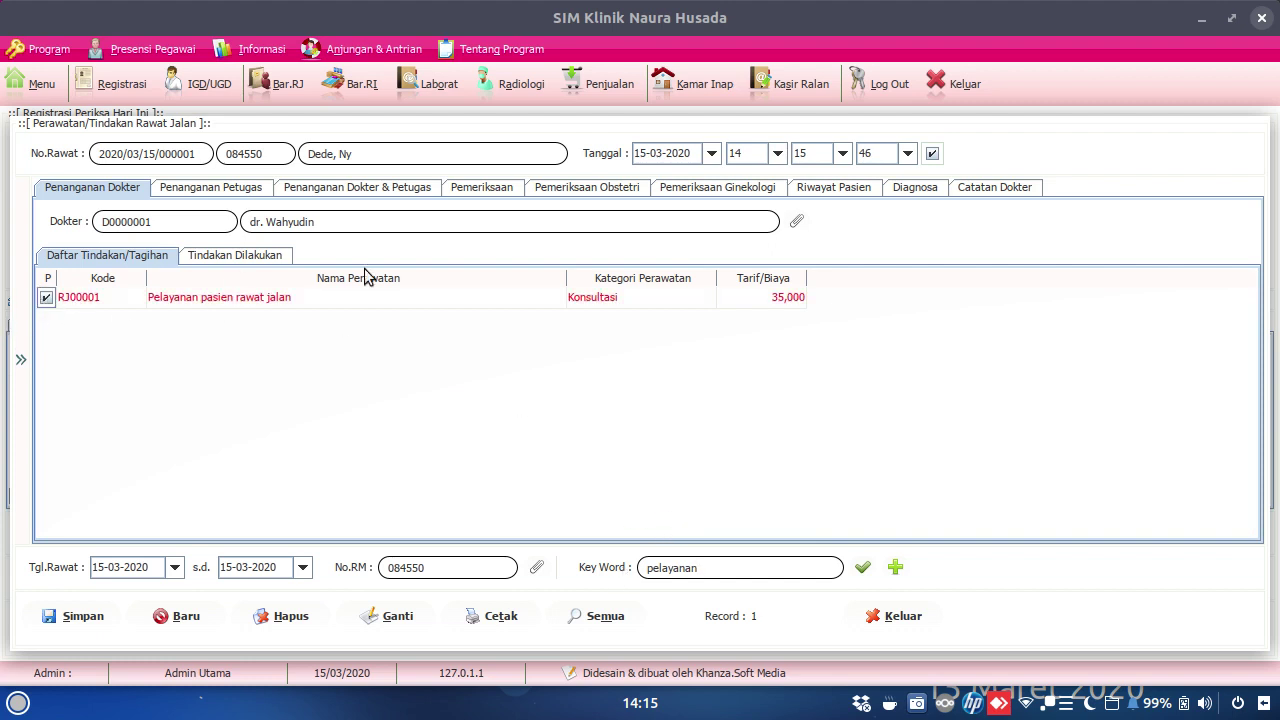
pyautogui.click(87, 618)
pyautogui.click(250, 255)
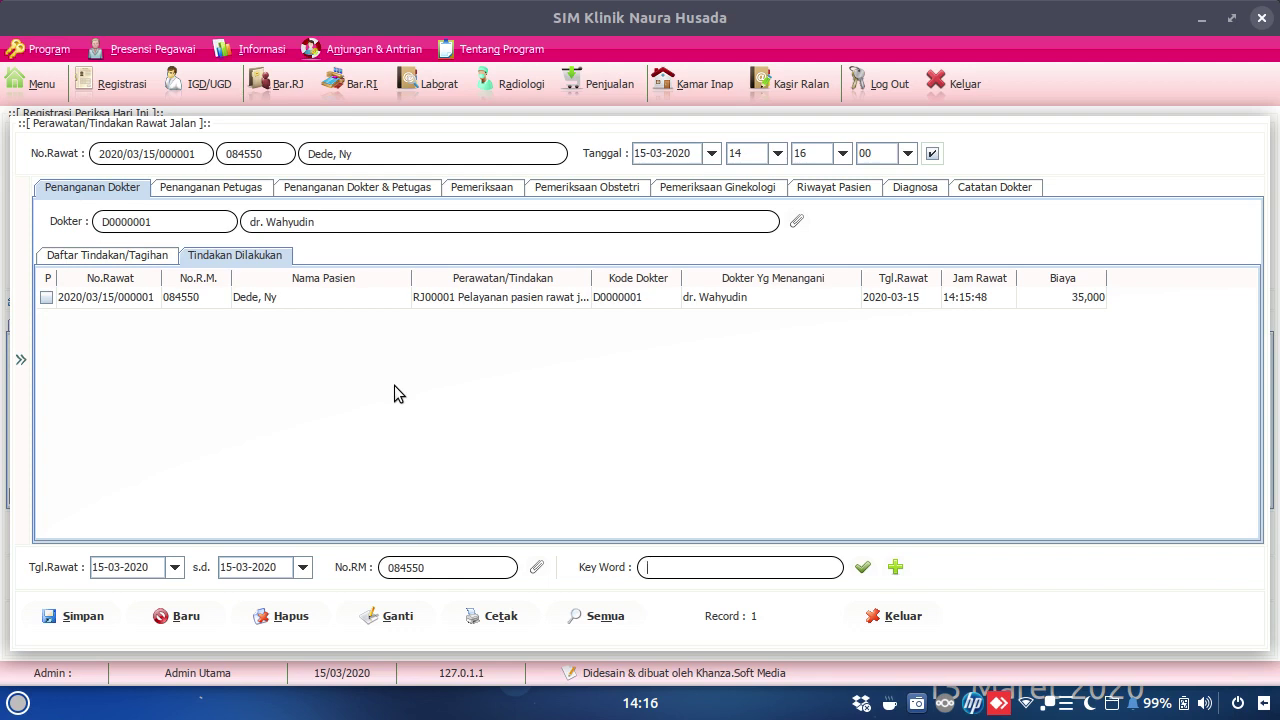
# - Try to save Home visit as a staff-handled treatment without choosing a staff member, and dismiss the message
pyautogui.click(245, 192)
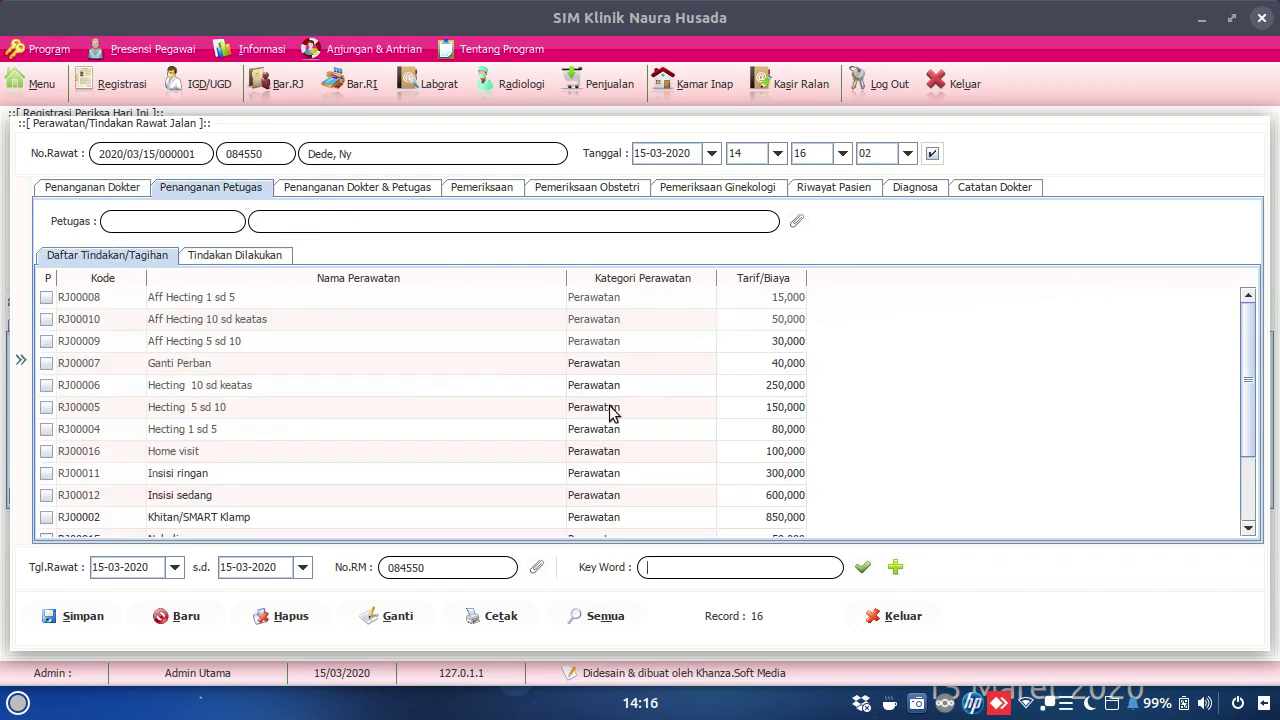
pyautogui.scroll(-3, 902, 428)
pyautogui.scroll(2, 902, 428)
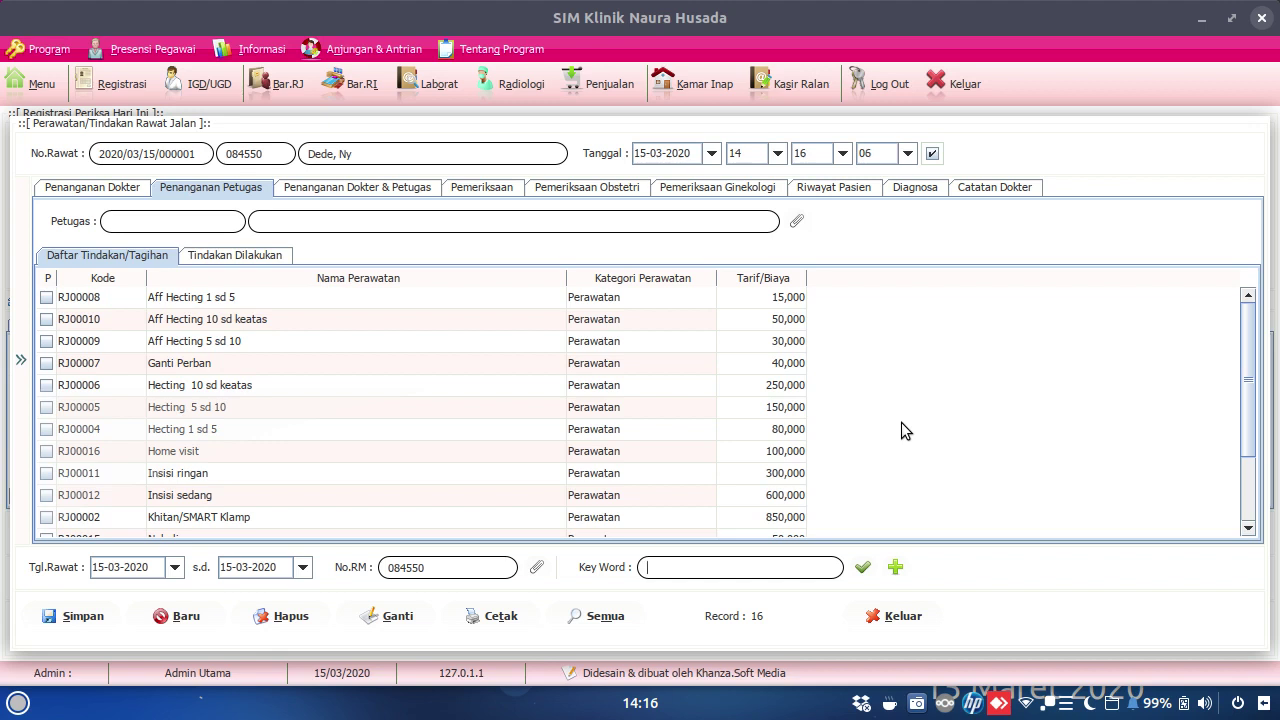
pyautogui.click(375, 451)
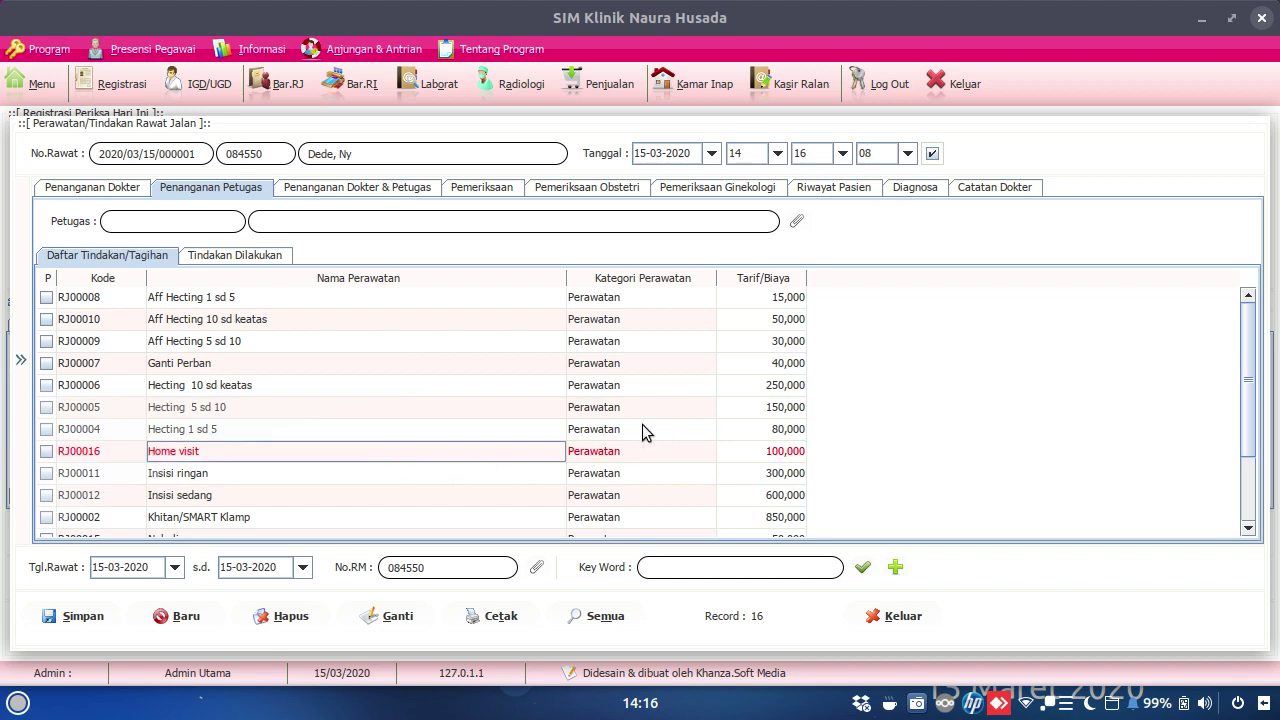
pyautogui.click(47, 451)
pyautogui.click(90, 616)
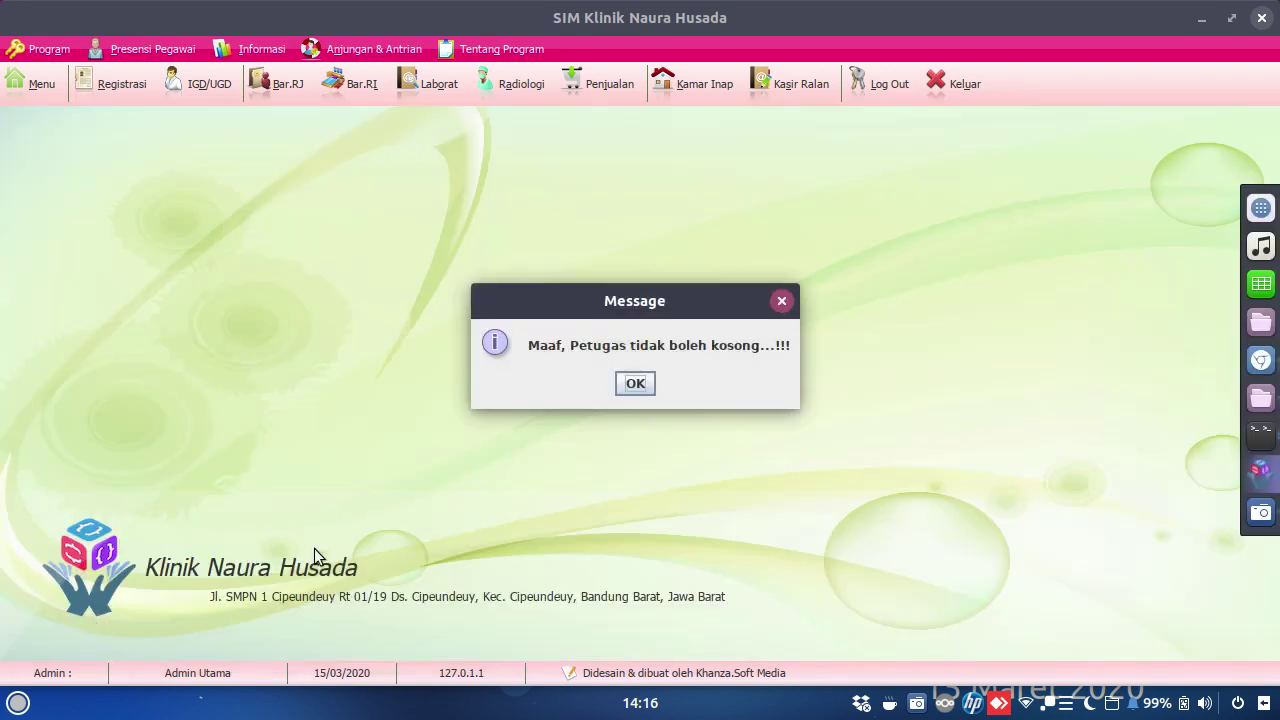
pyautogui.click(634, 383)
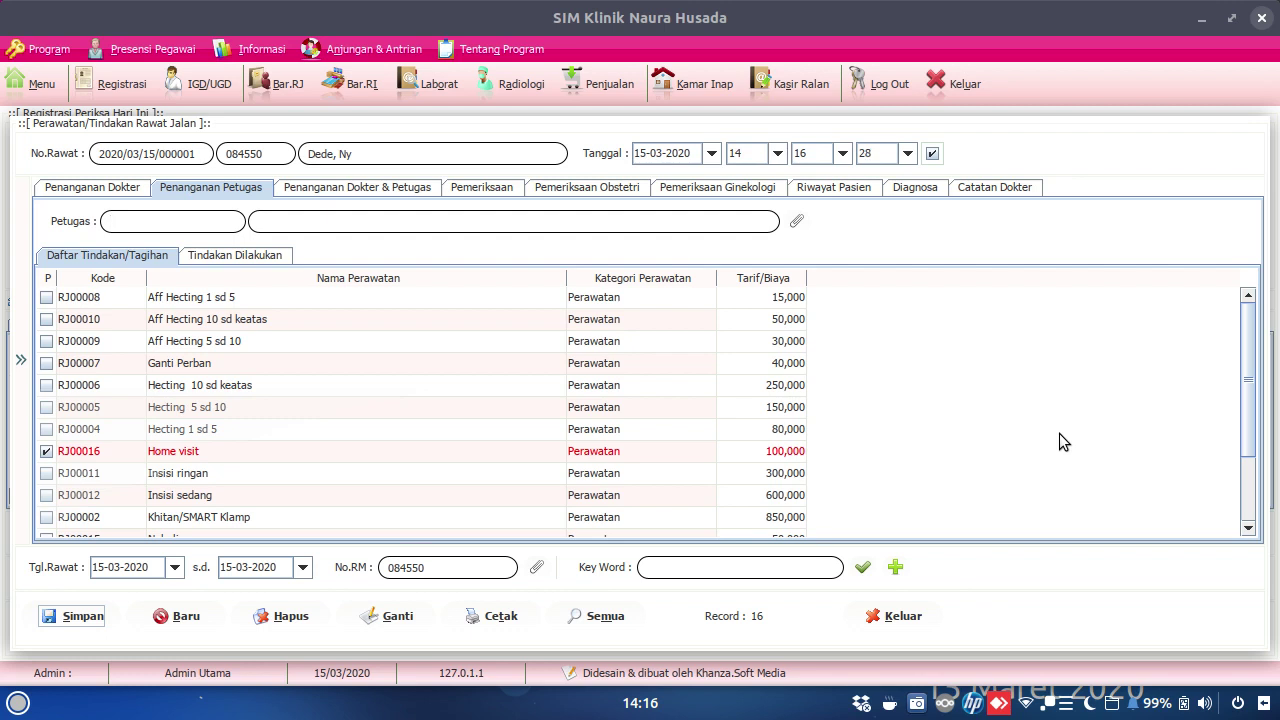
# - Look up the staff list for the treatment's Petugas entry, refresh it, and close it without a selection
pyautogui.click(799, 222)
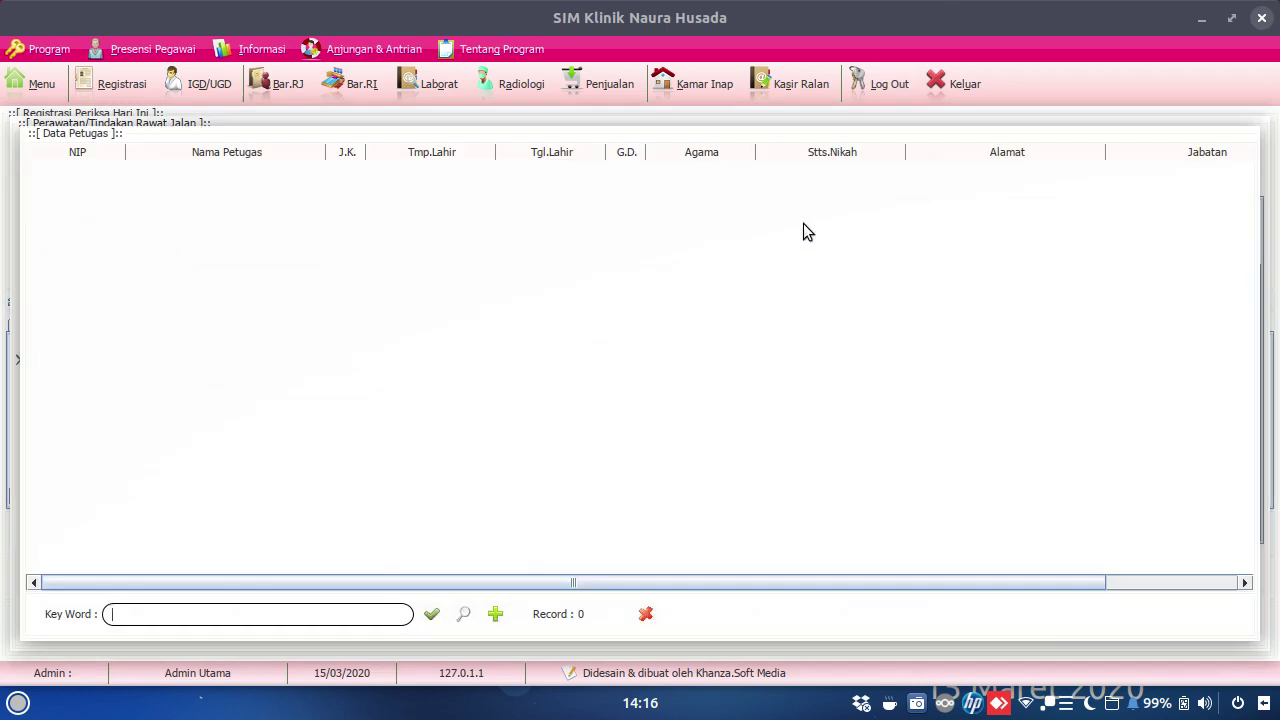
pyautogui.click(431, 614)
pyautogui.click(647, 613)
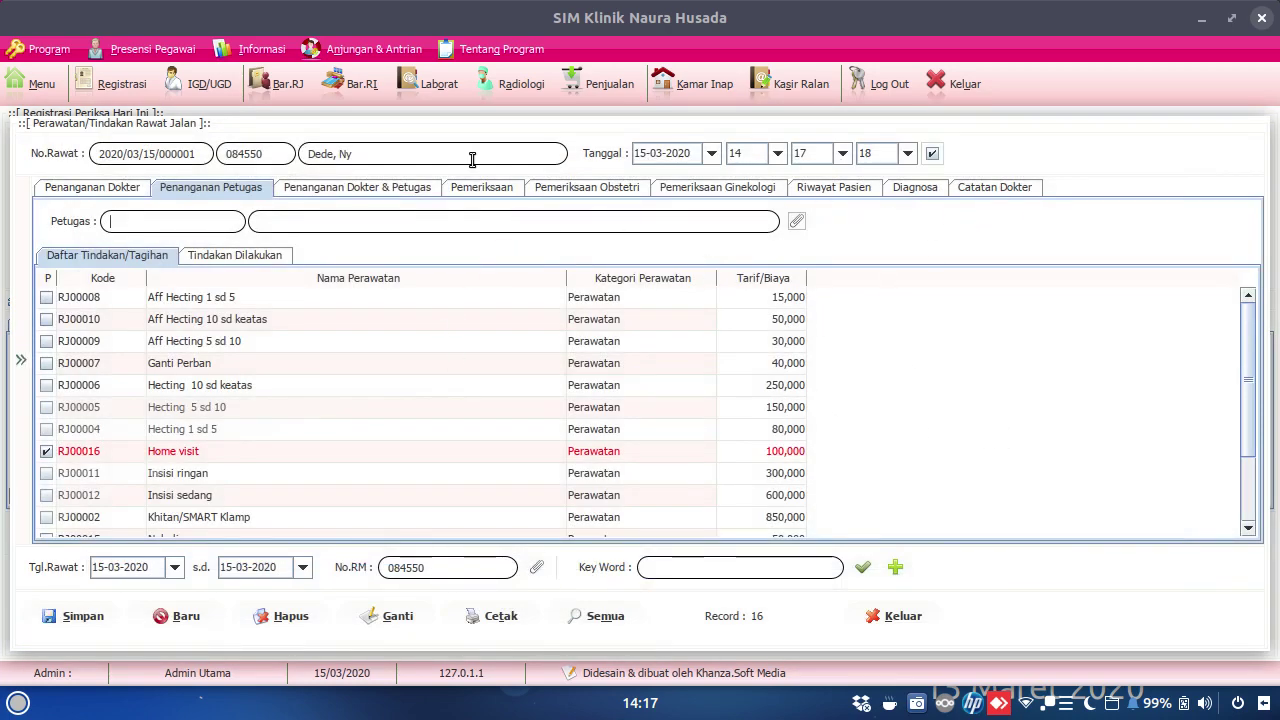
# - Look through the combined doctor and staff treatments, the examination forms and the patient history, and close the treatment form
pyautogui.click(399, 187)
pyautogui.scroll(-1, 486, 348)
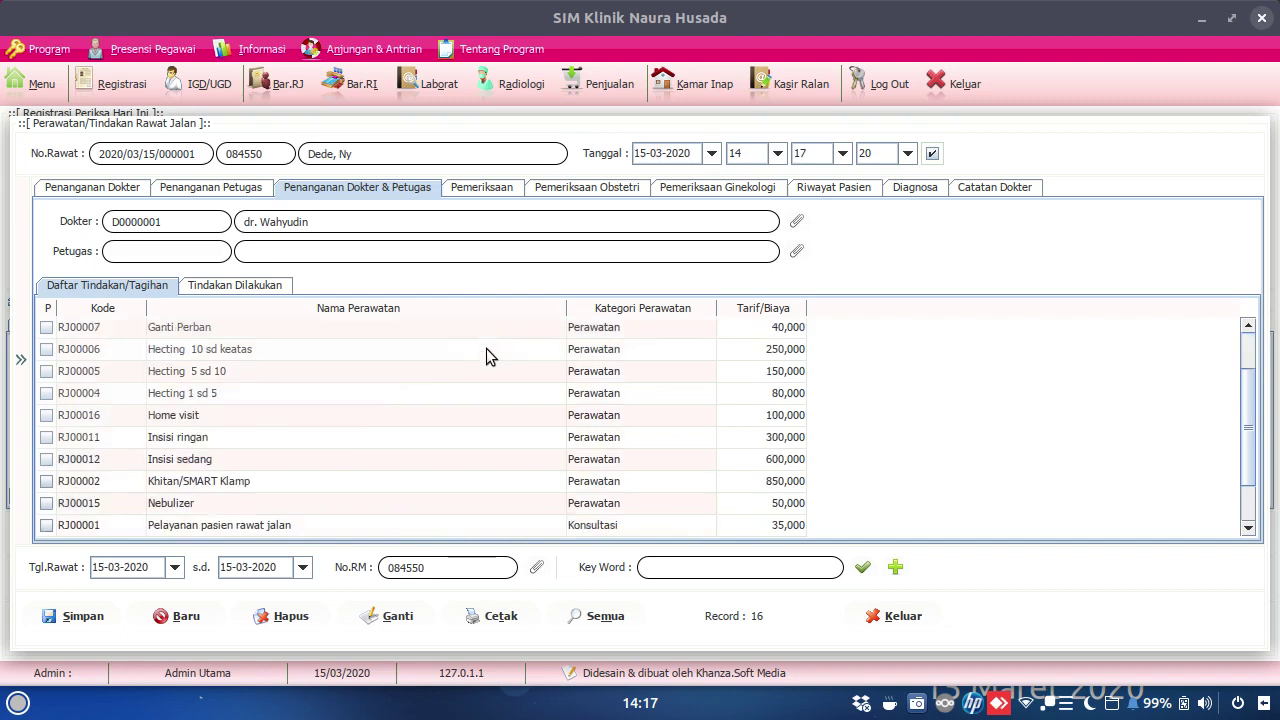
pyautogui.scroll(-1, 486, 348)
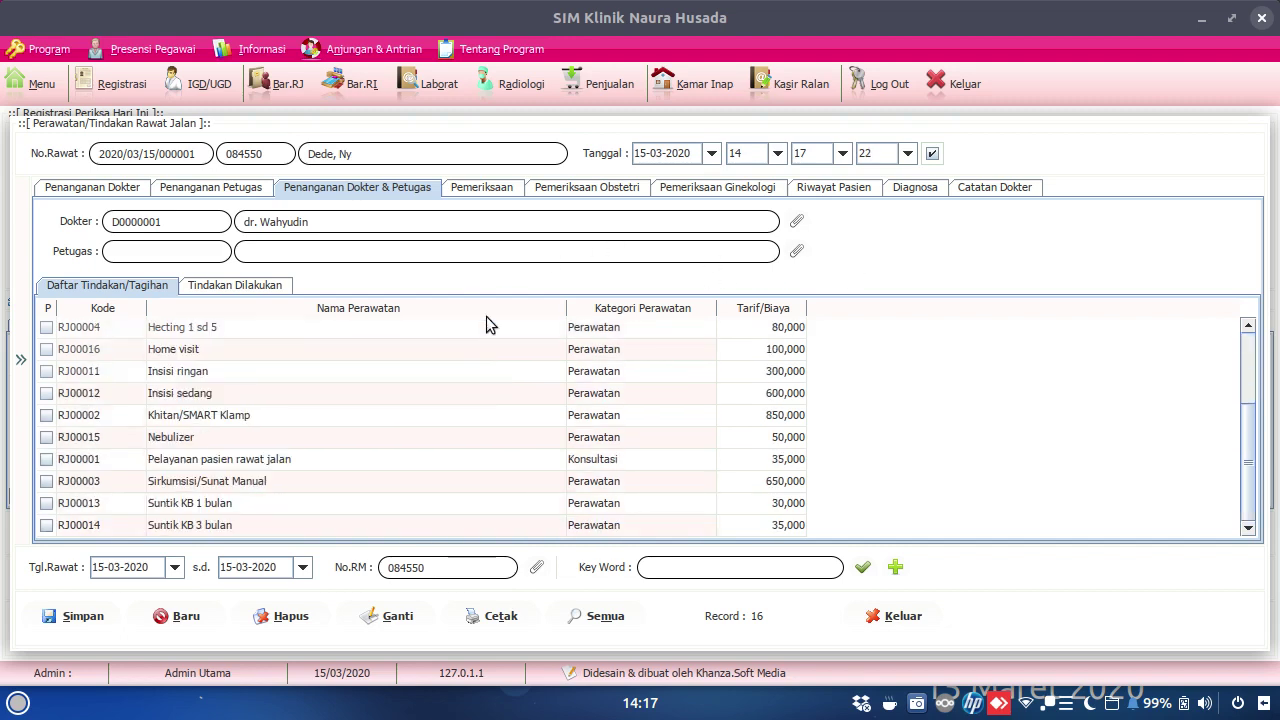
pyautogui.click(490, 188)
pyautogui.click(575, 190)
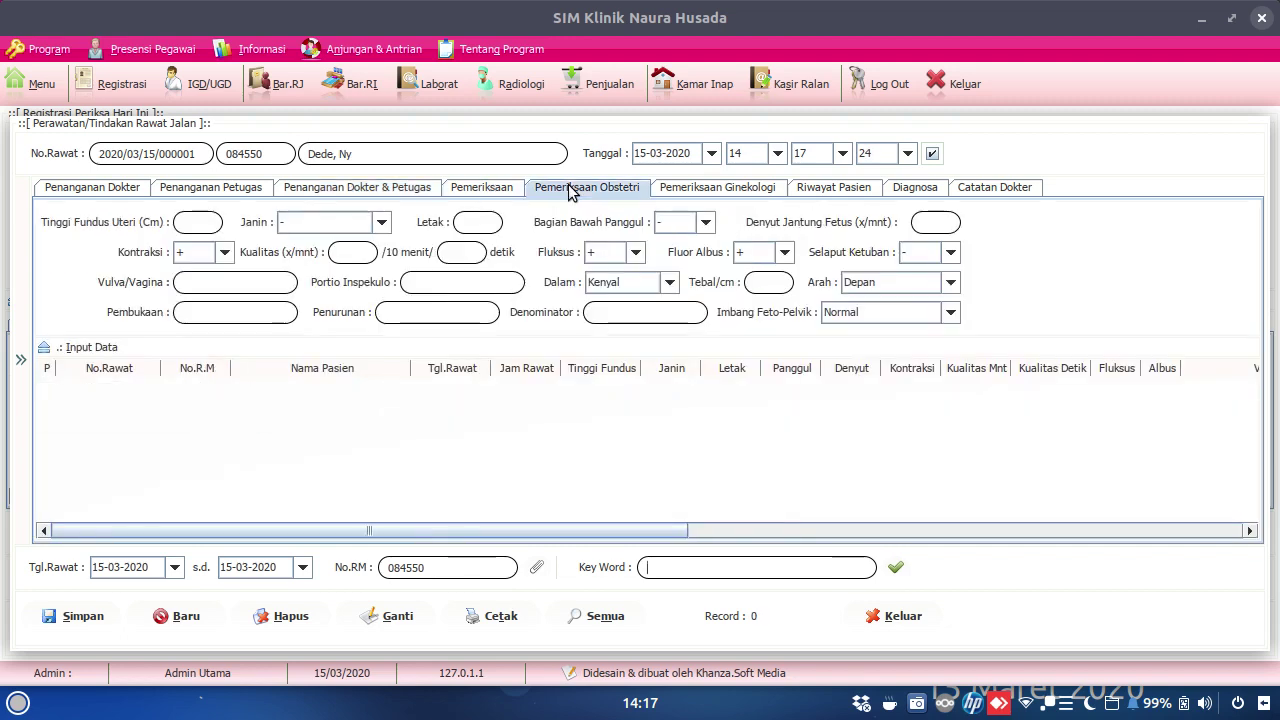
pyautogui.click(685, 190)
pyautogui.click(821, 188)
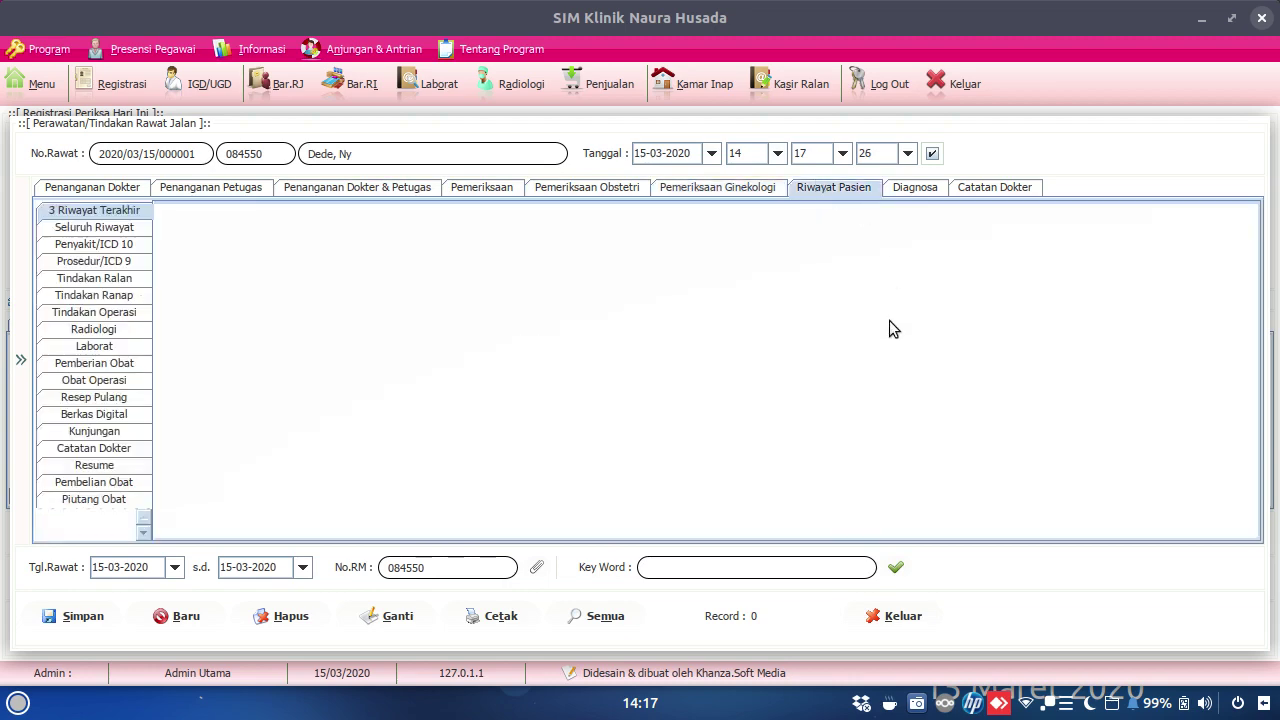
pyautogui.click(906, 617)
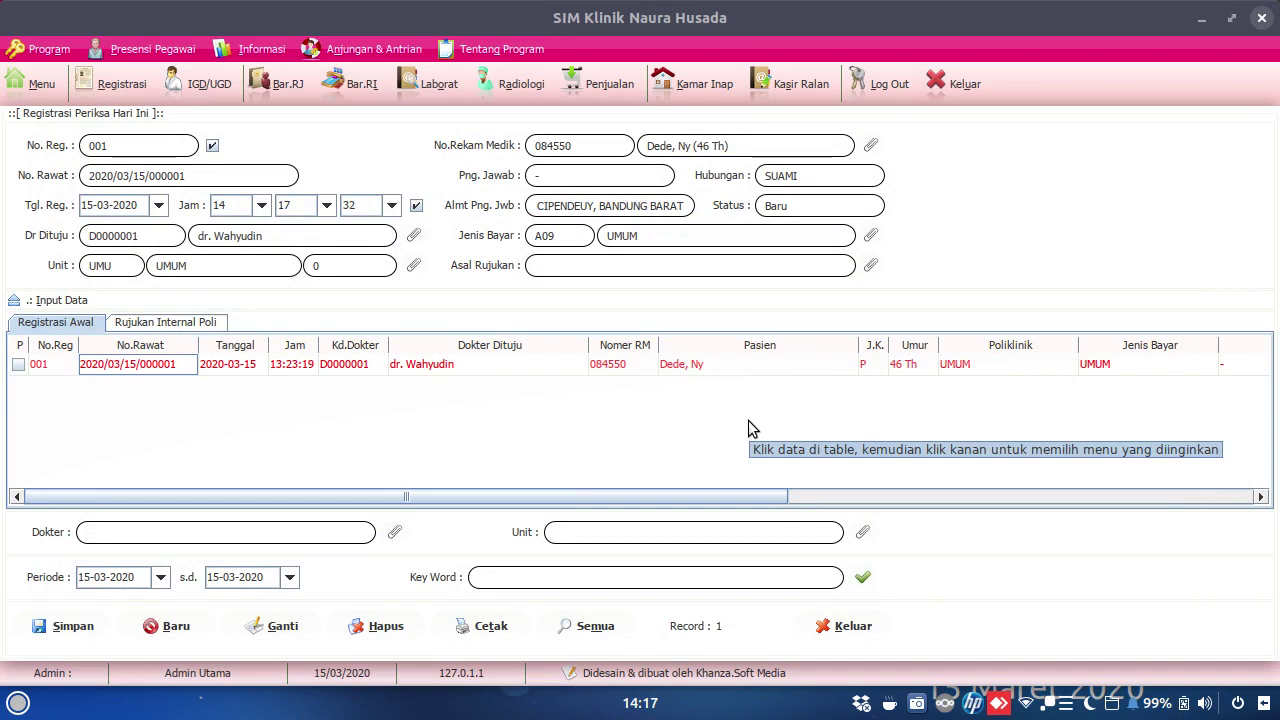
# - Open the patient's bill in the outpatient cashier and review its treatment, medicine and Tambahan charges
pyautogui.click(786, 95)
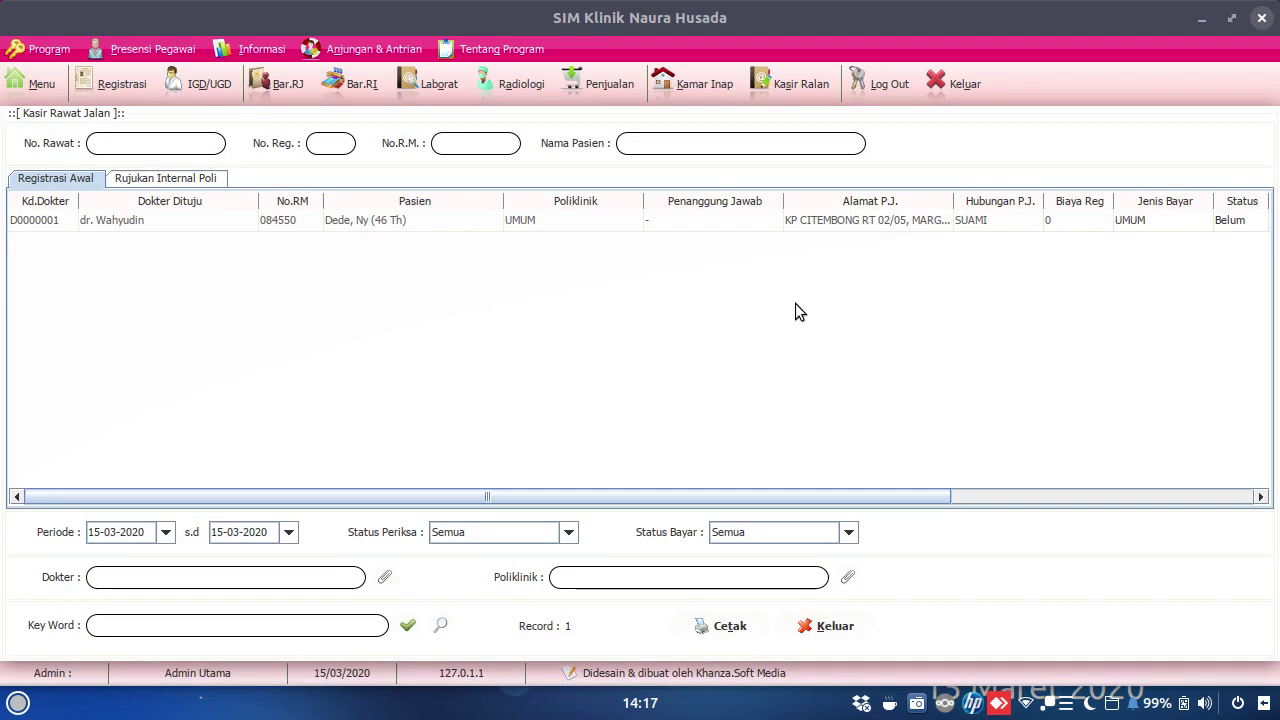
pyautogui.doubleClick(296, 213)
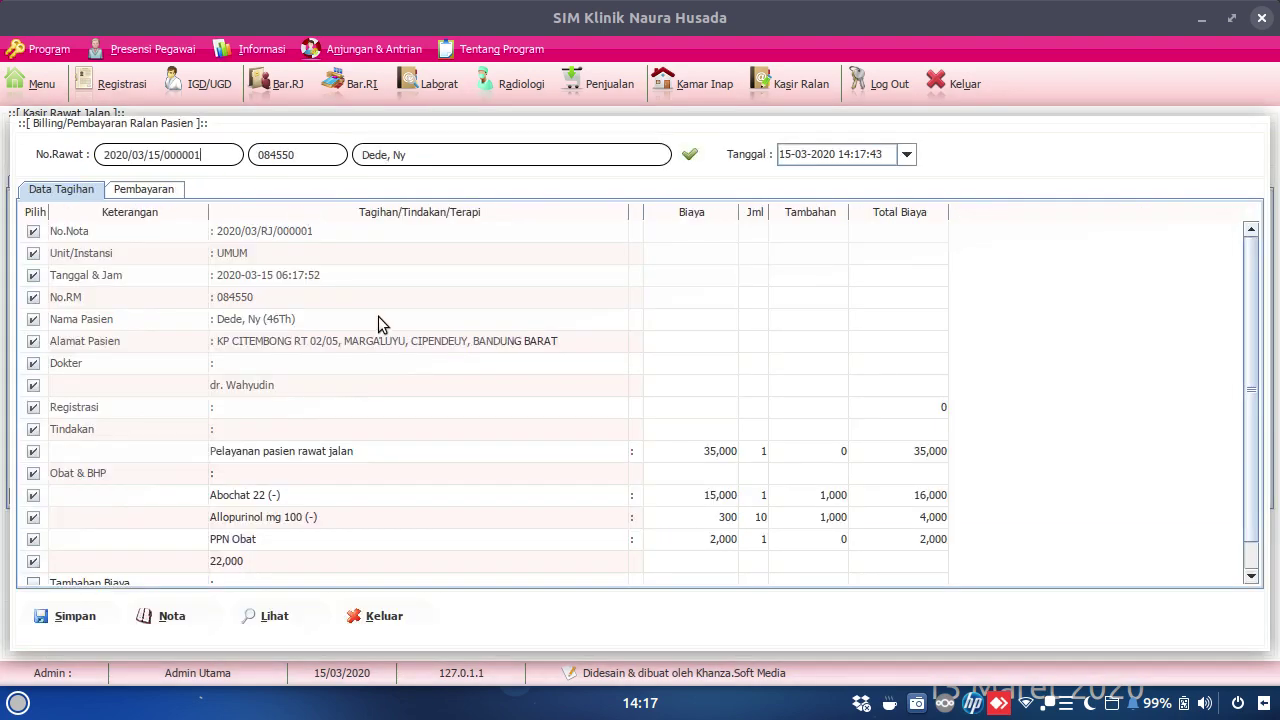
pyautogui.scroll(-1, 422, 365)
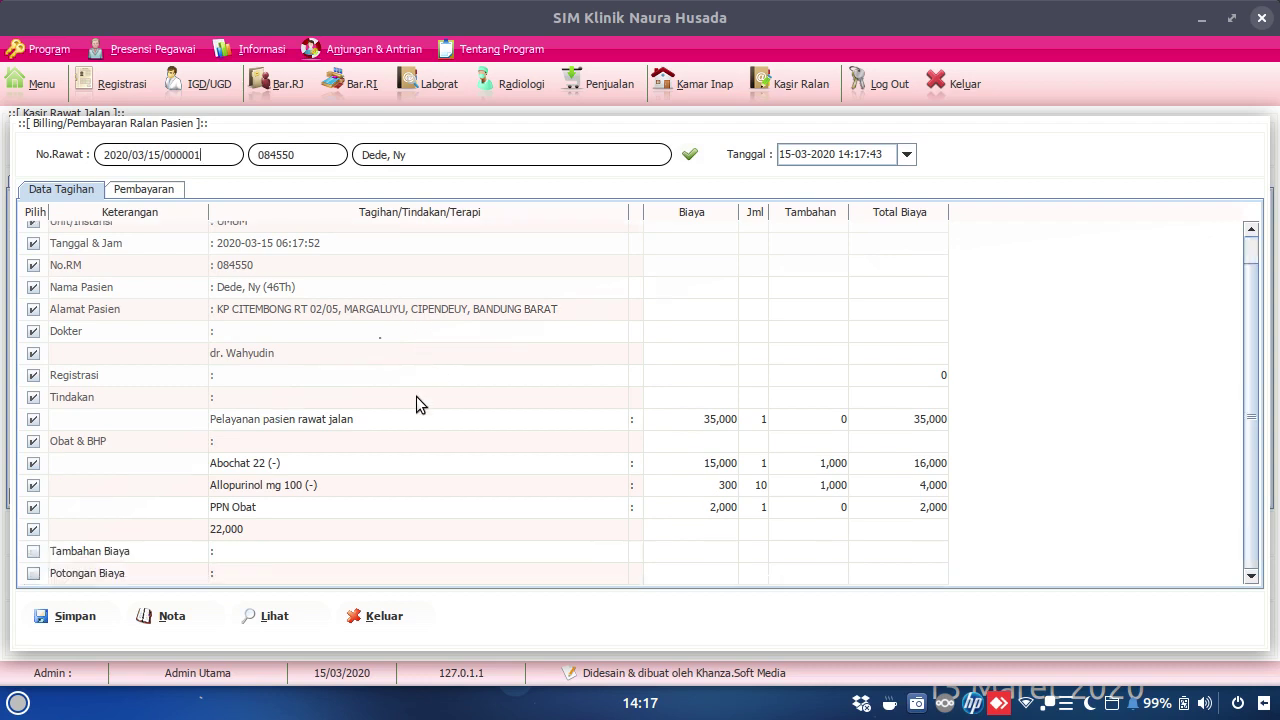
pyautogui.click(318, 426)
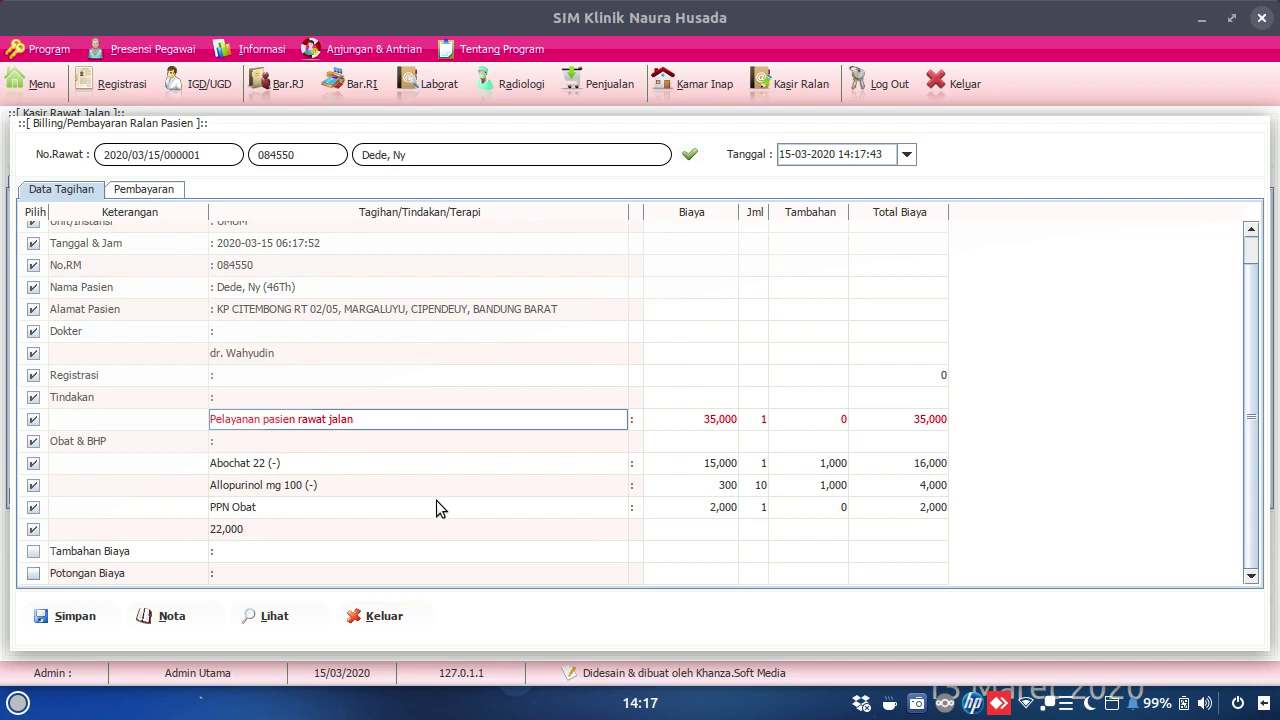
pyautogui.click(447, 529)
pyautogui.click(685, 484)
pyautogui.click(783, 466)
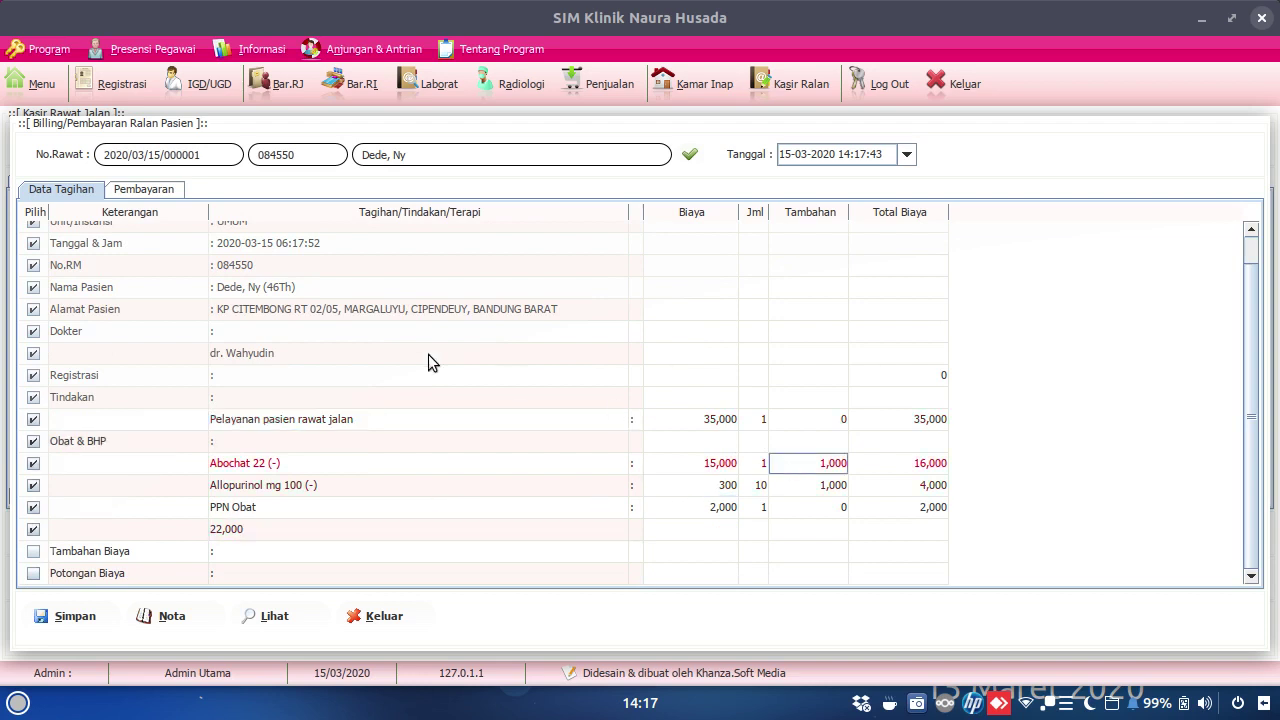
# - Go to the bill's payment details and enter 57000 as the Bayar Cash amount, correcting the mistyped 570000
pyautogui.click(143, 190)
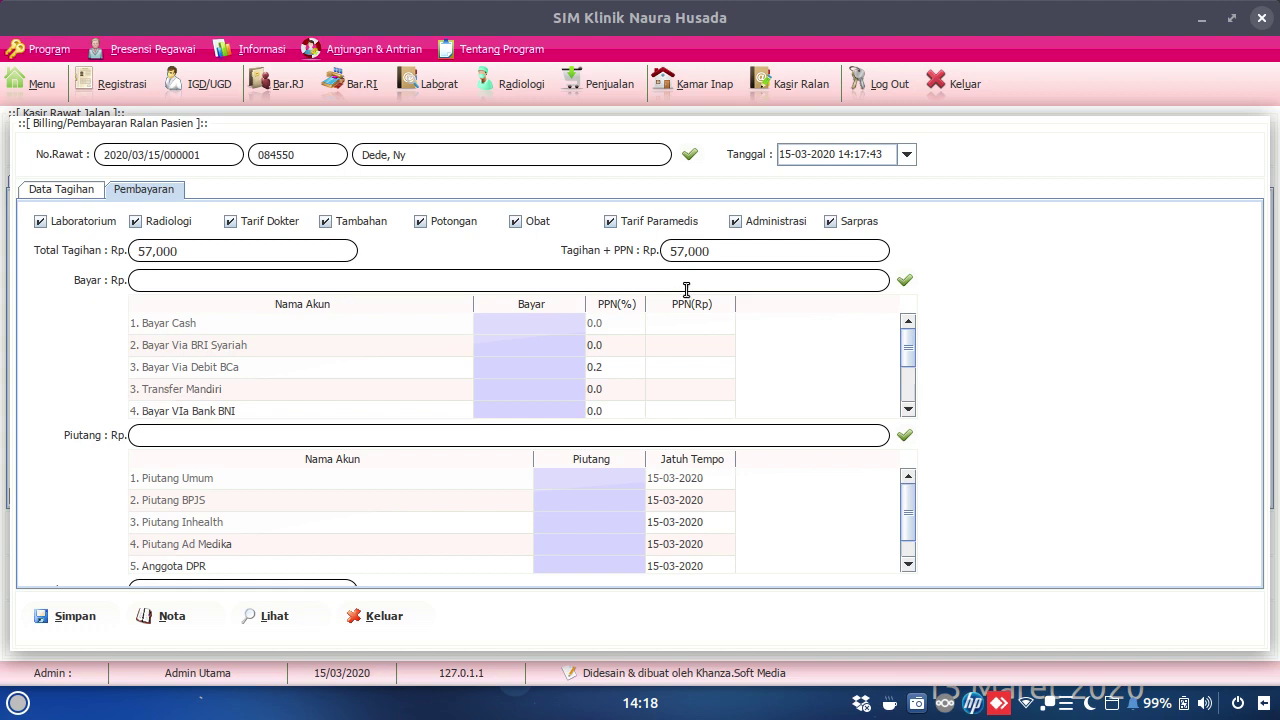
pyautogui.doubleClick(540, 326)
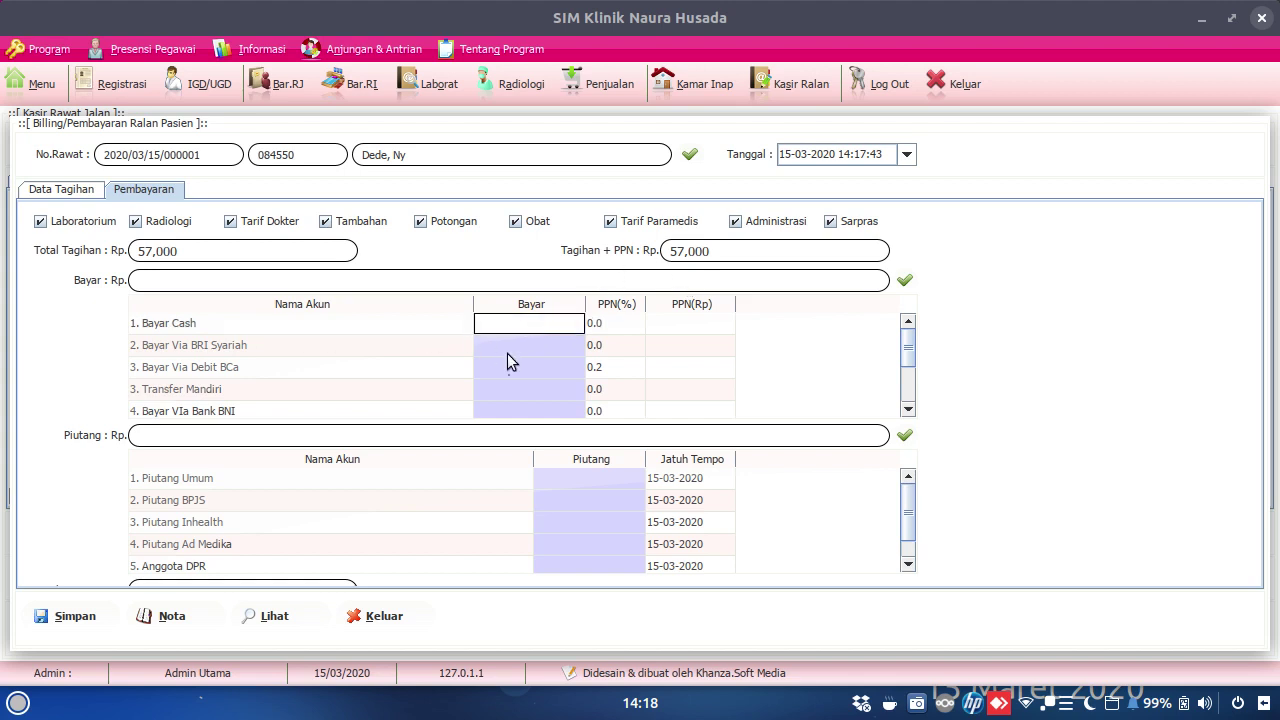
pyautogui.write('570000')
pyautogui.click(643, 327)
pyautogui.click(560, 336)
pyautogui.doubleClick(560, 332)
pyautogui.moveTo(561, 333); pyautogui.dragTo(359, 428)
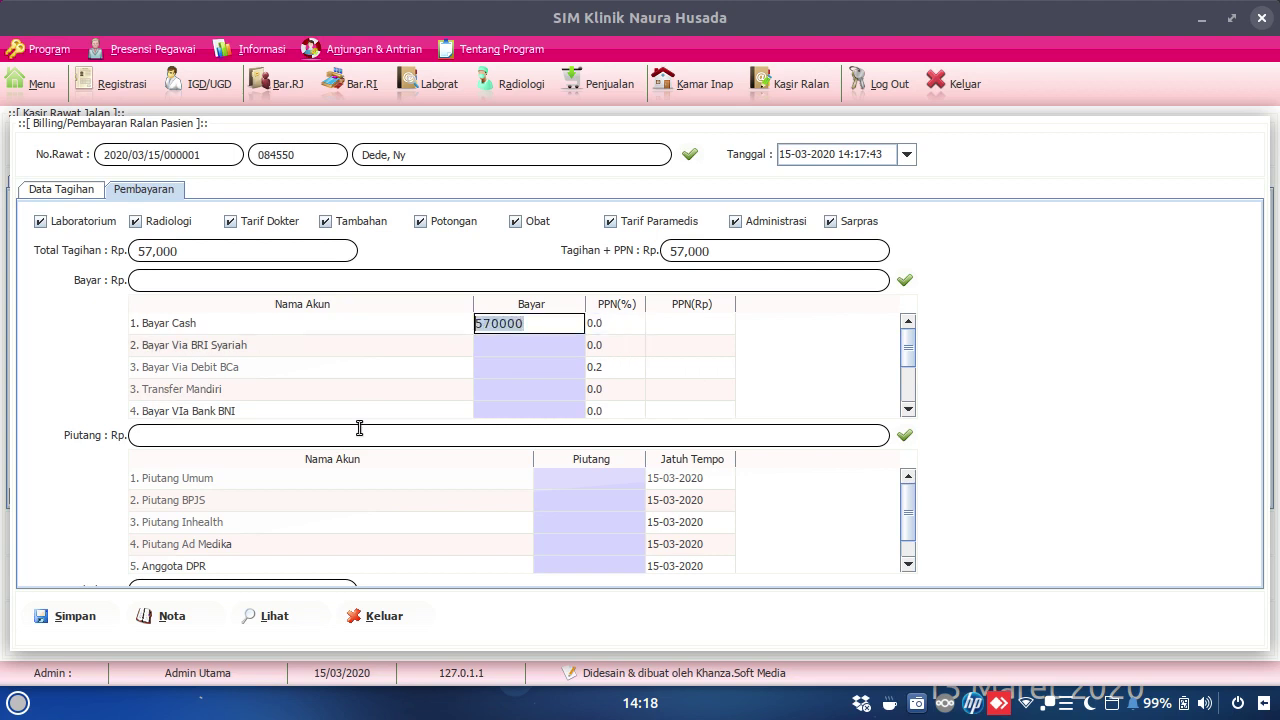
pyautogui.write('57000')
pyautogui.press('Return')
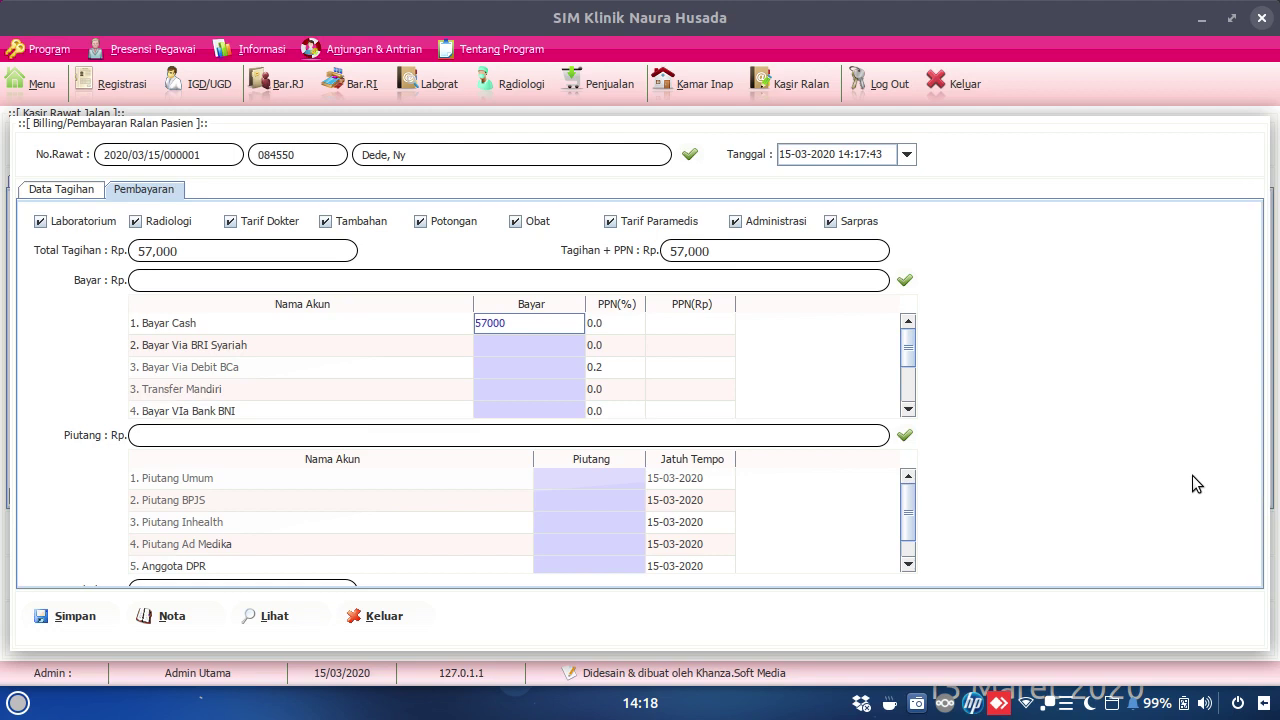
# - Look over the Piutang accounts and set the Bayar Cash amount to 100000
pyautogui.scroll(-1, 828, 502)
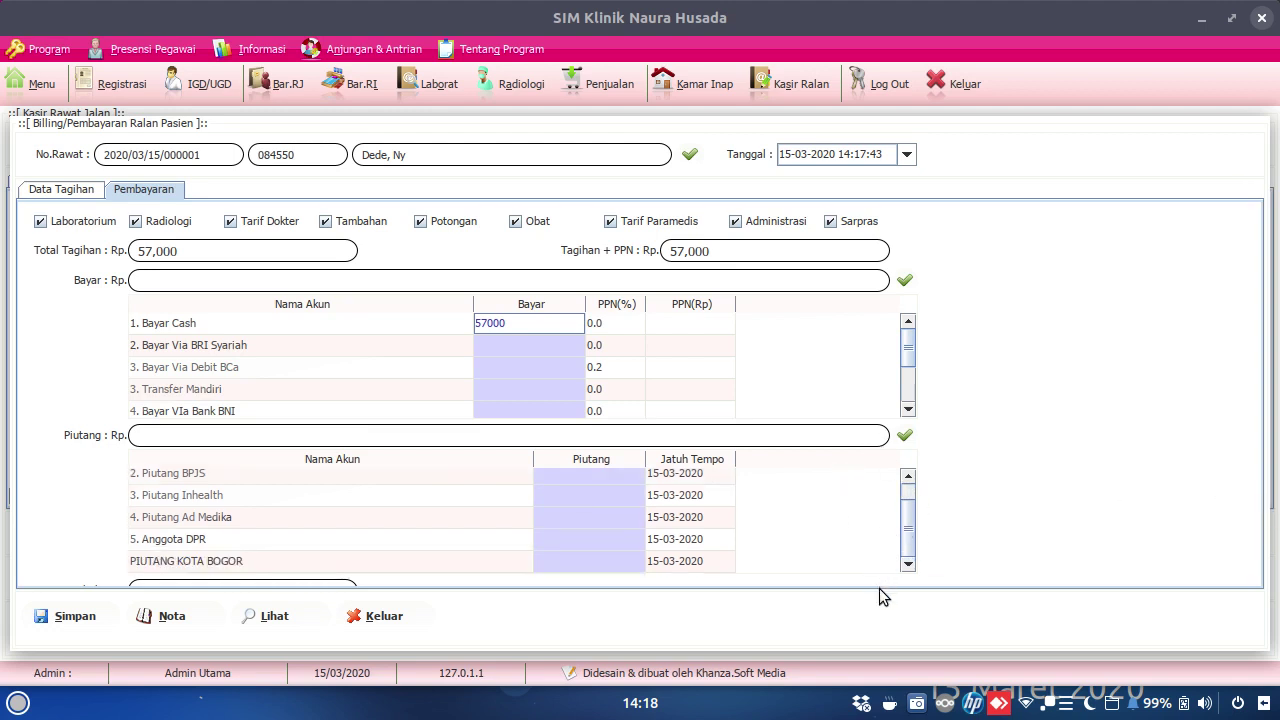
pyautogui.scroll(1, 716, 498)
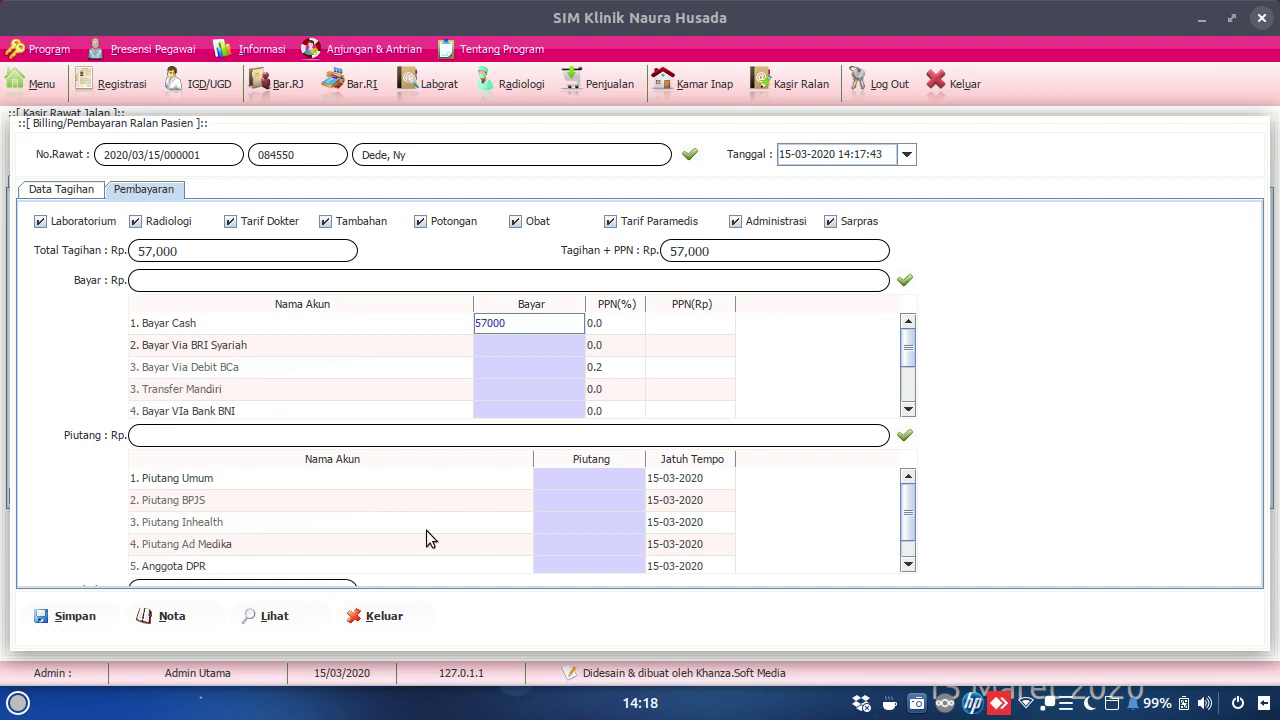
pyautogui.doubleClick(540, 321)
pyautogui.doubleClick(540, 321)
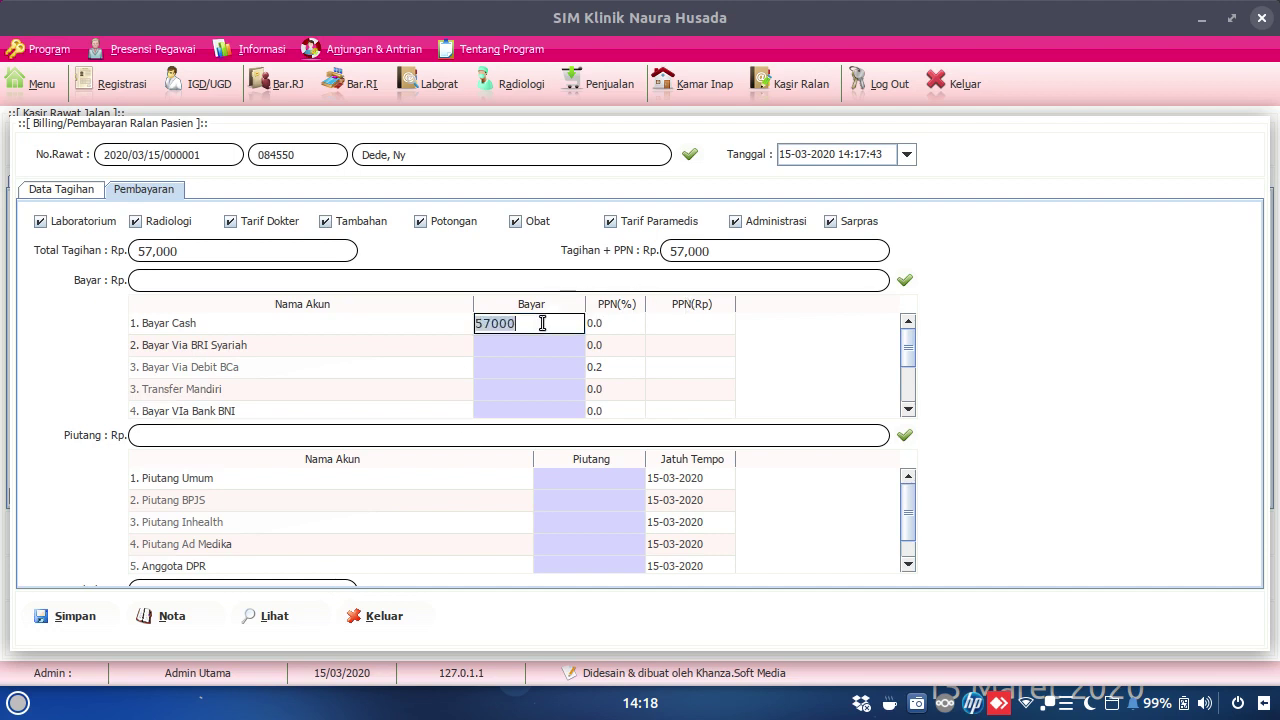
pyautogui.write('100000')
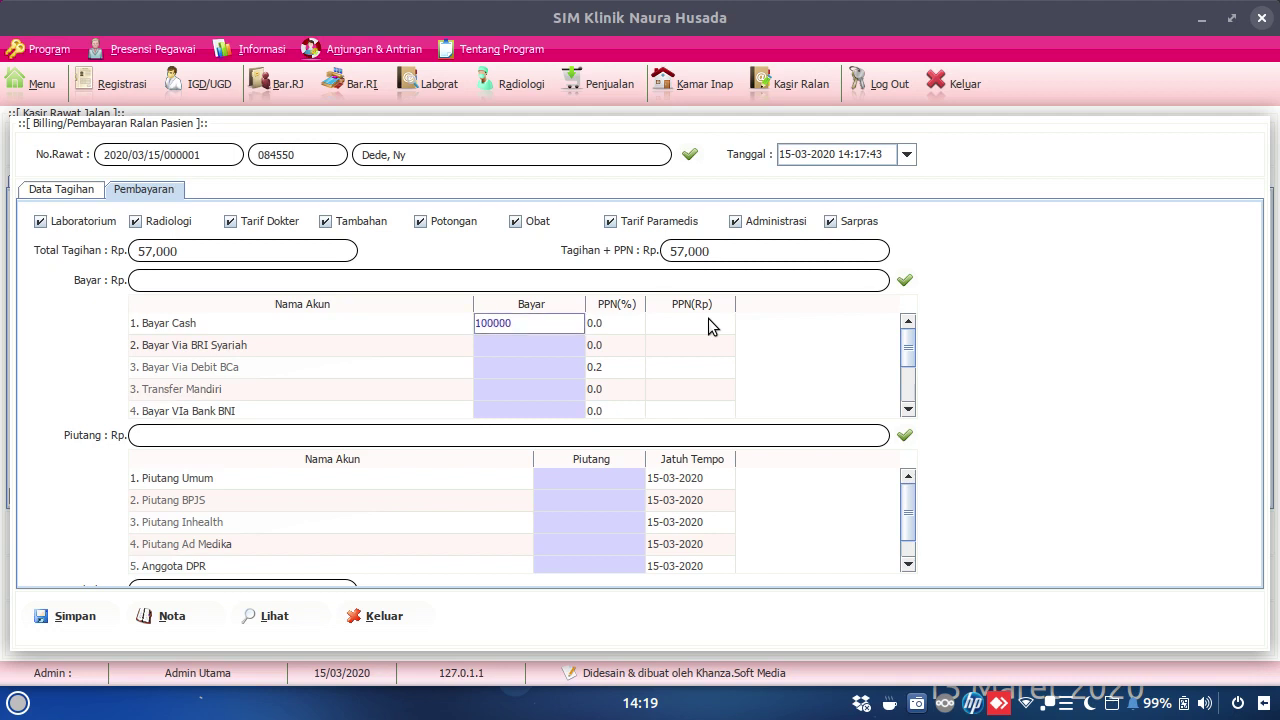
pyautogui.press('Return')
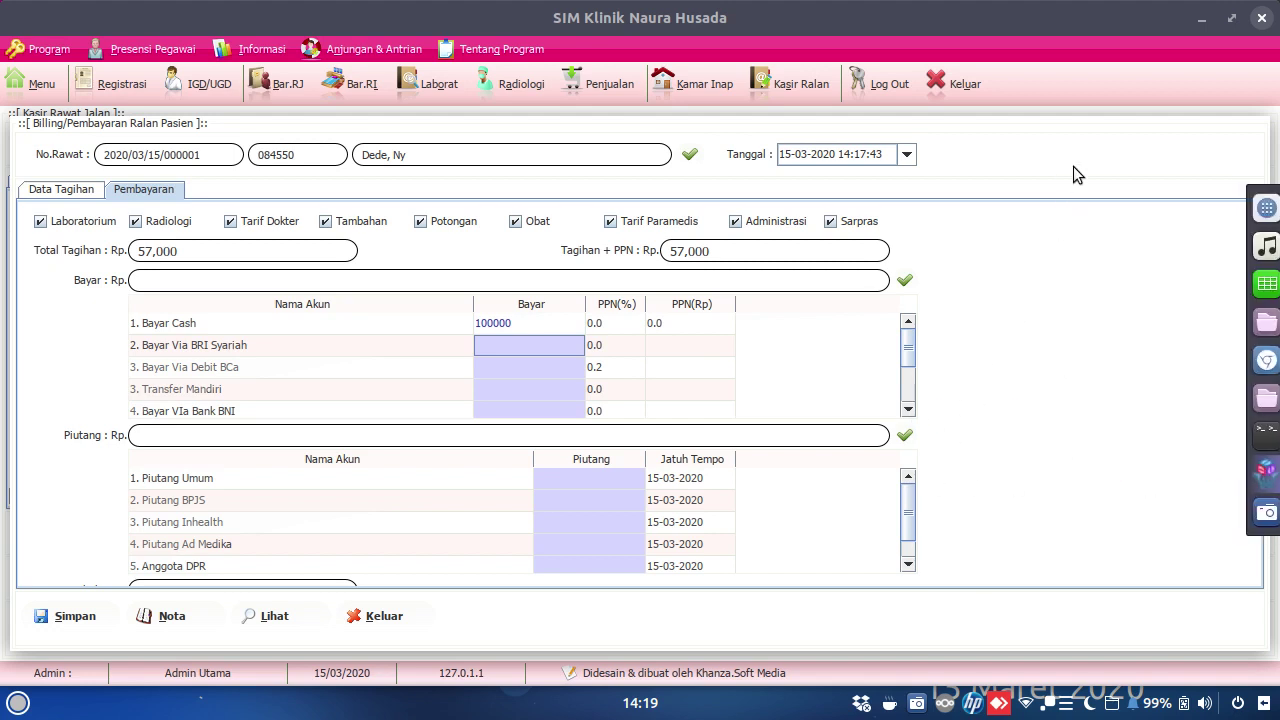
# - Return to the outpatient cashier list and reopen the patient's bill at its payment details
pyautogui.click(1274, 363)
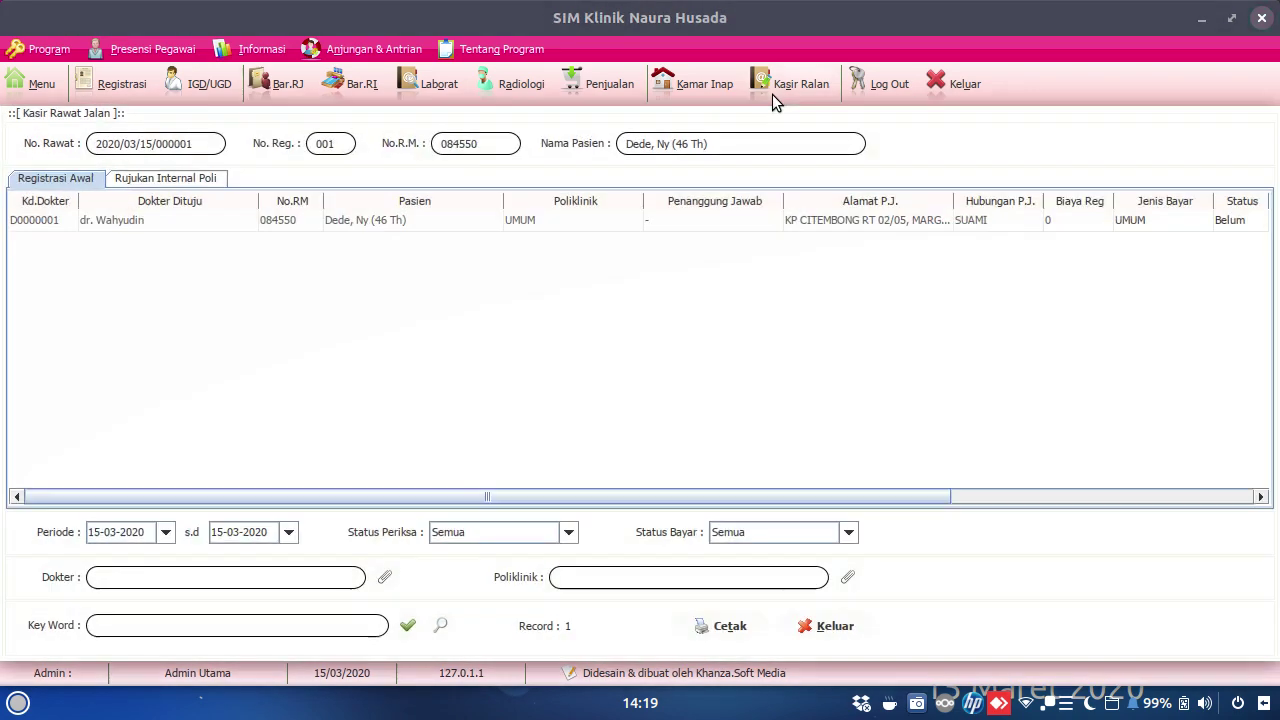
pyautogui.click(282, 223)
pyautogui.doubleClick(282, 223)
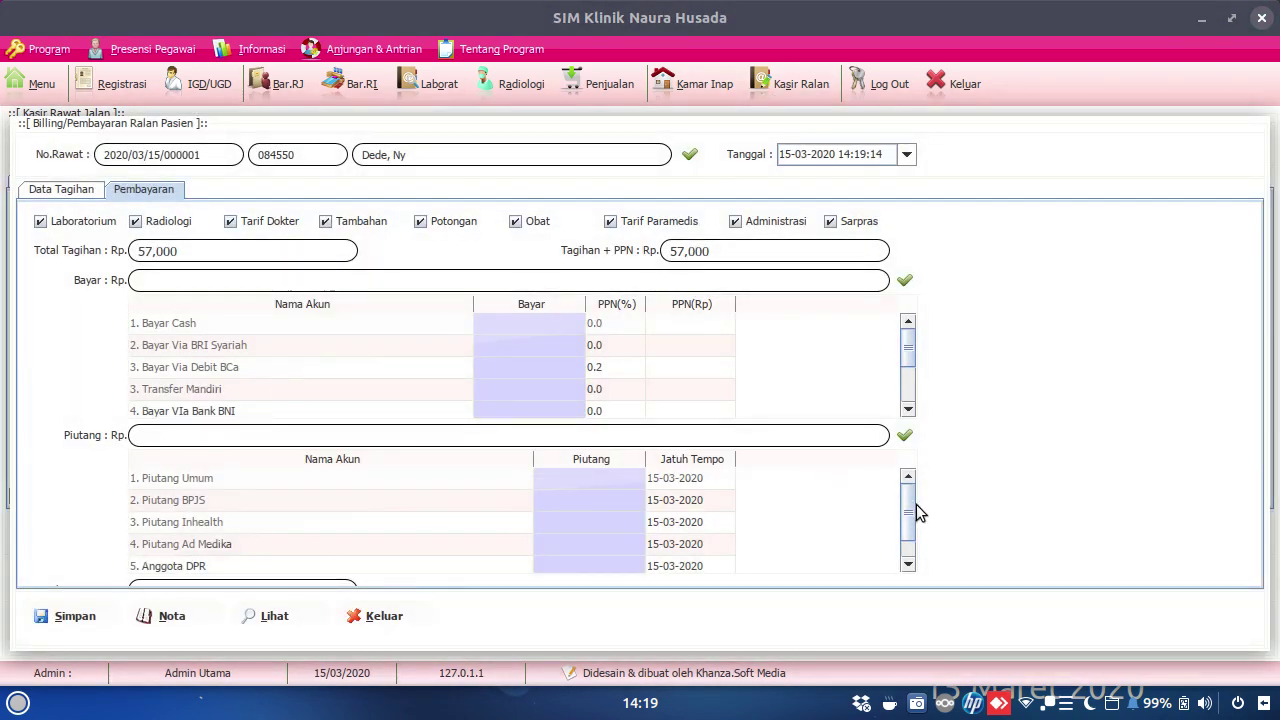
# - Look over the Piutang accounts and enter 60000 as the Bayar Cash amount
pyautogui.scroll(-1, 916, 504)
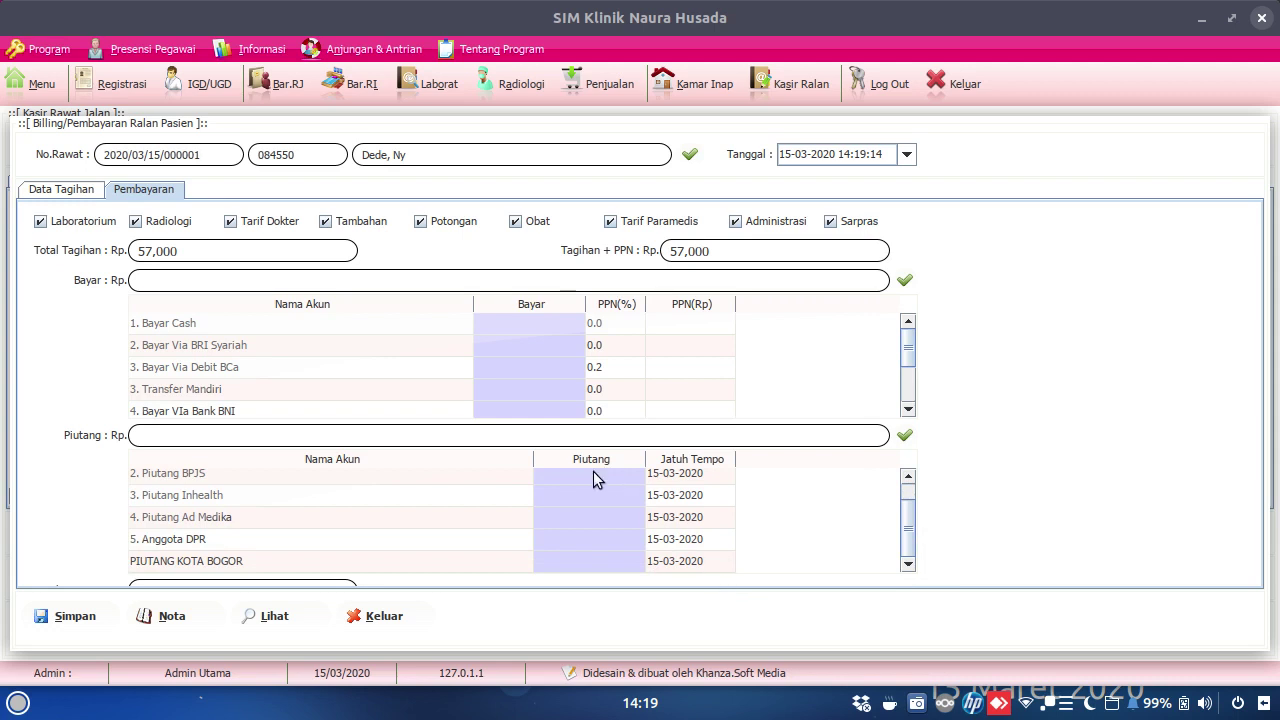
pyautogui.scroll(1, 586, 520)
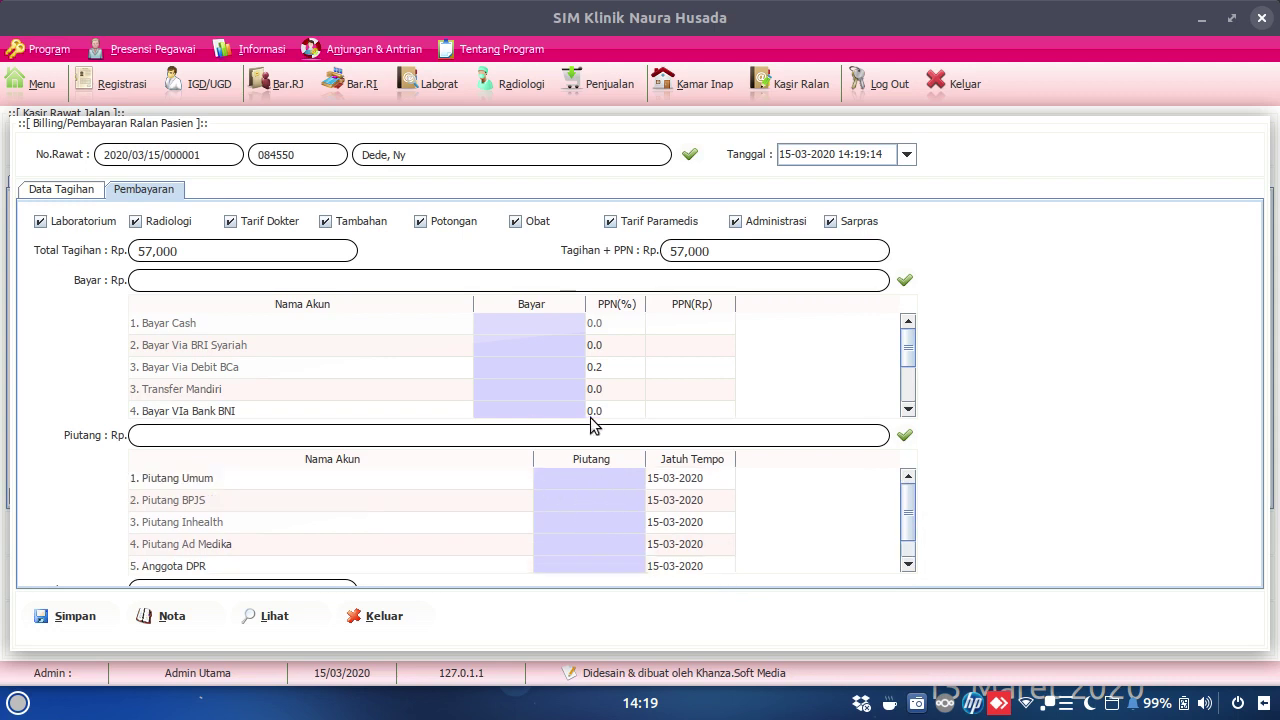
pyautogui.doubleClick(523, 330)
pyautogui.write('60000')
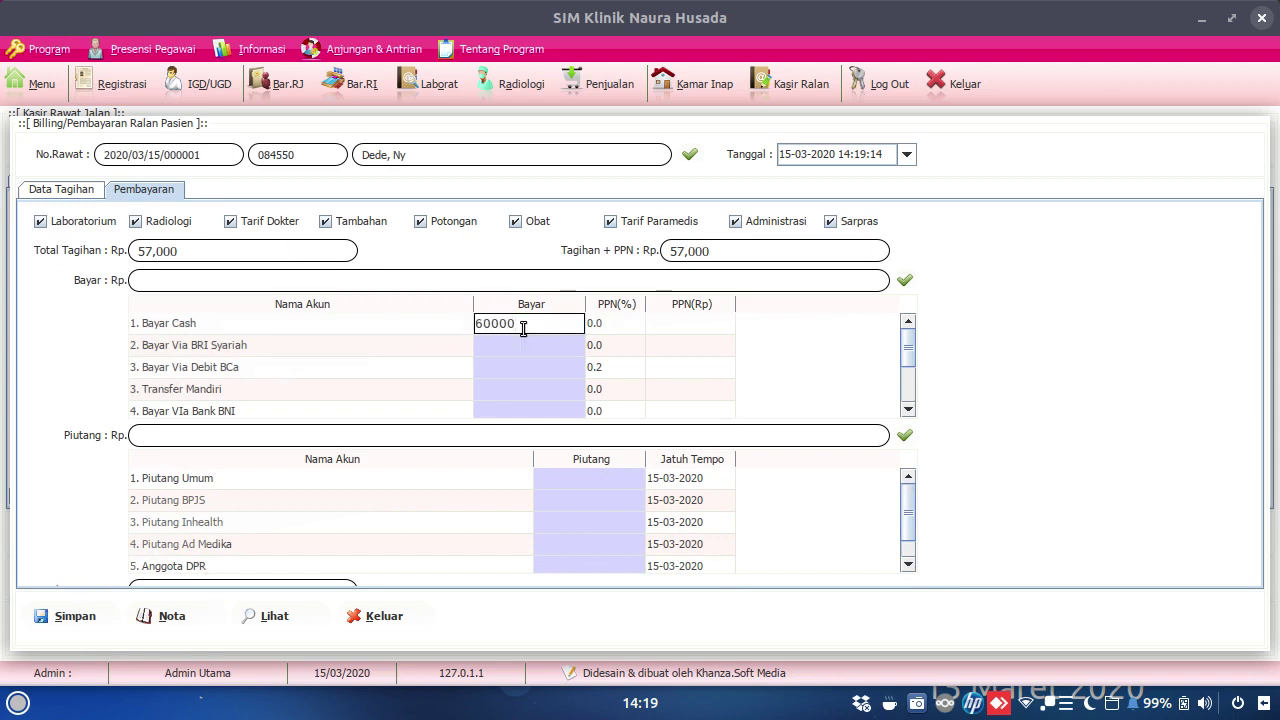
pyautogui.press('Return')
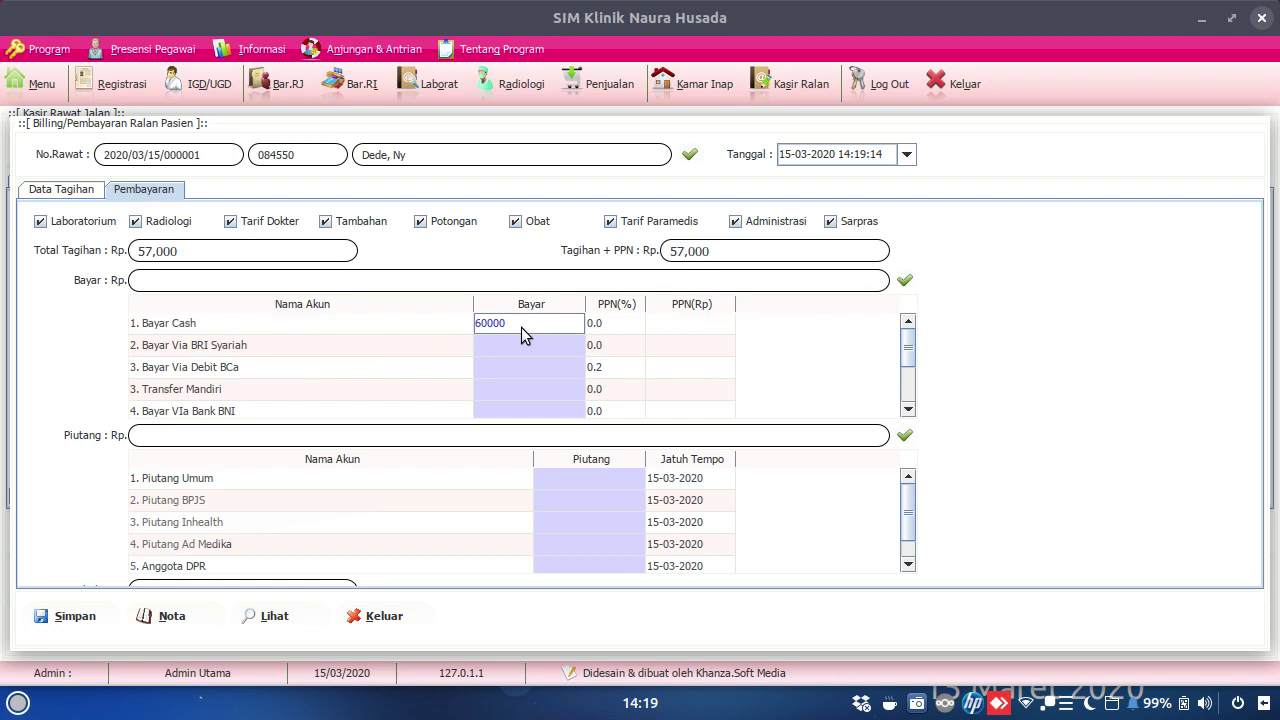
pyautogui.click(434, 347)
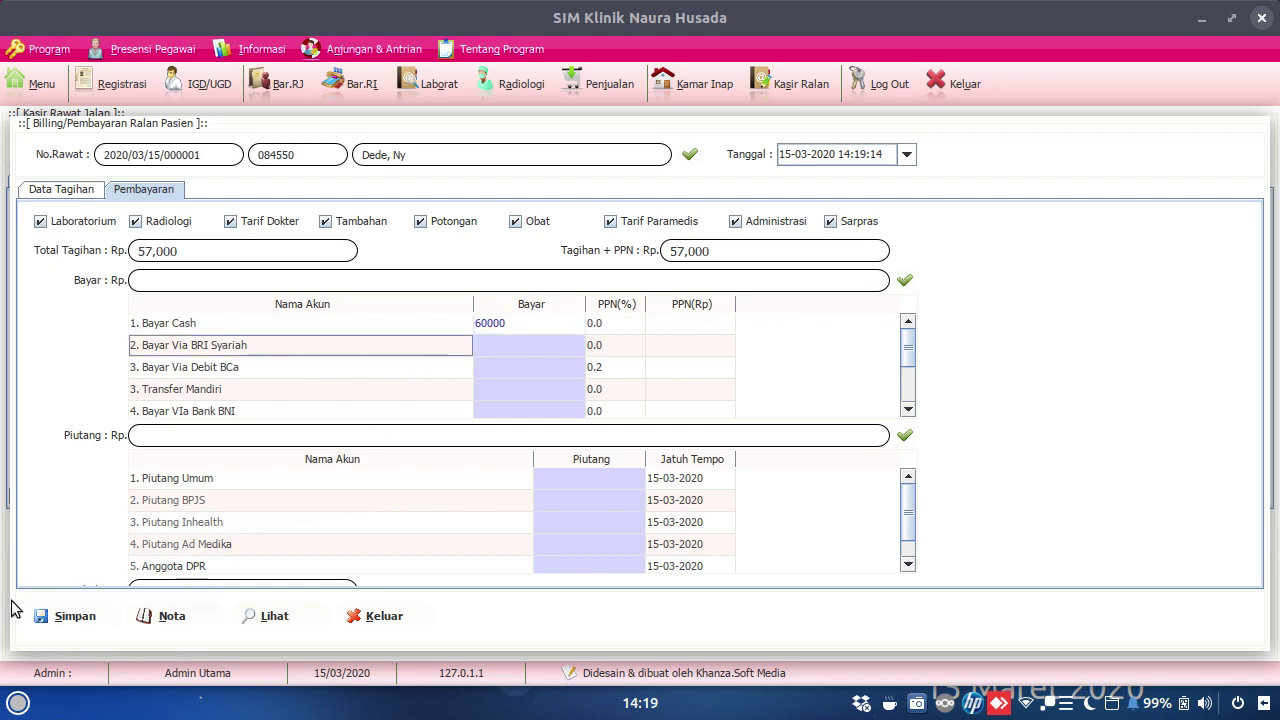
# - Save the patient's bill and choose Nota as the document to print
pyautogui.click(80, 624)
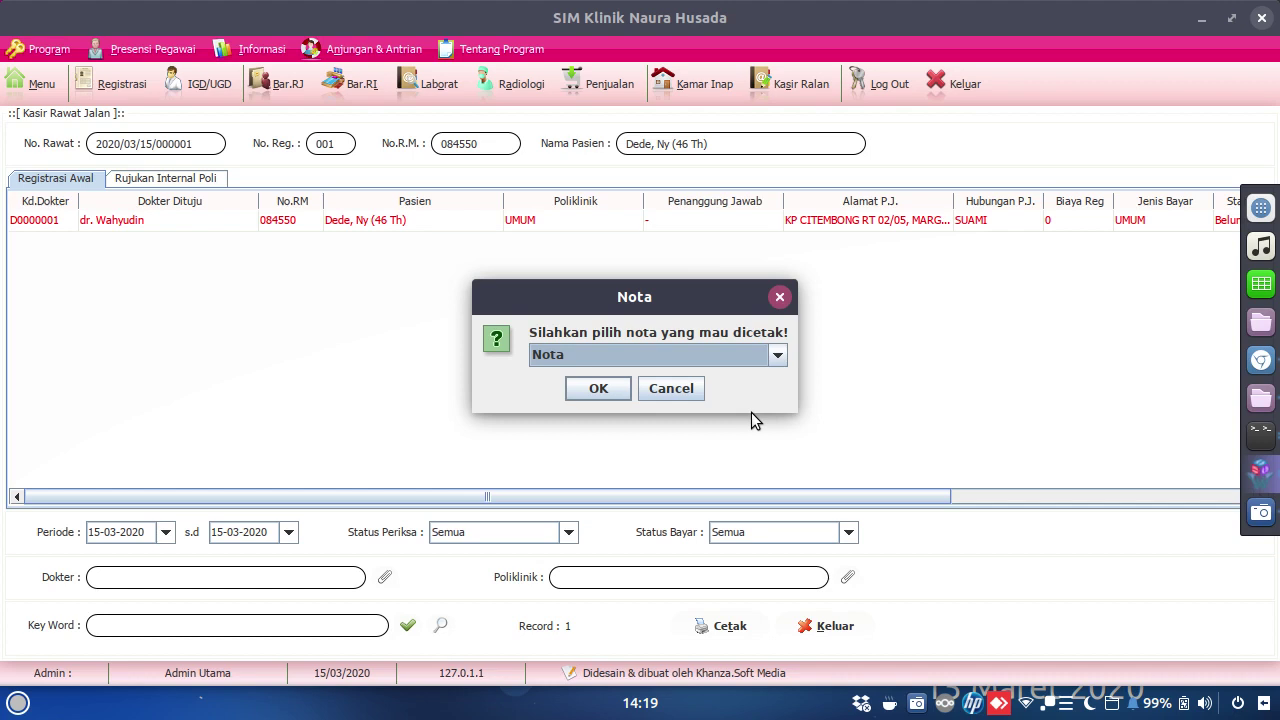
pyautogui.click(591, 389)
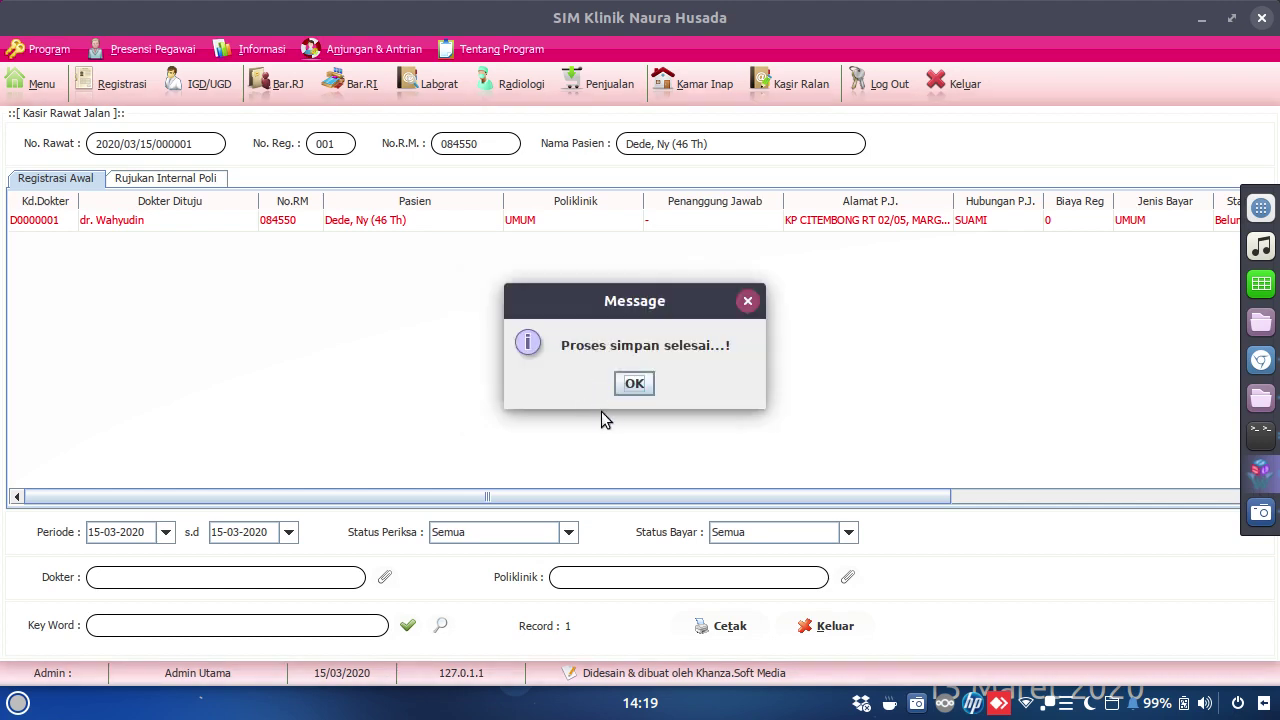
pyautogui.click(634, 388)
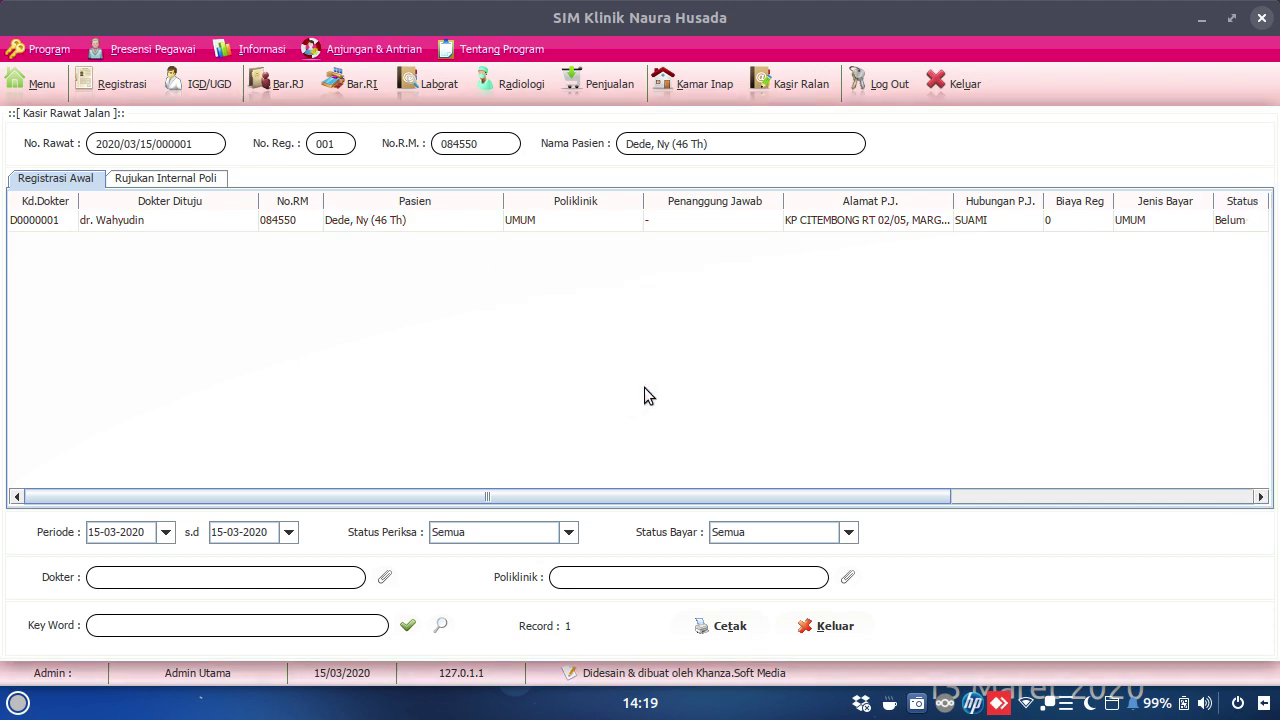
# - View the Nota printout in a maximized browser window and close it without printing
pyautogui.moveTo(1268, 393)
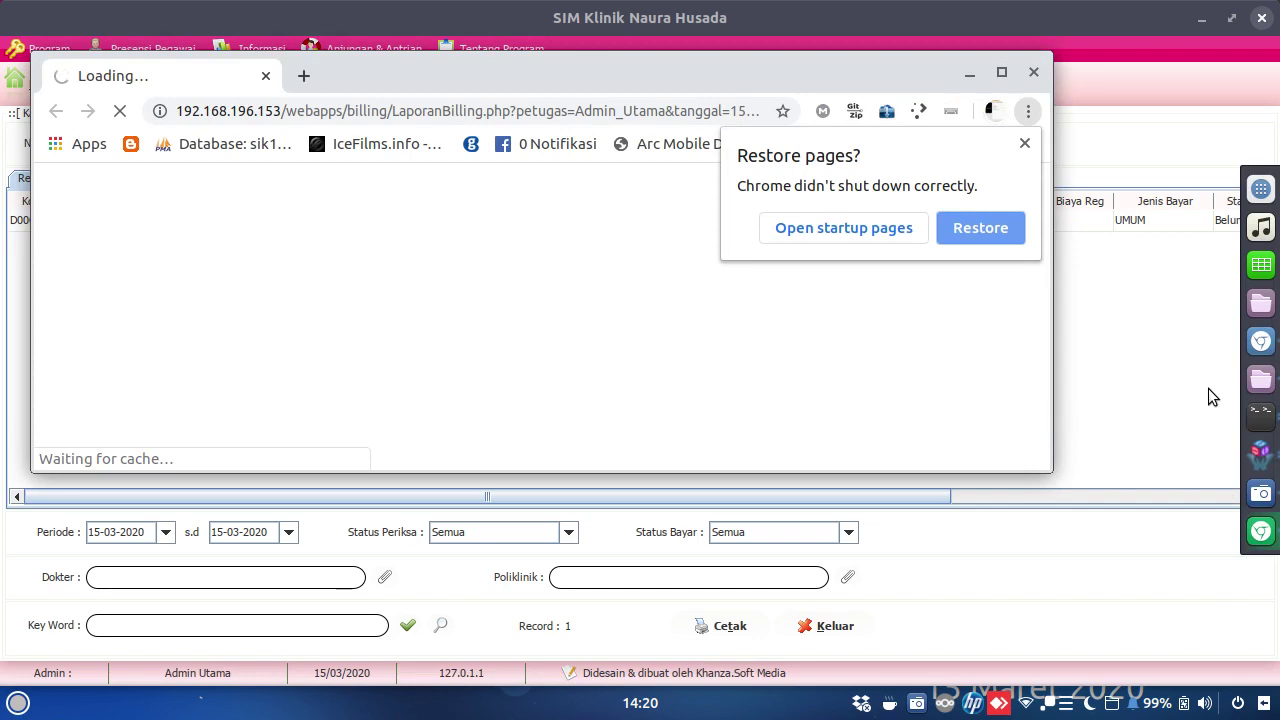
pyautogui.click(1027, 147)
pyautogui.click(1001, 72)
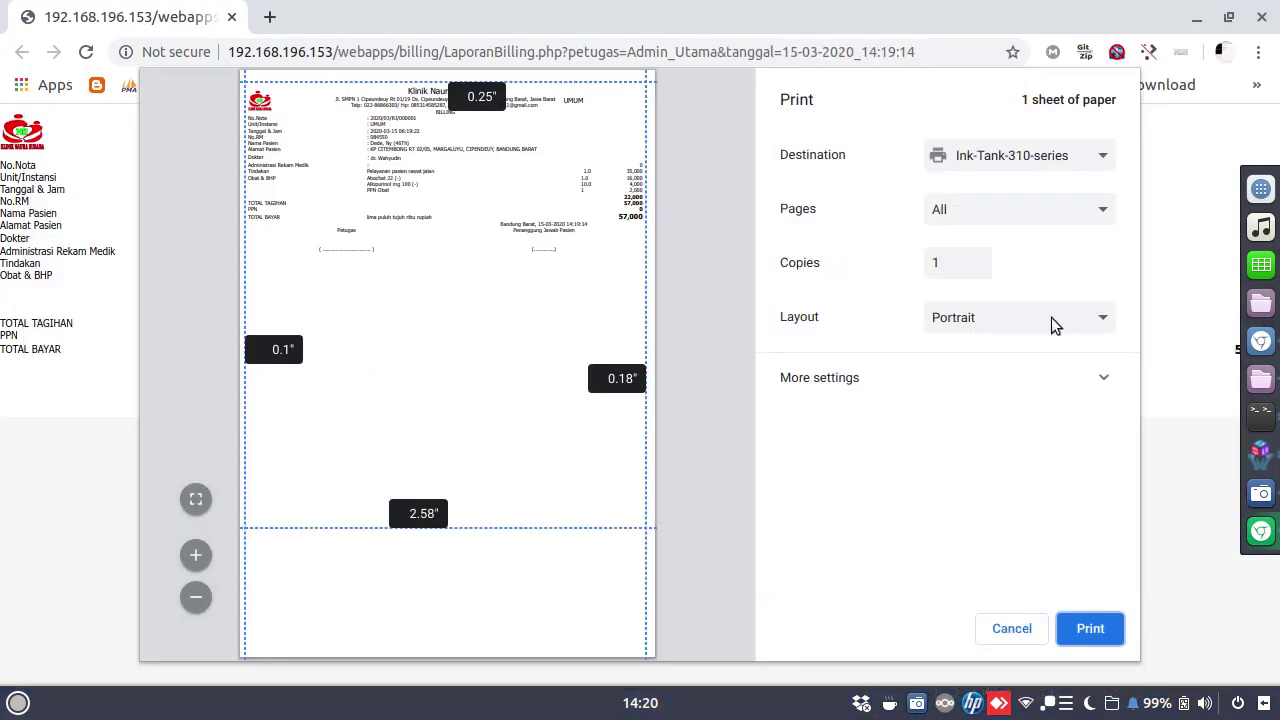
pyautogui.click(1010, 630)
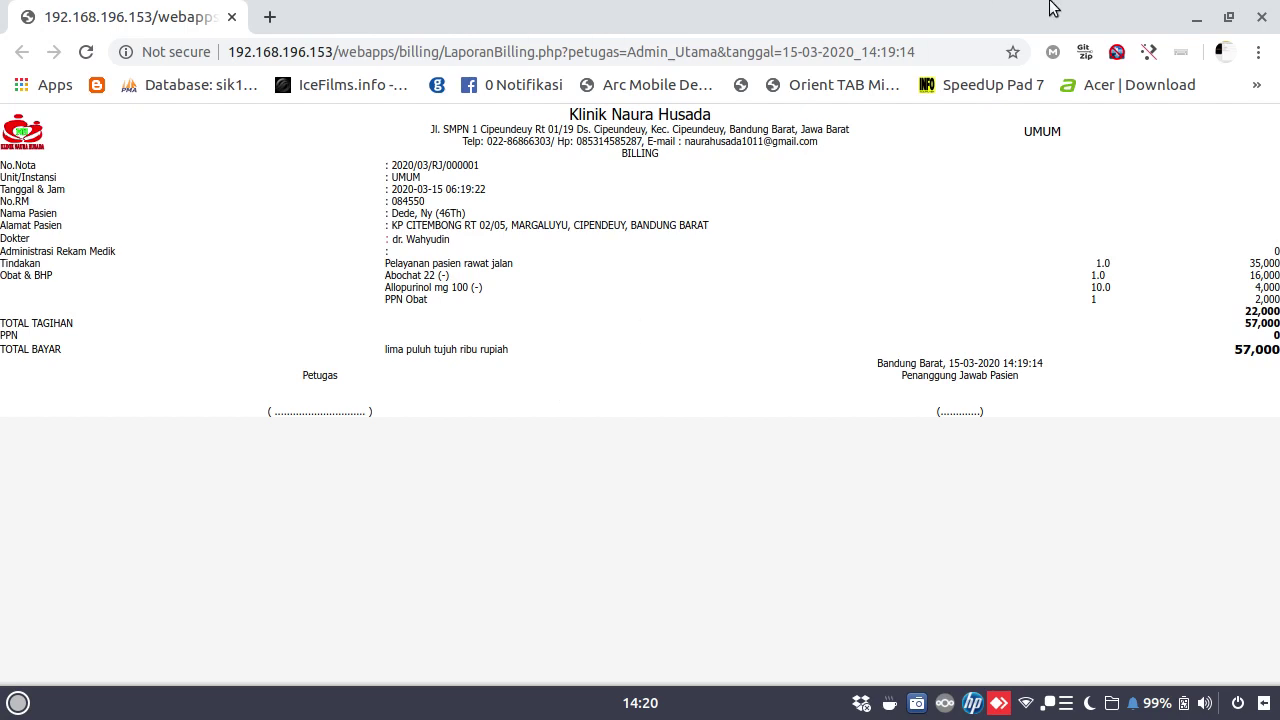
pyautogui.click(1262, 17)
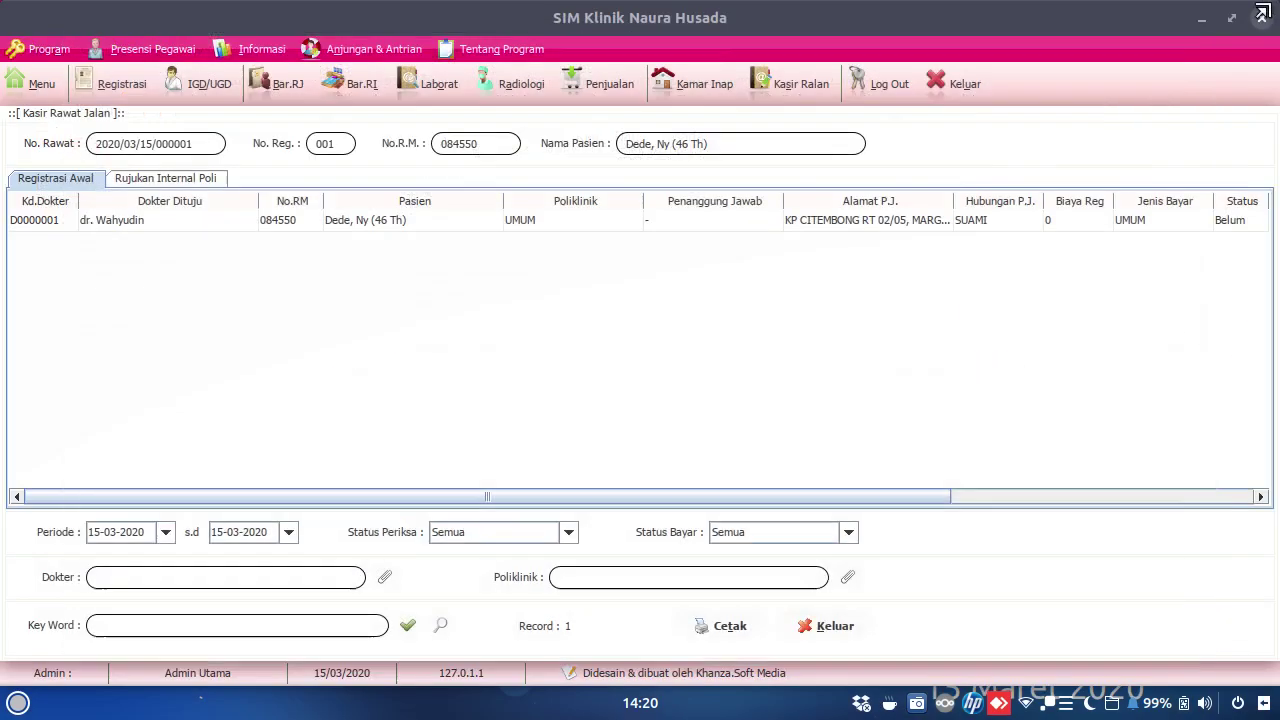
# - Reopen the saved bill, generate its Kwitansi, and close the viewed receipt without printing
pyautogui.doubleClick(284, 222)
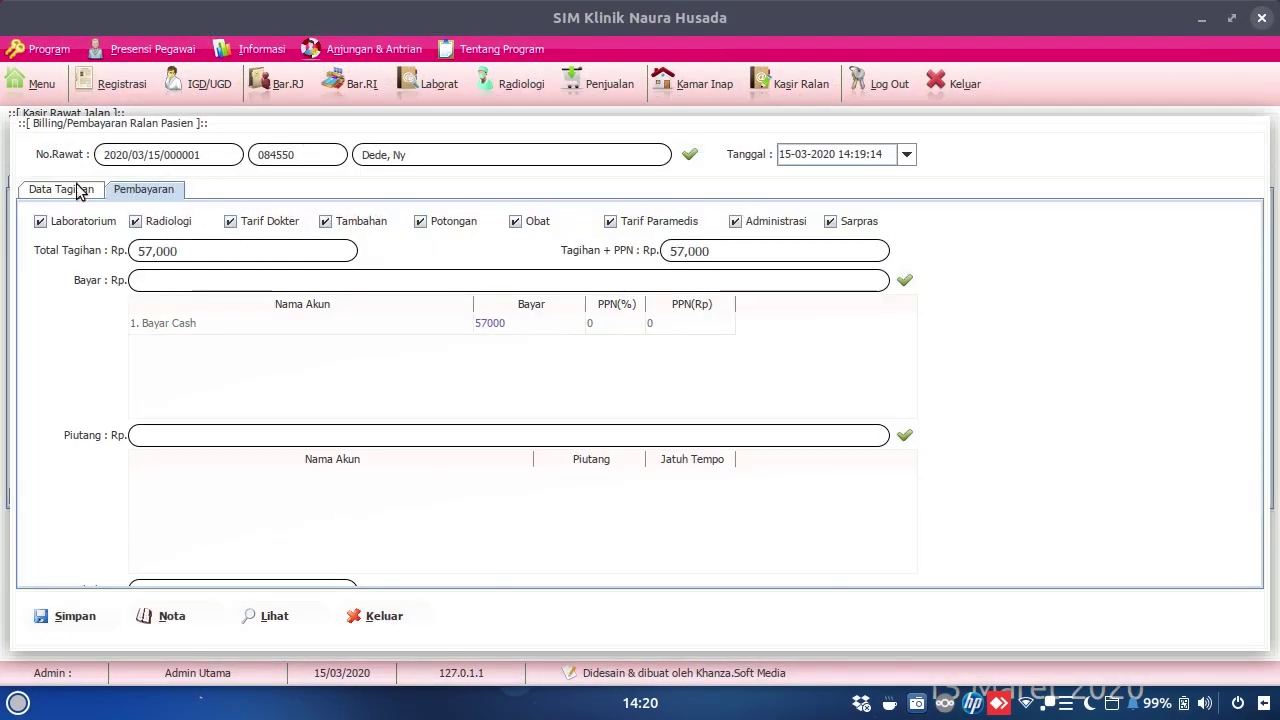
pyautogui.click(160, 616)
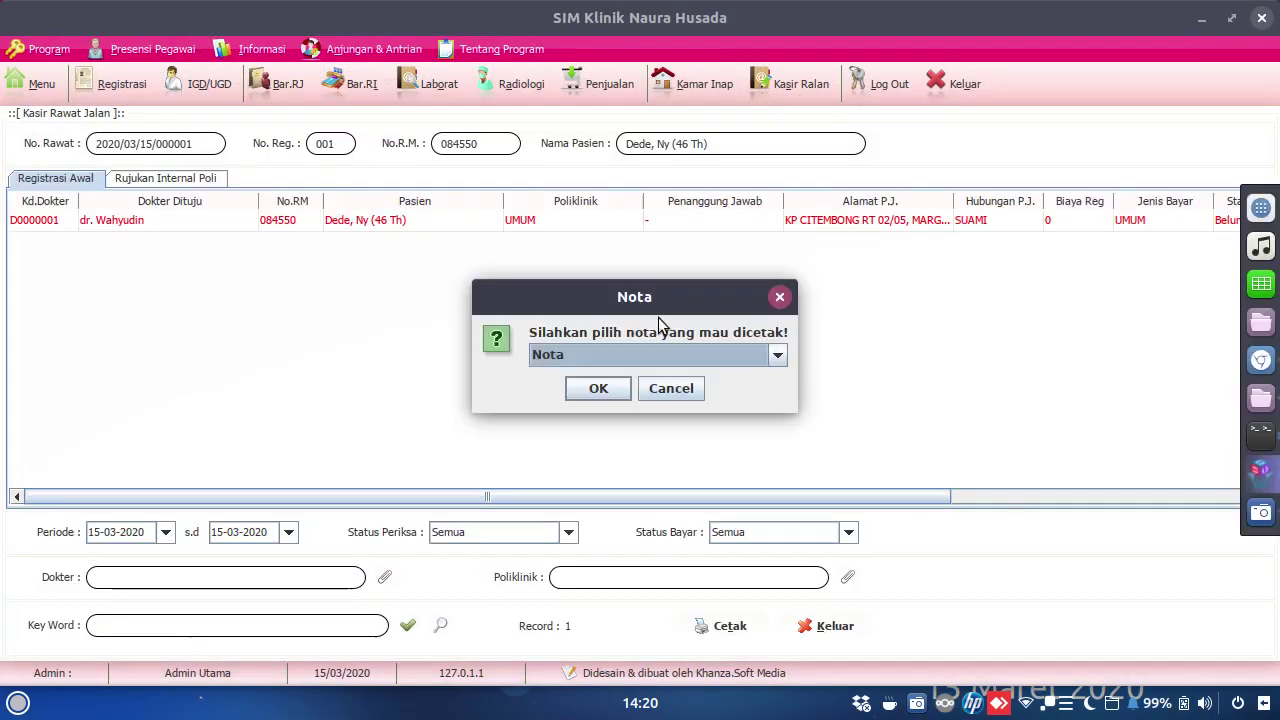
pyautogui.click(663, 350)
pyautogui.click(647, 399)
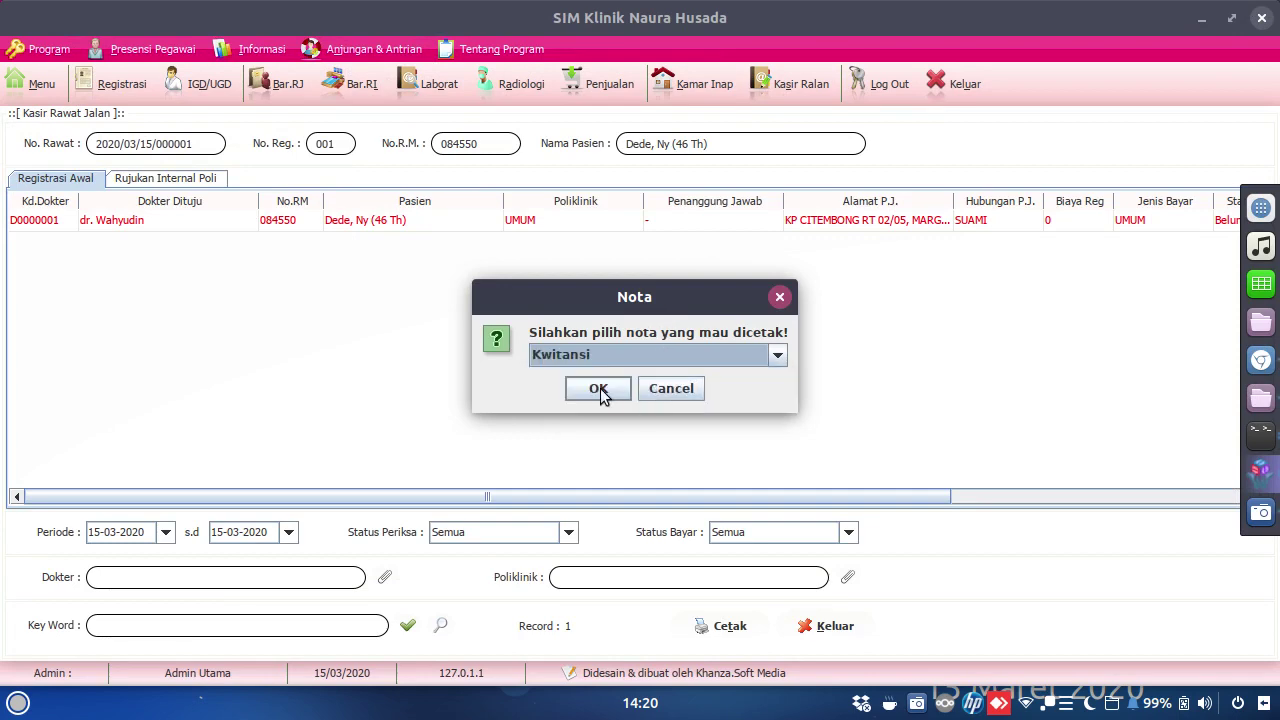
pyautogui.click(600, 392)
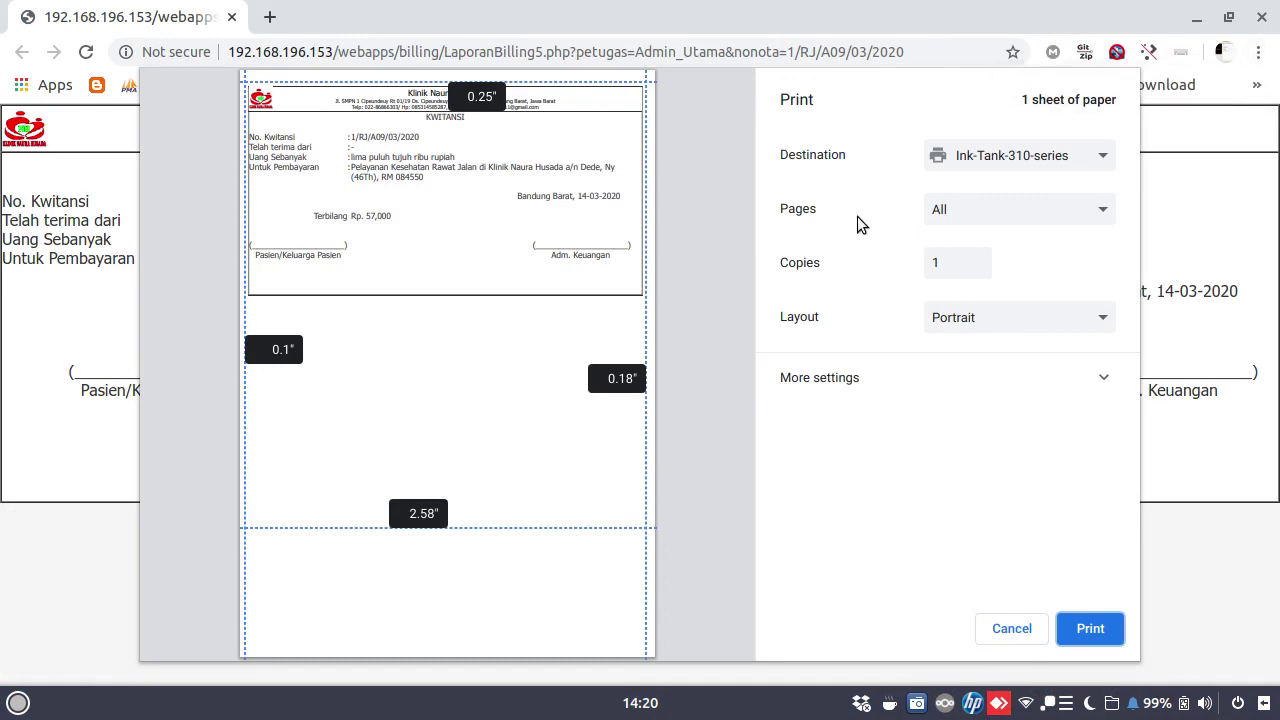
pyautogui.click(1012, 628)
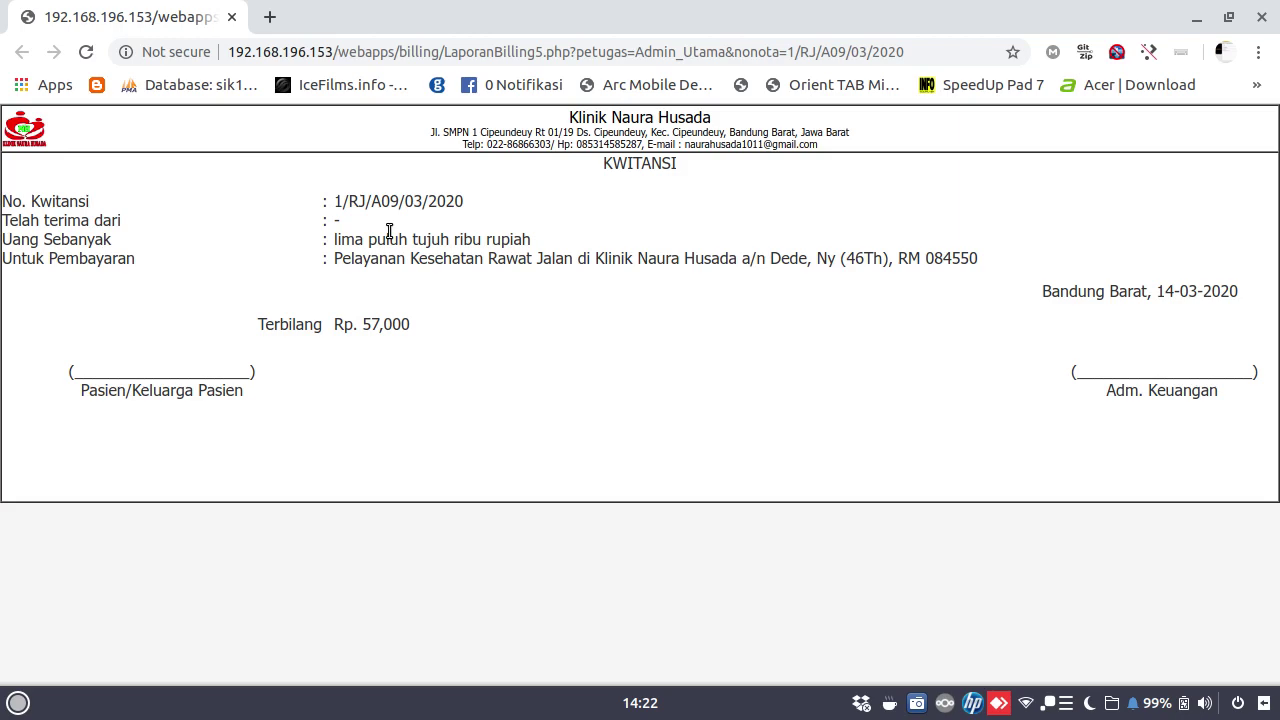
pyautogui.click(1262, 17)
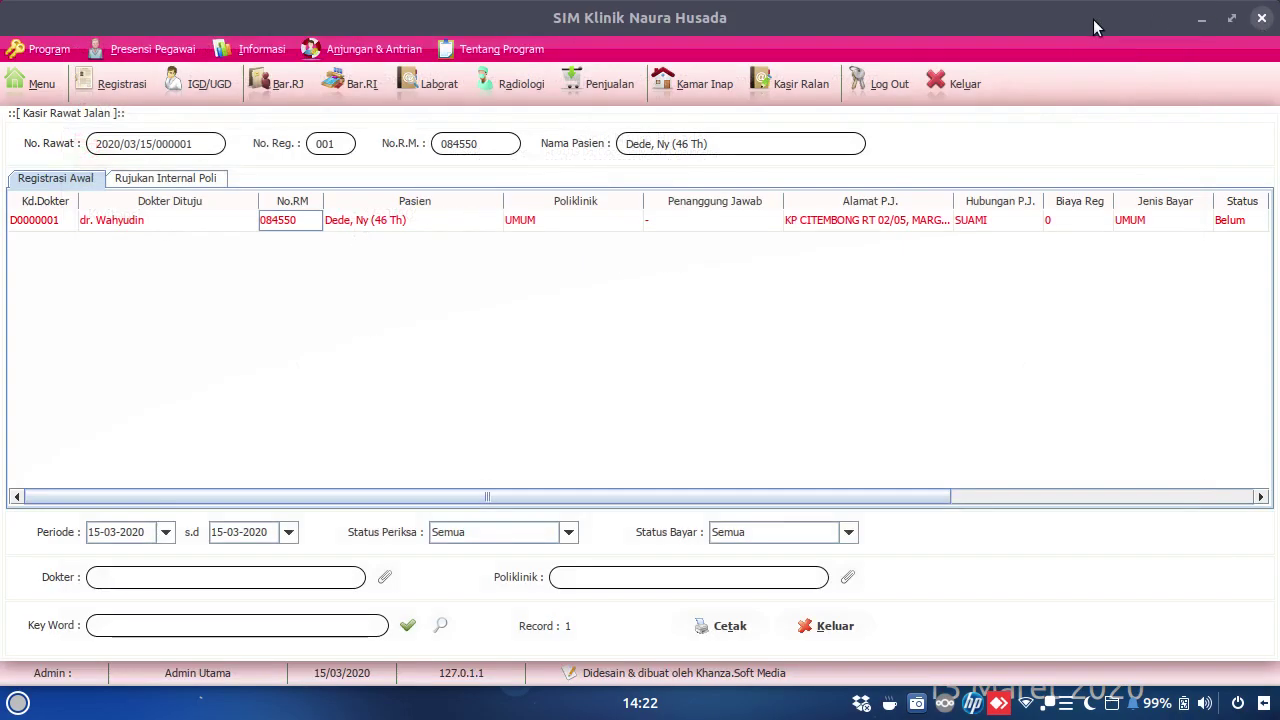
# - Reopen the bill's charges and delete its saved nota with Hapus Nota Salah
pyautogui.doubleClick(289, 229)
pyautogui.click(34, 190)
pyautogui.rightClick(183, 277)
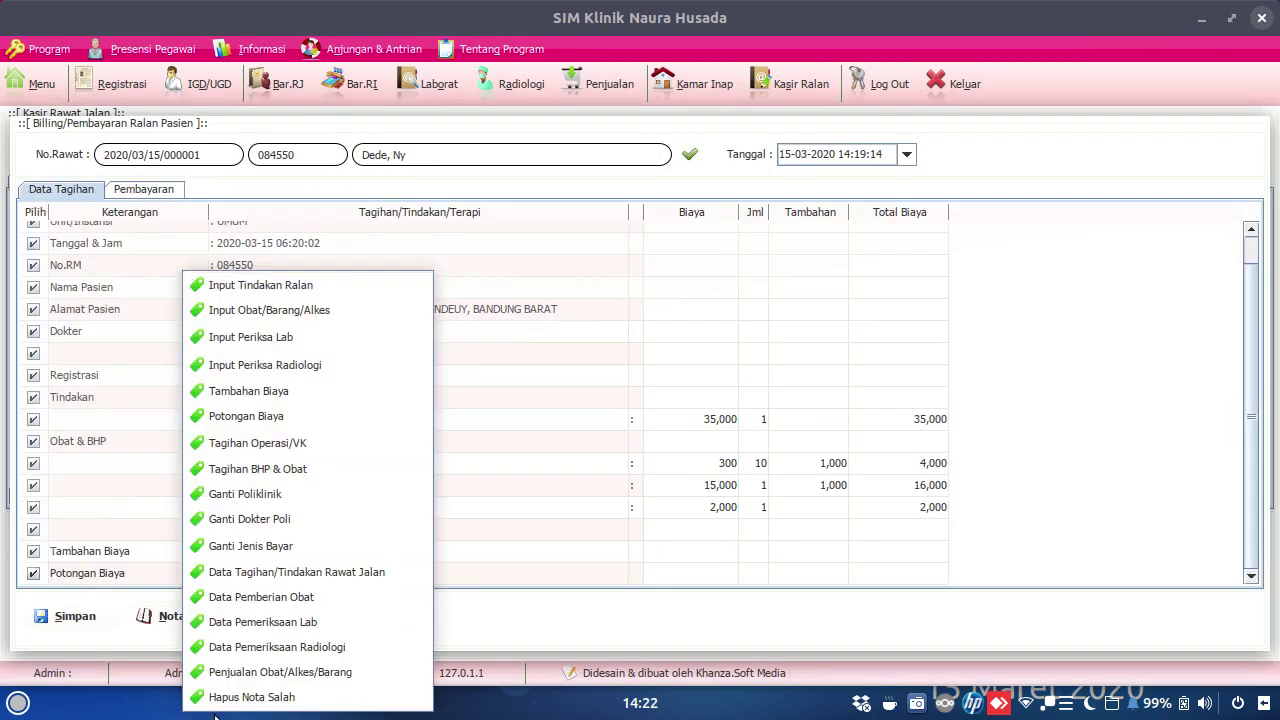
pyautogui.click(210, 697)
pyautogui.click(634, 424)
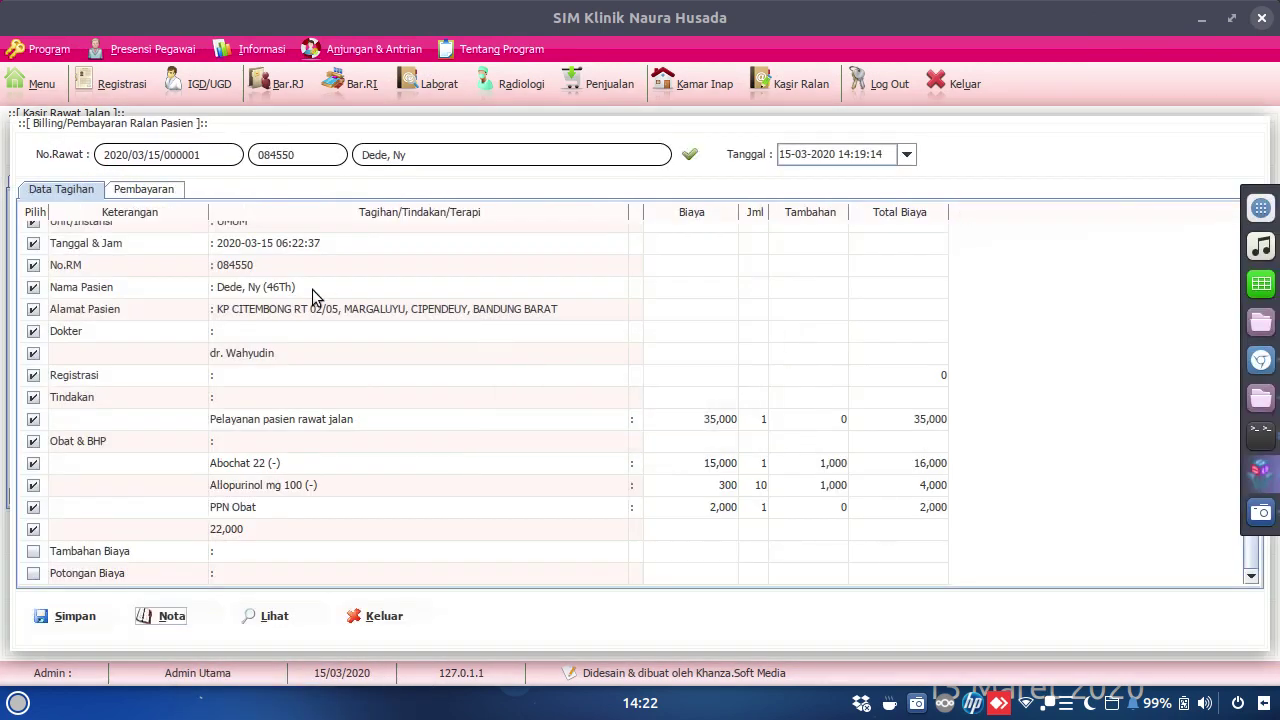
# - Check the bill's payment details and return to its list of charges
pyautogui.click(160, 190)
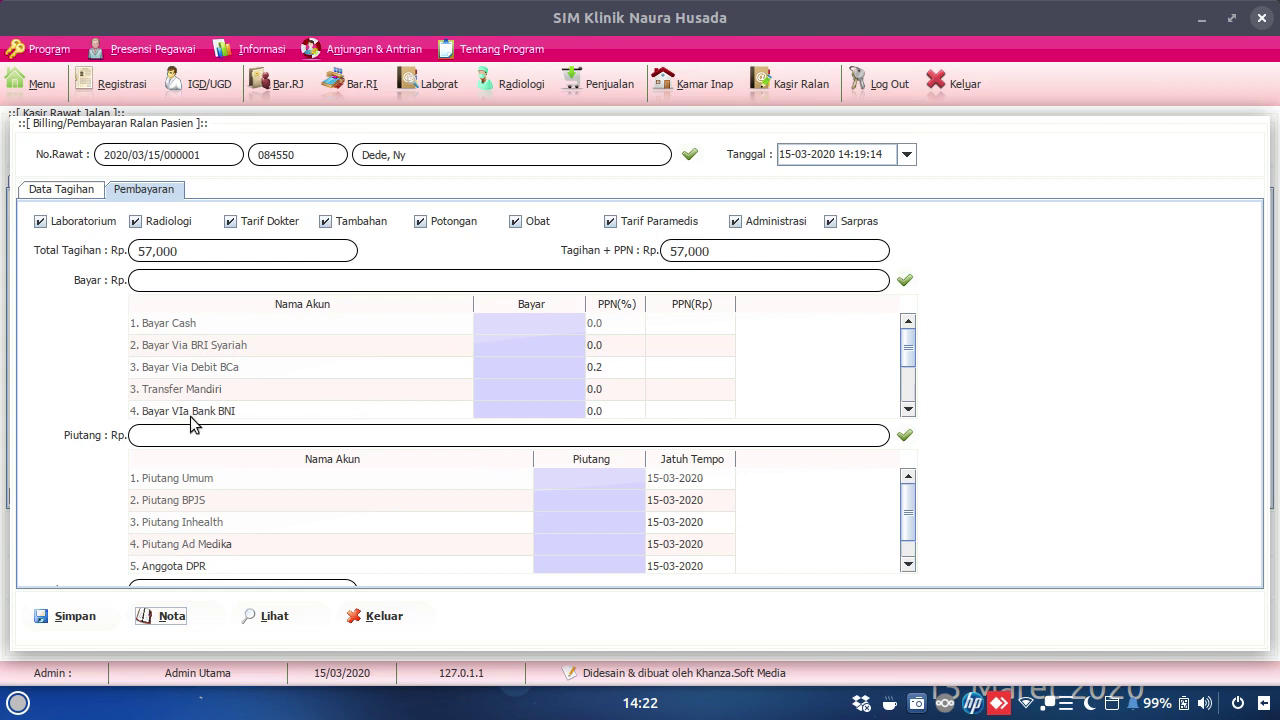
pyautogui.click(46, 194)
pyautogui.click(493, 396)
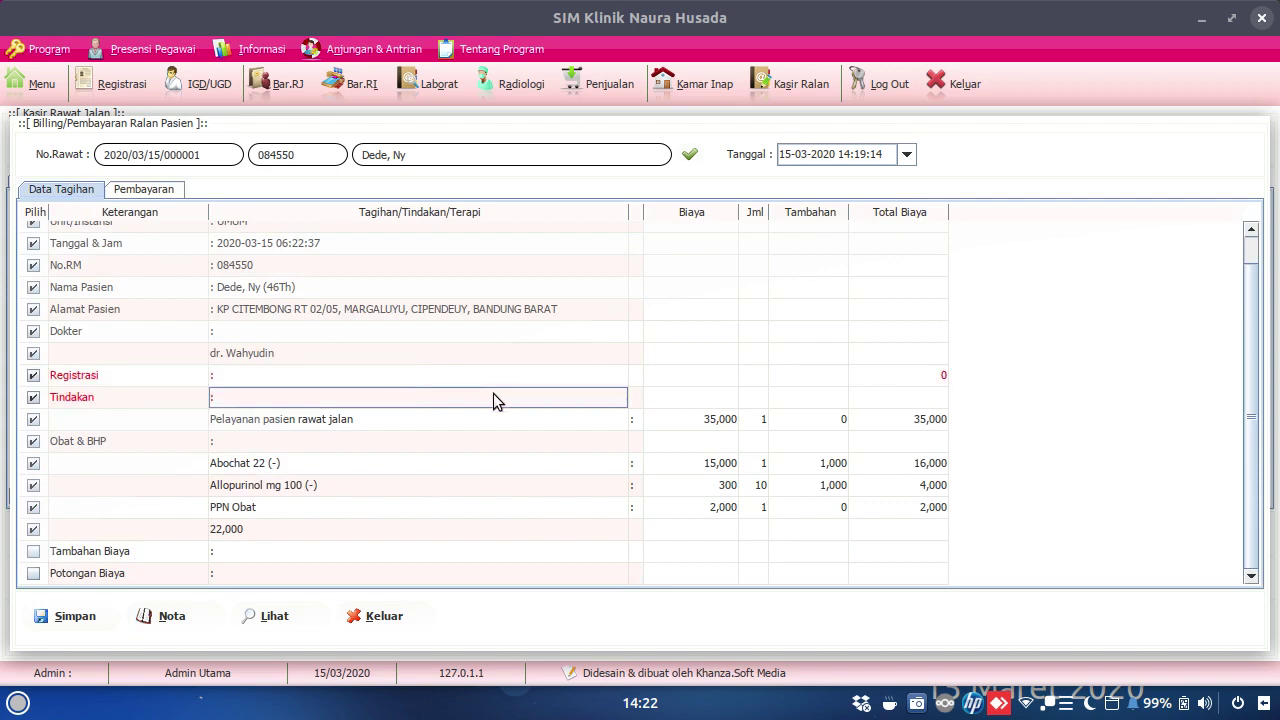
# - Add a Potongan Biaya deduction named diskon with an amount of 7000 and save it
pyautogui.click(149, 577)
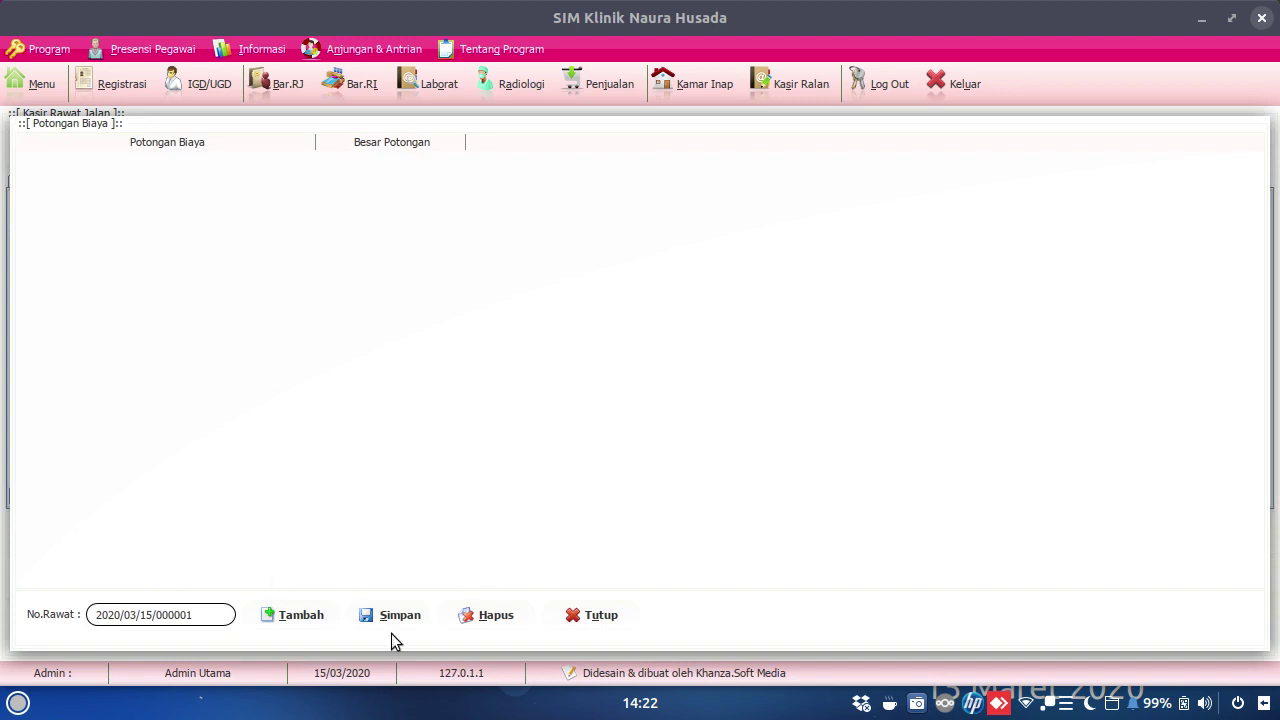
pyautogui.click(303, 615)
pyautogui.click(386, 162)
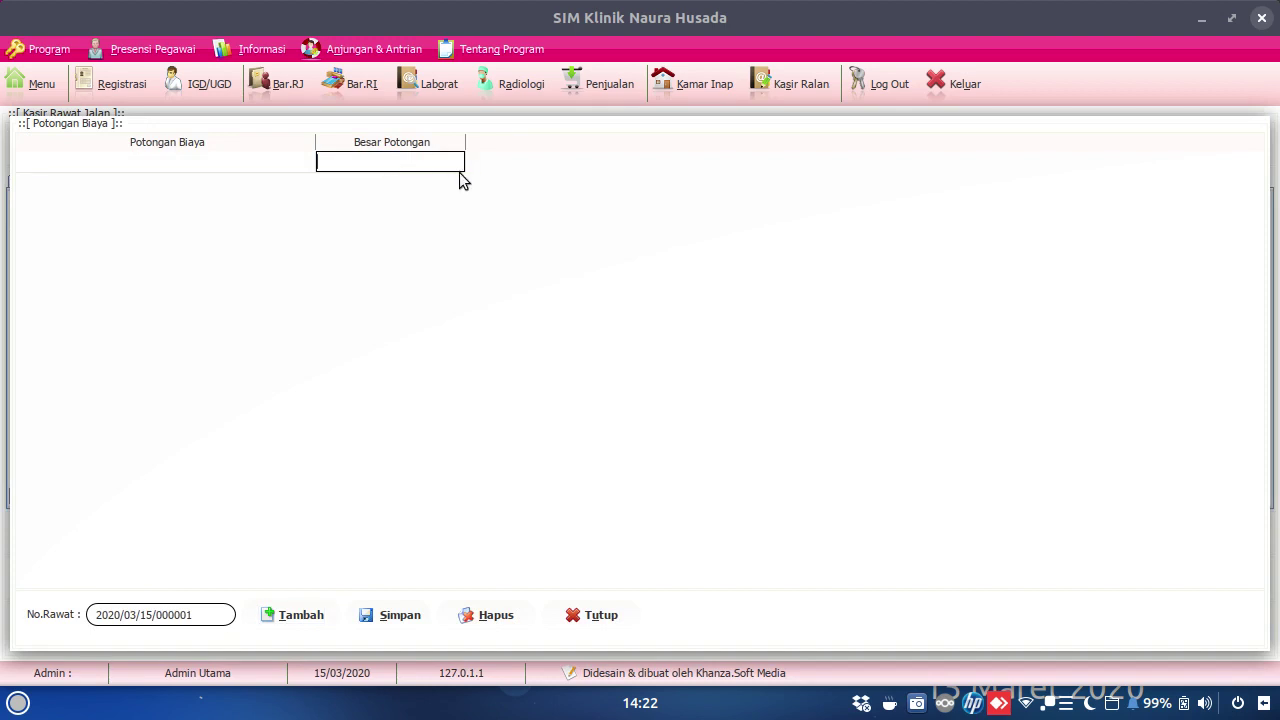
pyautogui.write('7000')
pyautogui.press('Return')
pyautogui.click(214, 163)
pyautogui.write('disk')
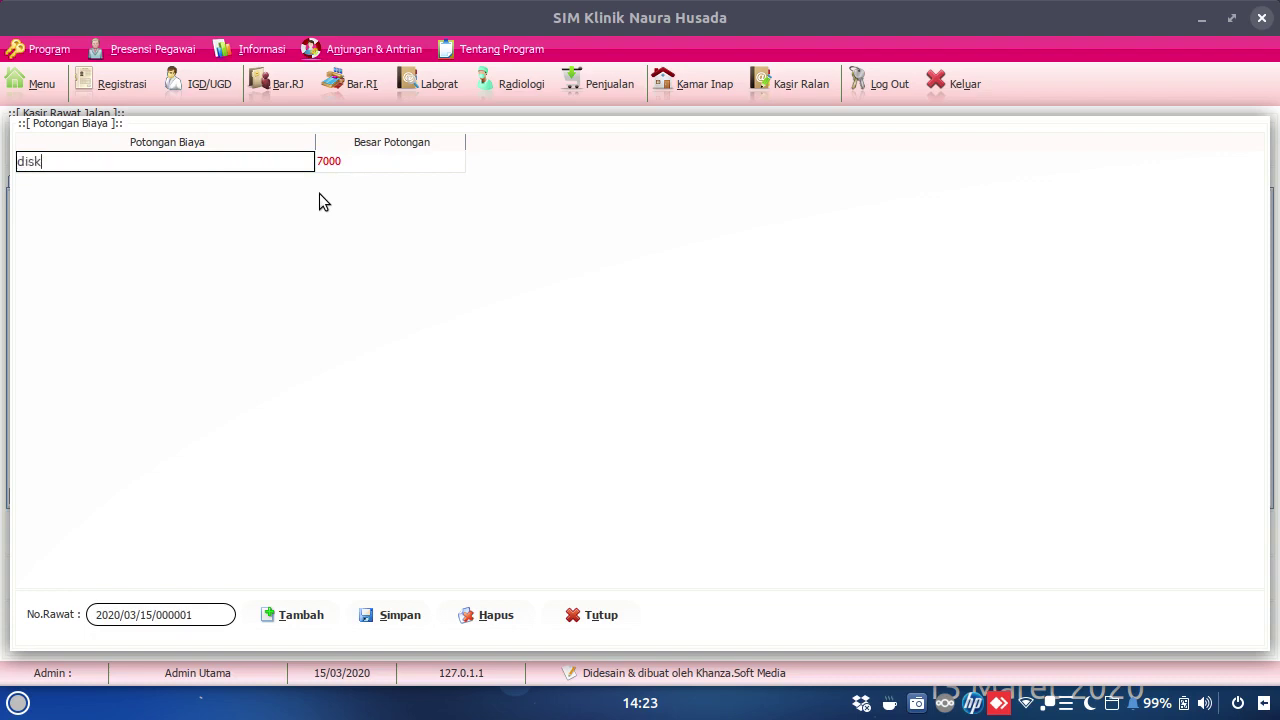
pyautogui.write('on')
pyautogui.click(364, 163)
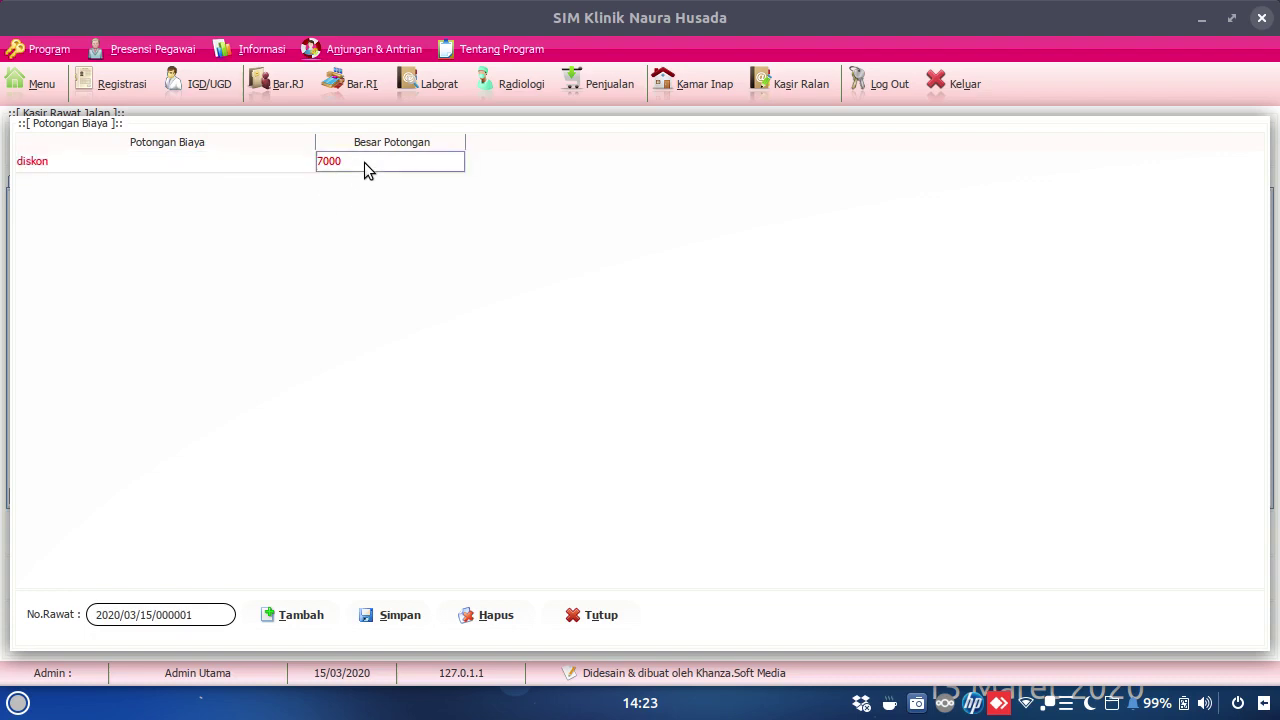
pyautogui.click(387, 621)
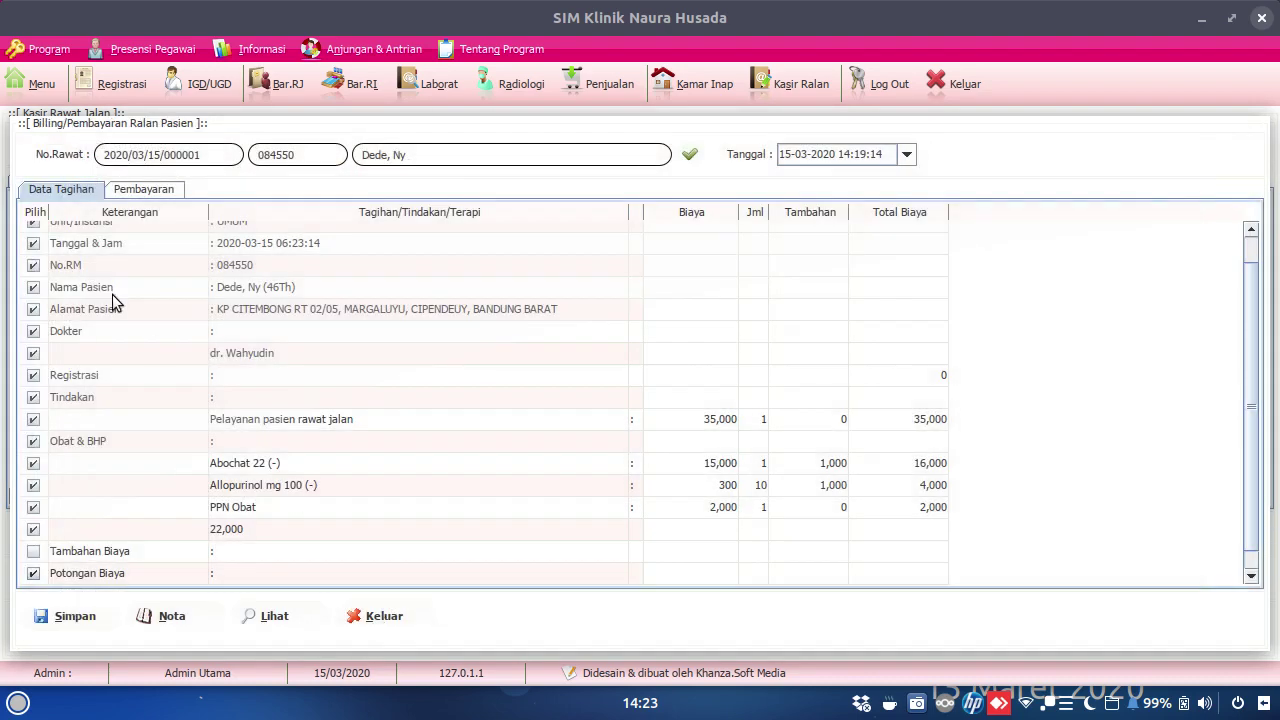
# - Check the bill's total in the payment details and the Potongan Biaya line among the charges
pyautogui.click(135, 192)
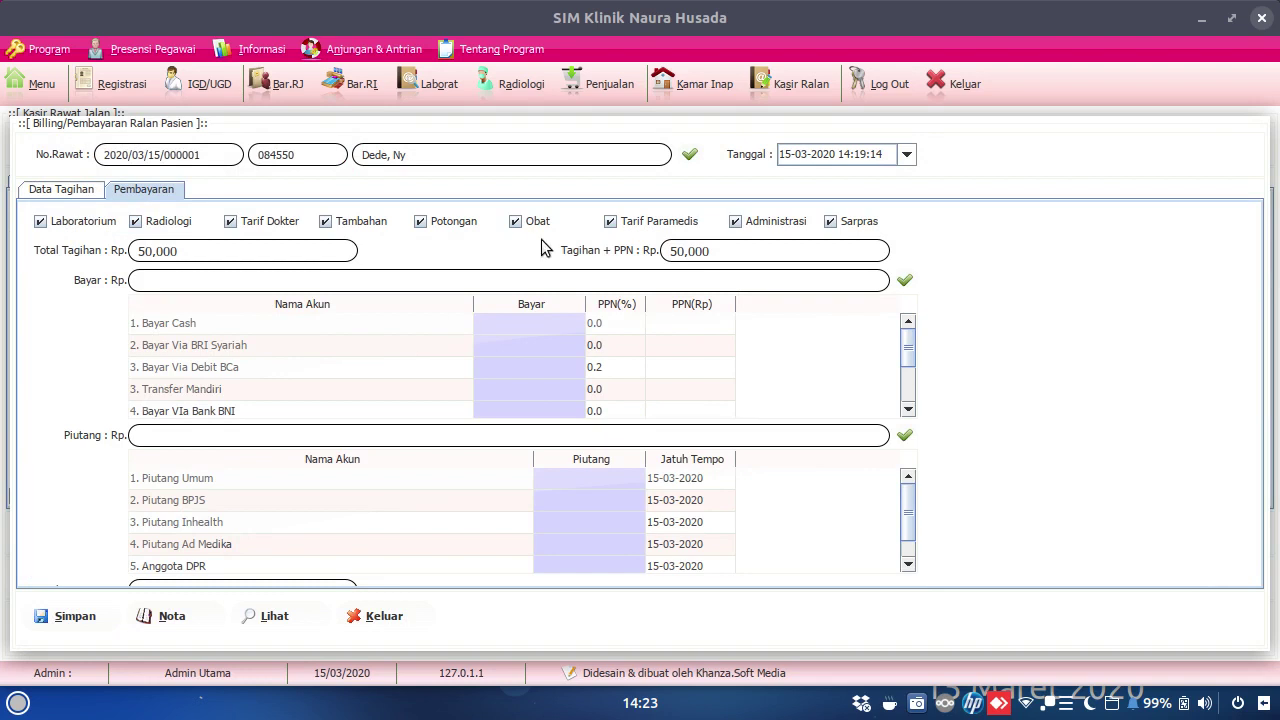
pyautogui.click(72, 199)
pyautogui.scroll(-1, 331, 482)
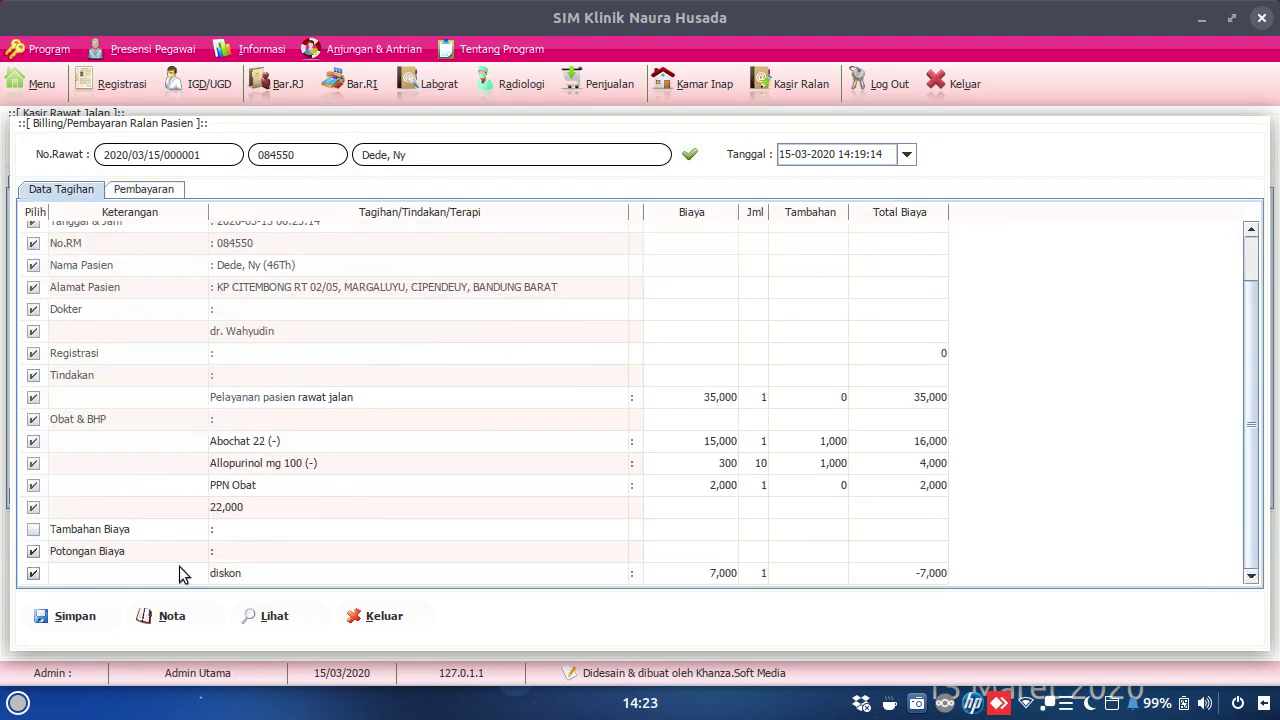
# - Delete the diskon deduction from Potongan Biaya and return to the bill
pyautogui.doubleClick(108, 553)
pyautogui.click(202, 162)
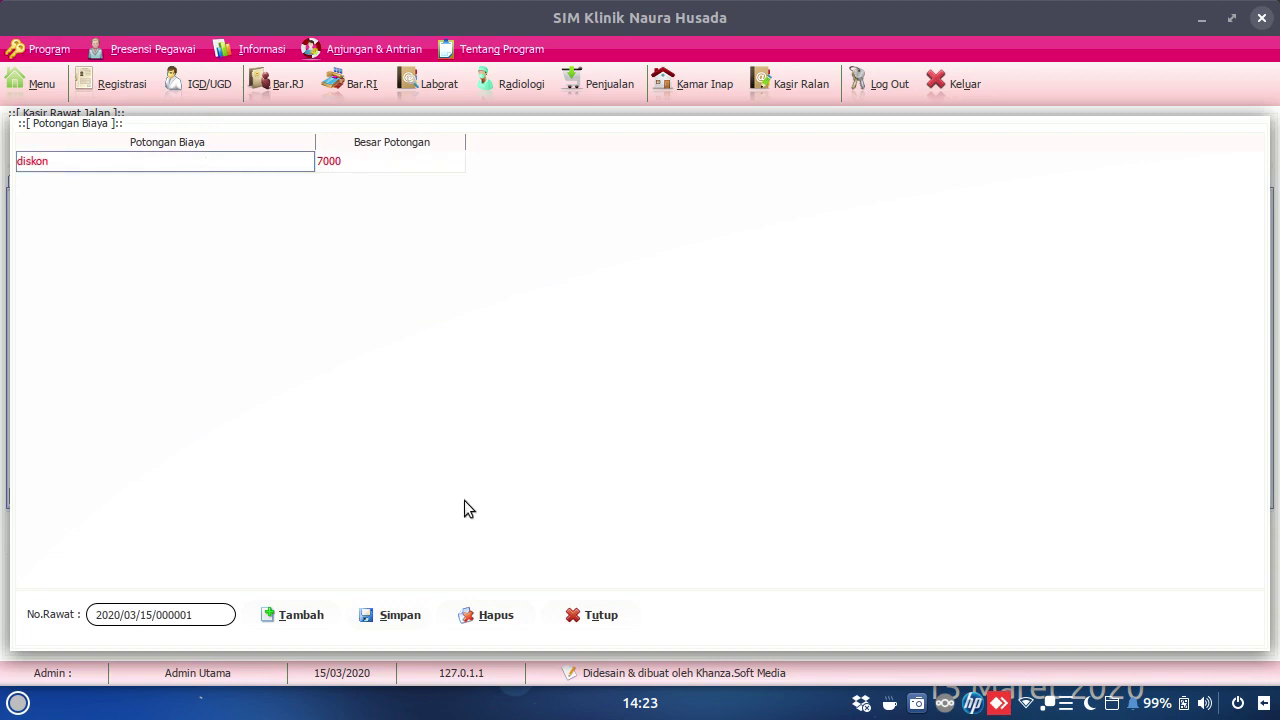
pyautogui.click(489, 614)
pyautogui.click(594, 615)
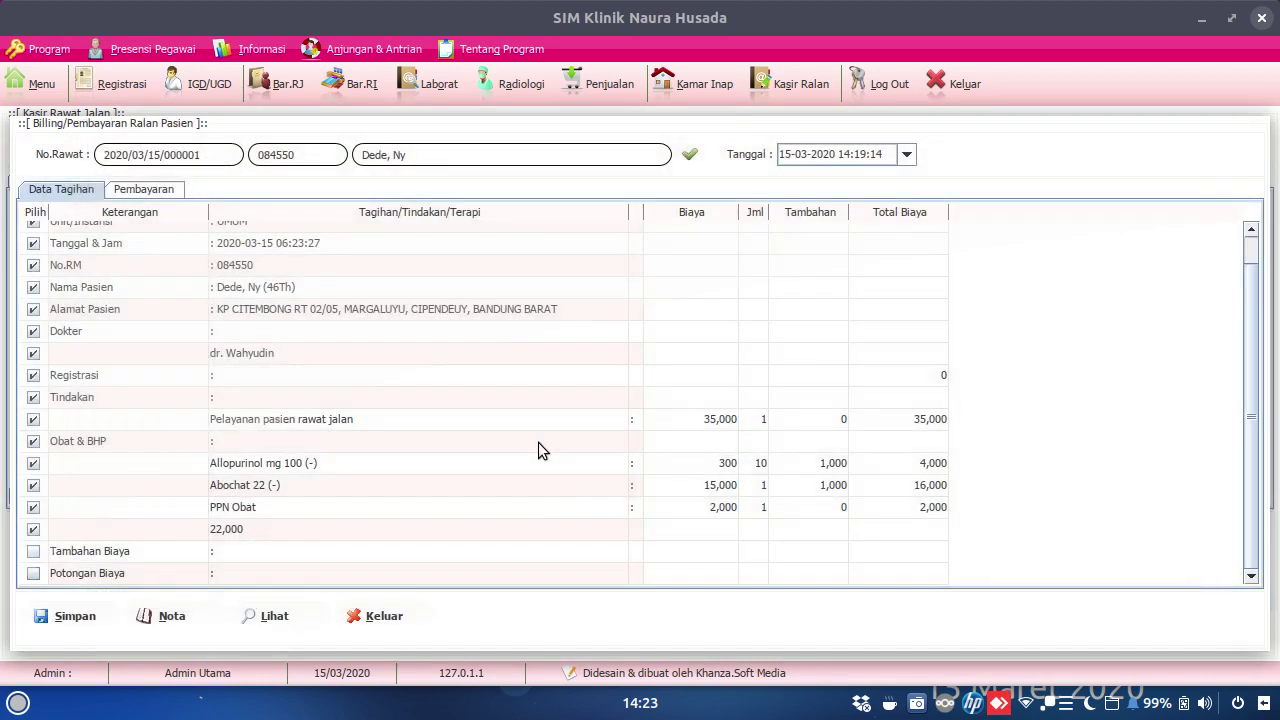
# - Add a Tambahan Biaya charge named tambahan with an amount of 10000 and save it to the bill
pyautogui.doubleClick(161, 552)
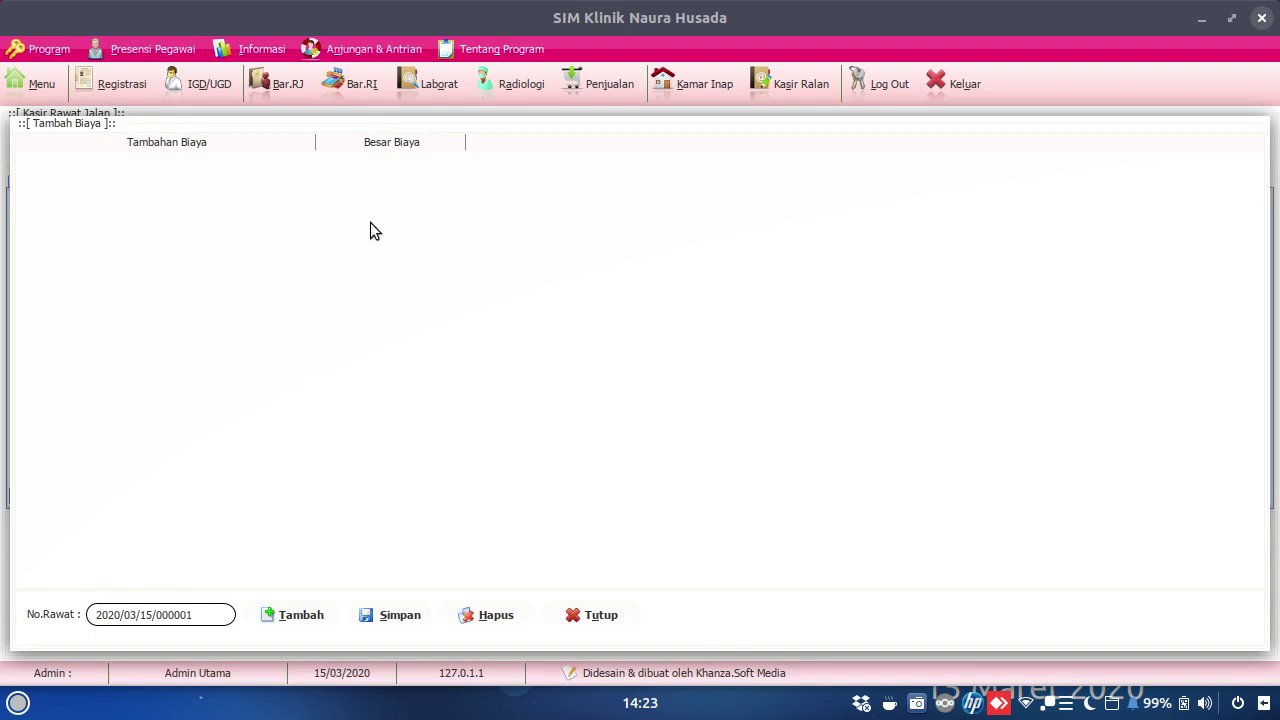
pyautogui.click(293, 614)
pyautogui.doubleClick(397, 163)
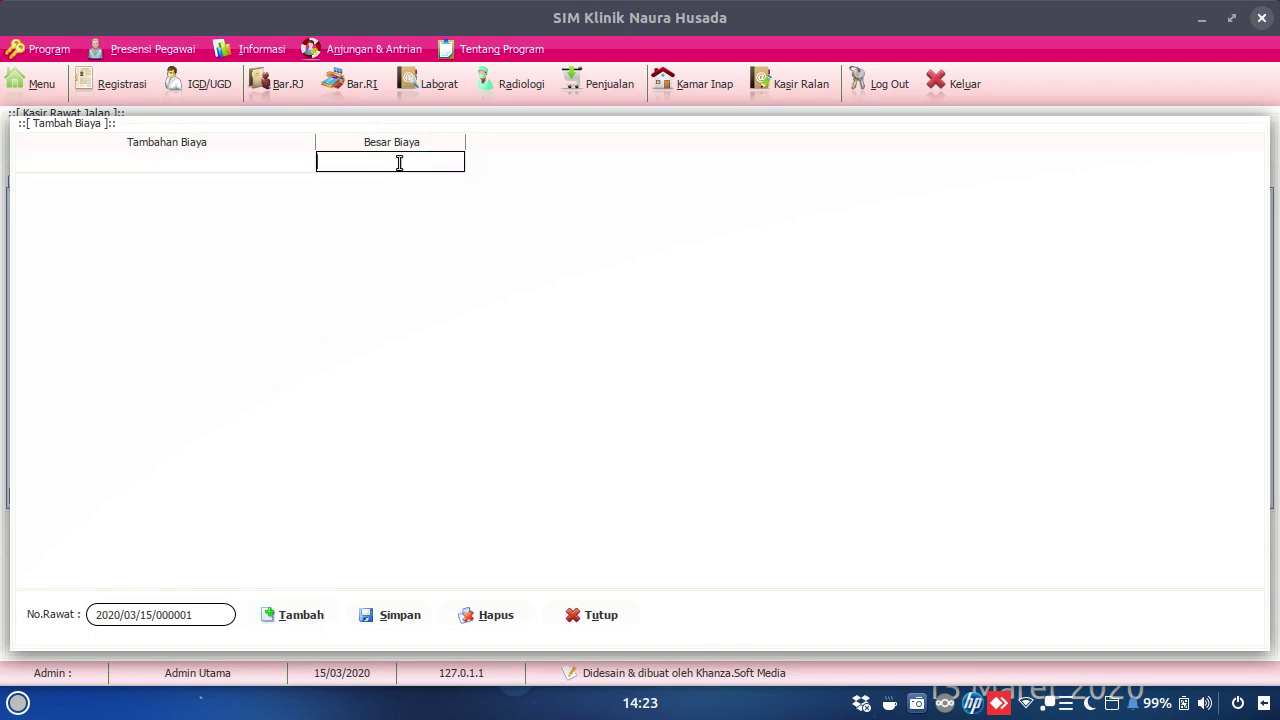
pyautogui.write('10000')
pyautogui.press('Return')
pyautogui.doubleClick(283, 160)
pyautogui.write('tambahan')
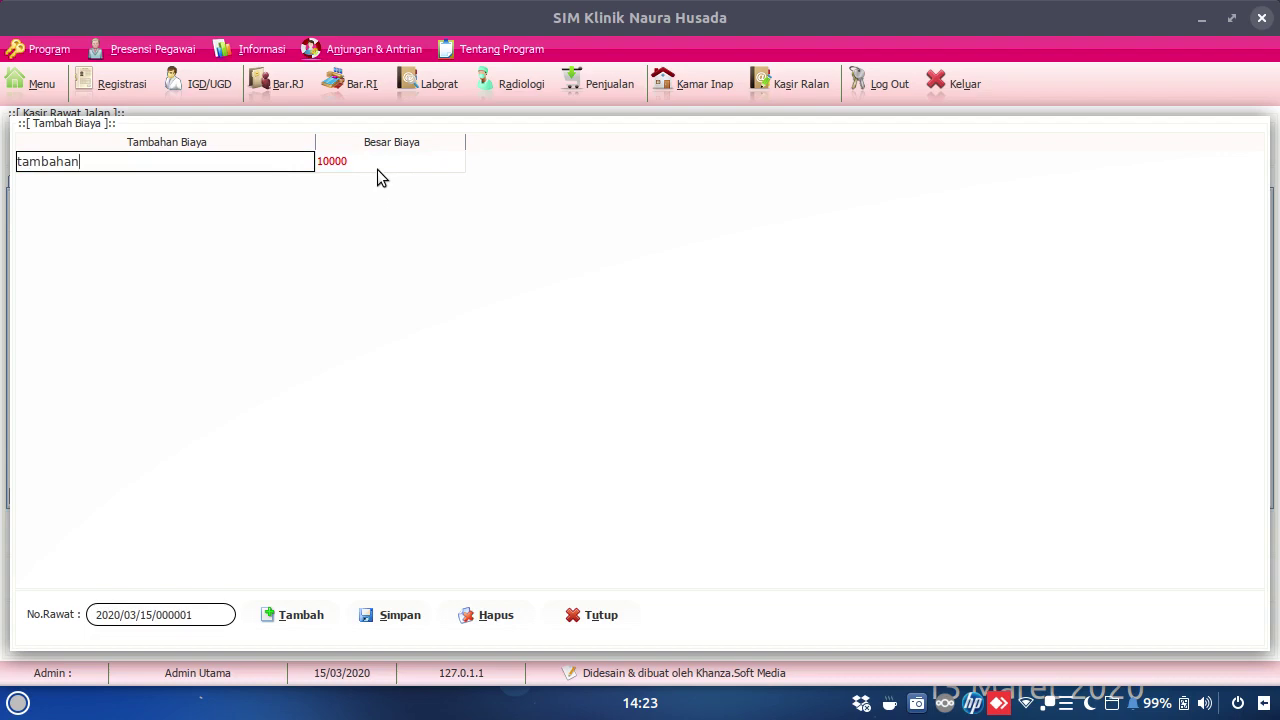
pyautogui.press('Return')
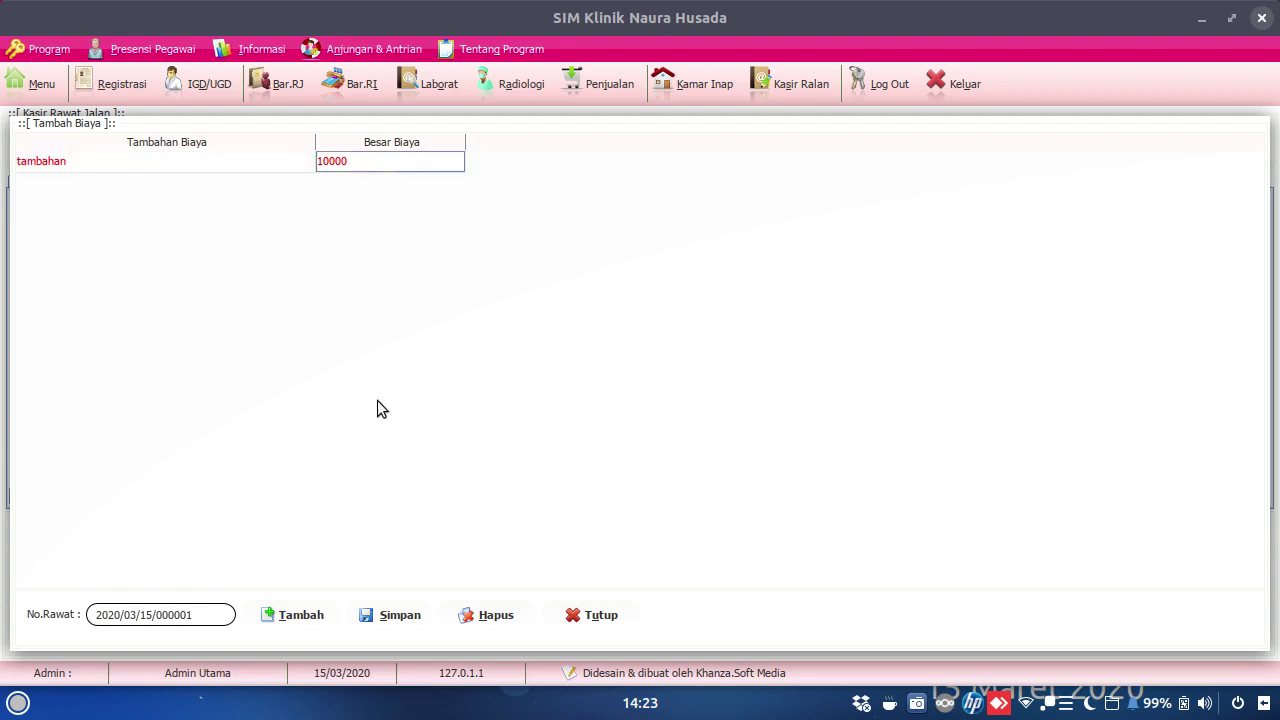
pyautogui.click(390, 615)
pyautogui.scroll(-1, 325, 432)
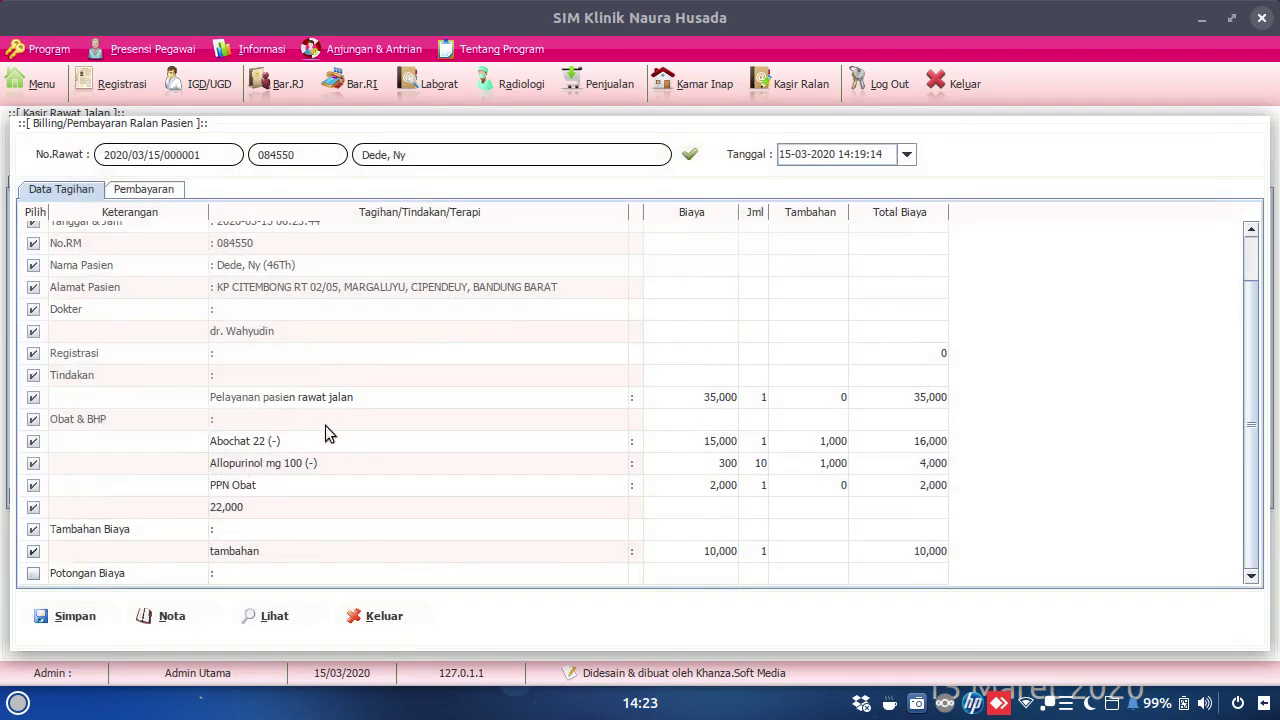
# - Check the bill's total in the payment details and close the bill without saving the payment
pyautogui.click(150, 190)
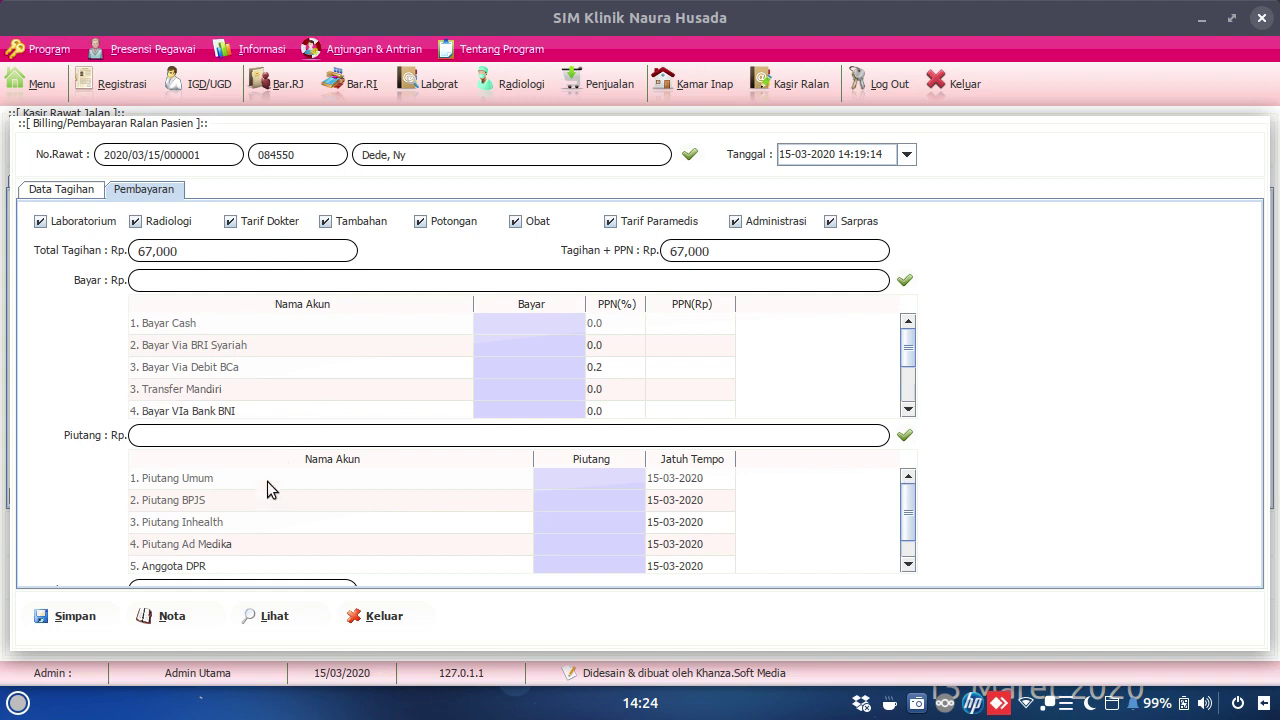
pyautogui.click(362, 615)
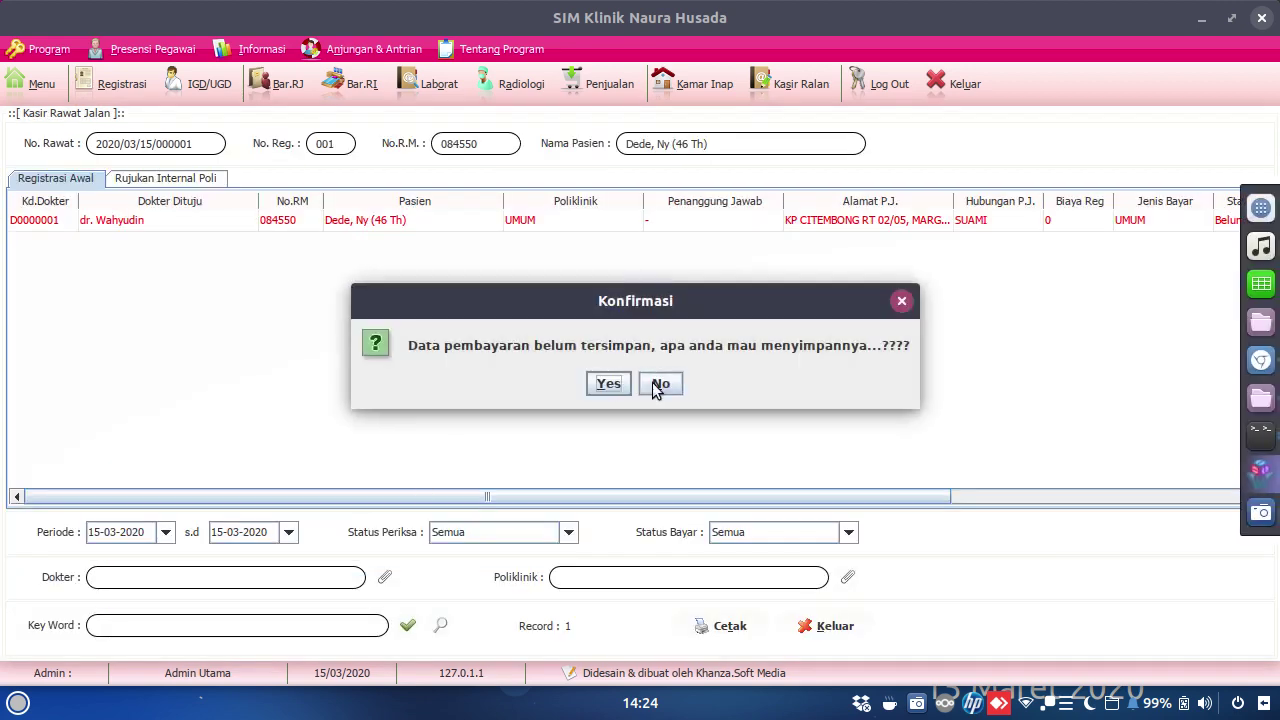
pyautogui.click(660, 384)
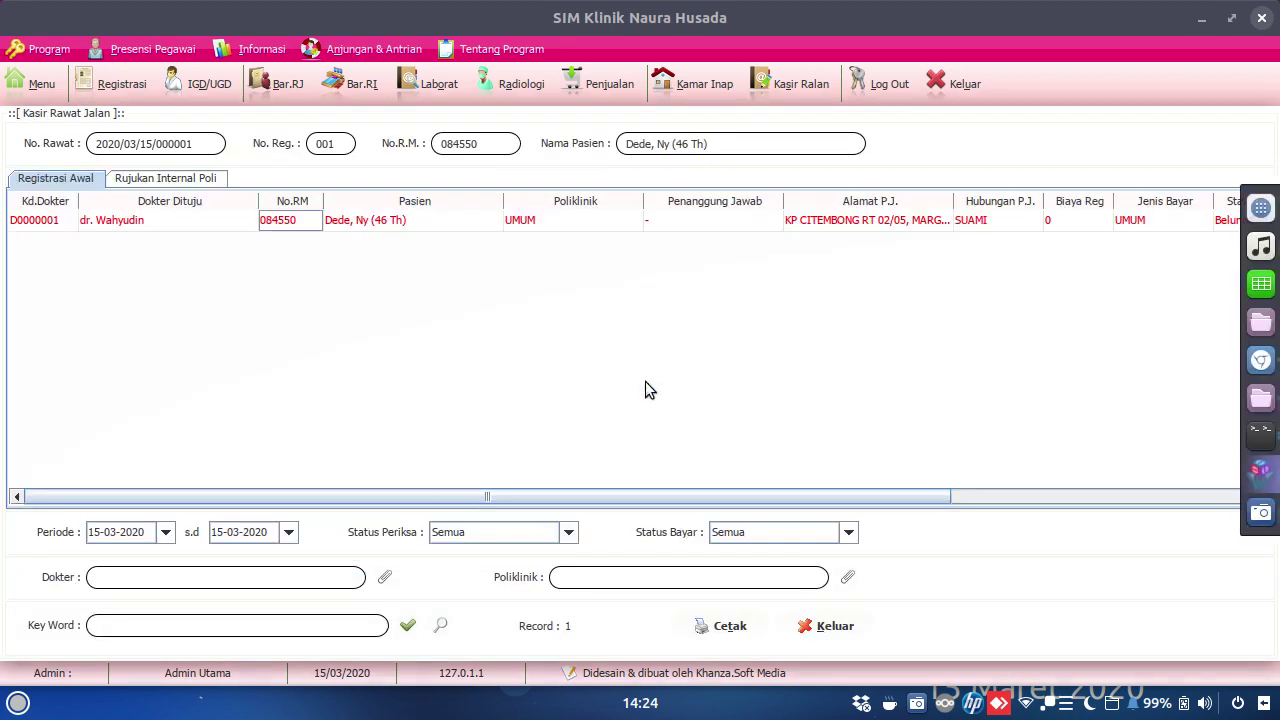
# - Reopen the patient's bill from the outpatient cashier list and review its list of charges
pyautogui.doubleClick(295, 228)
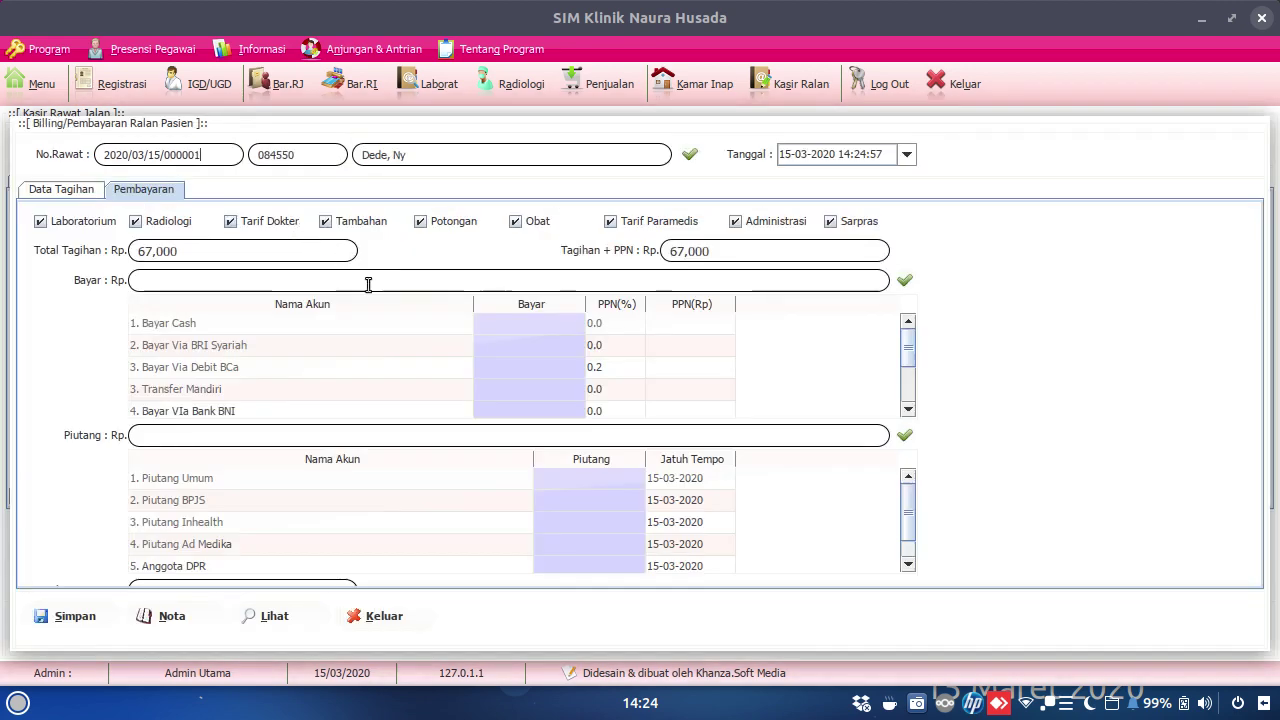
pyautogui.click(66, 190)
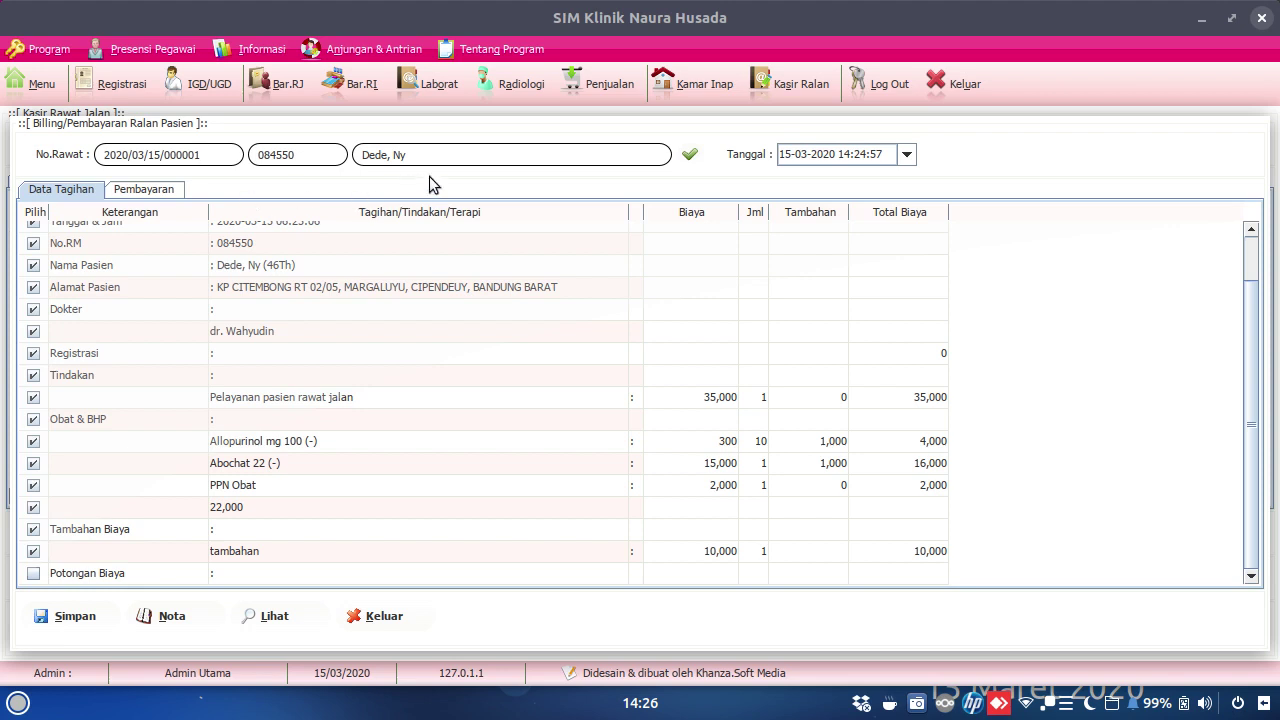
pyautogui.moveTo(1268, 364)
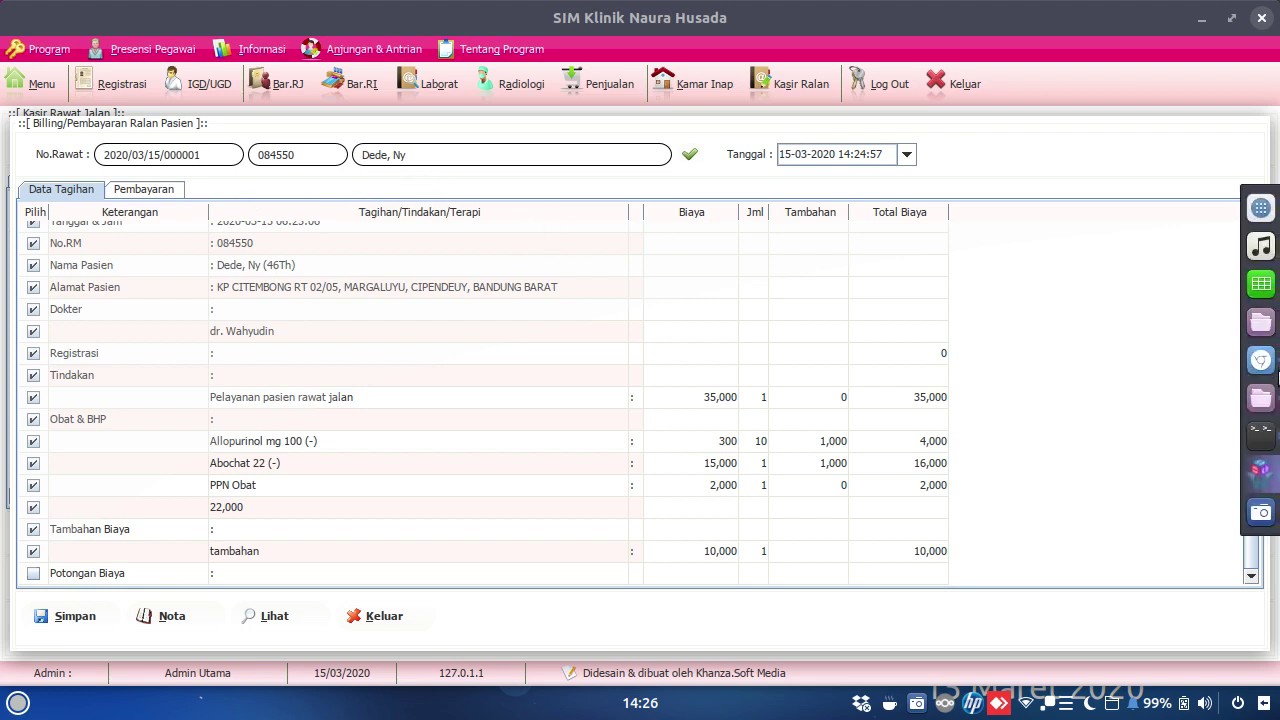